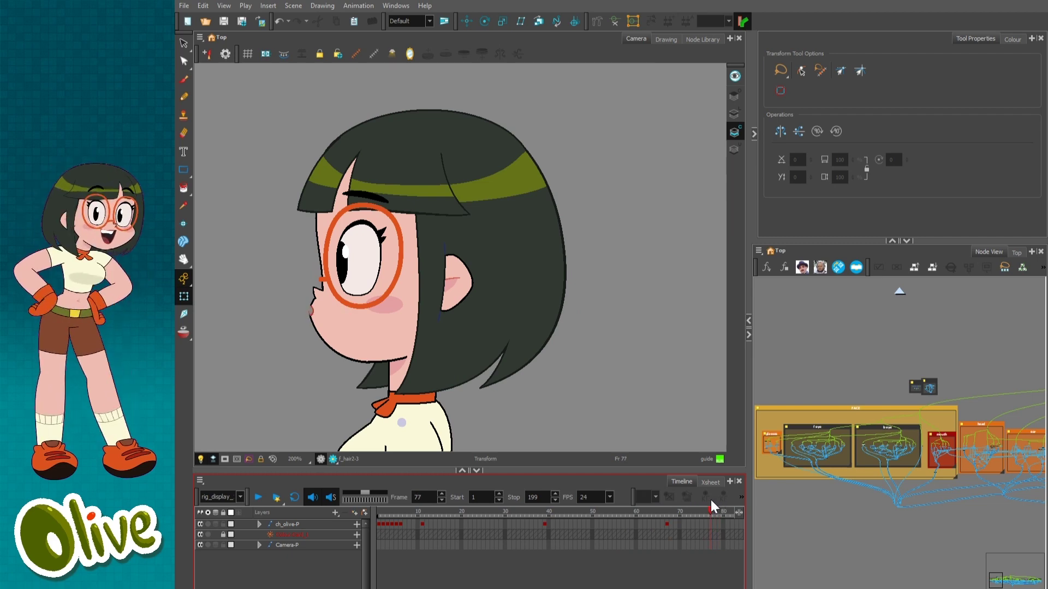
Widen the camera view and move the playhead to frame 84, where the character faces sideways with an open mouth.
left_click_drag(751, 422, 793, 422)
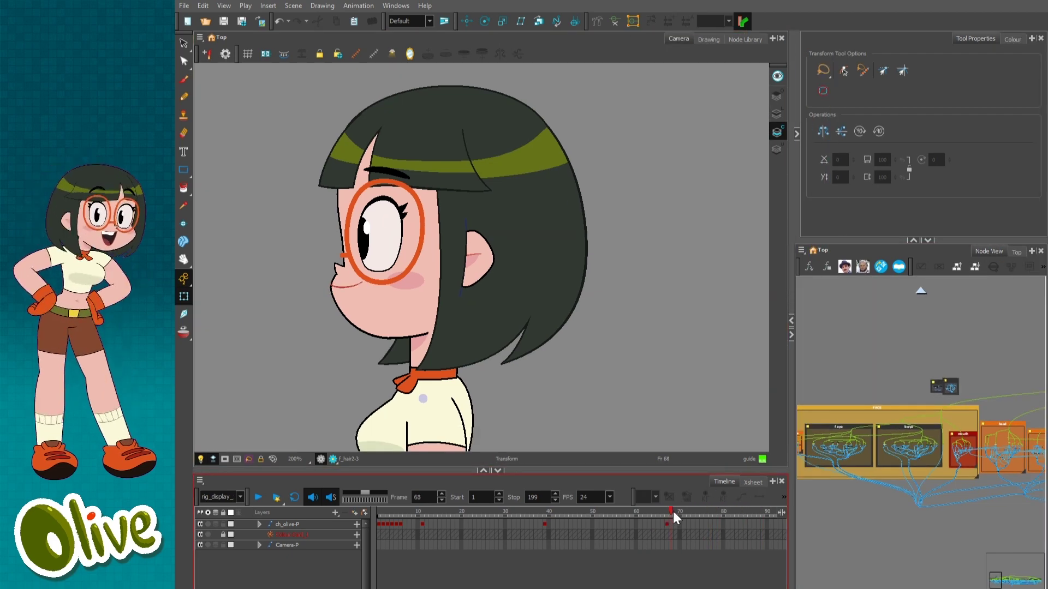
left_click_drag(674, 517, 743, 502)
scroll(569, 346, "up", 2)
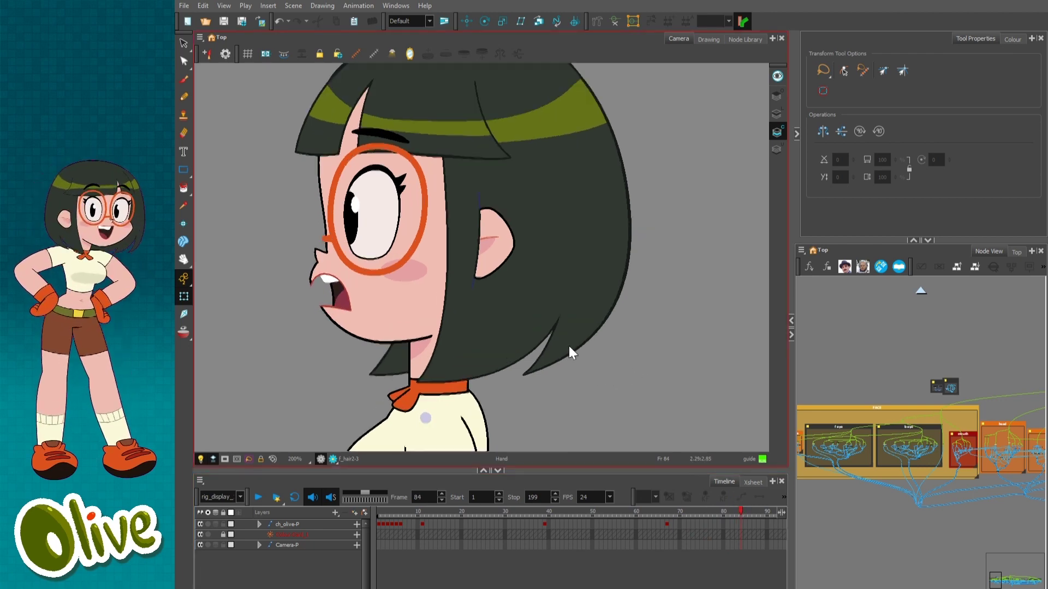
Select the profile mouth on frame 84, shift it slightly, and stretch it wider toward the cheek.
left_click(314, 327)
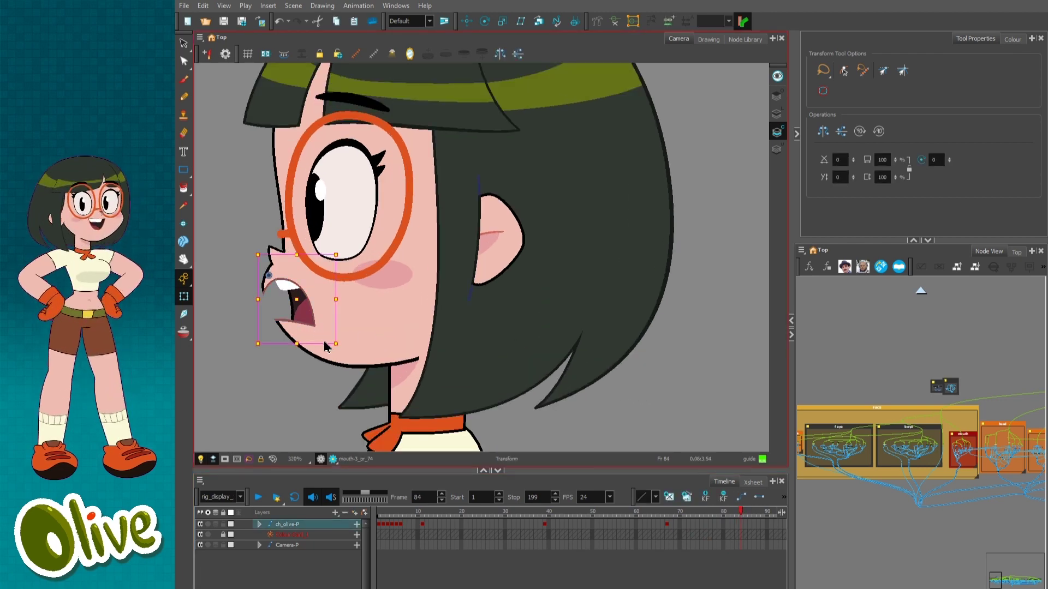
key("b")
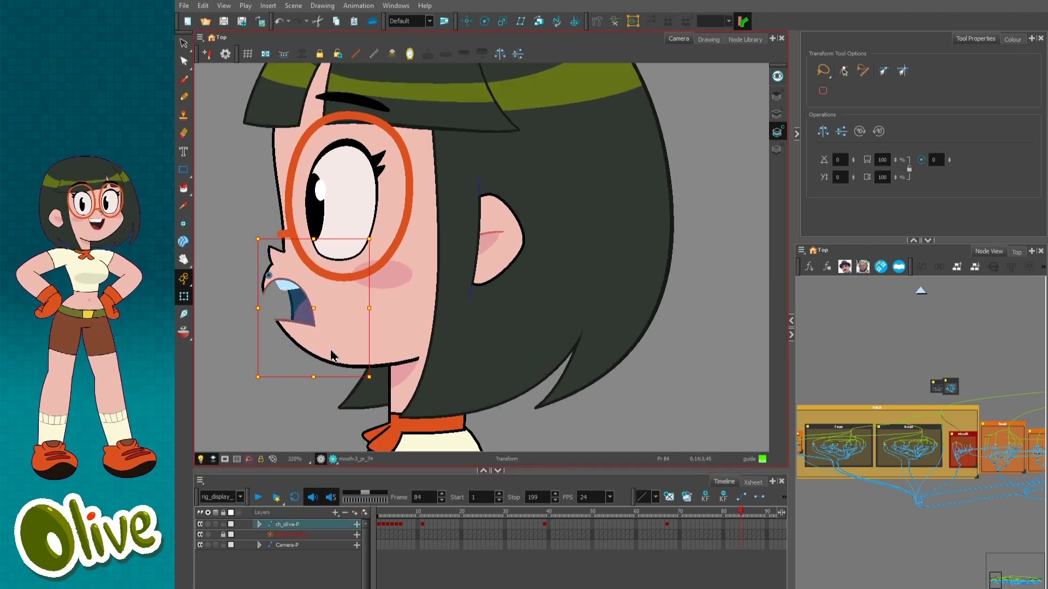
key("shift+b")
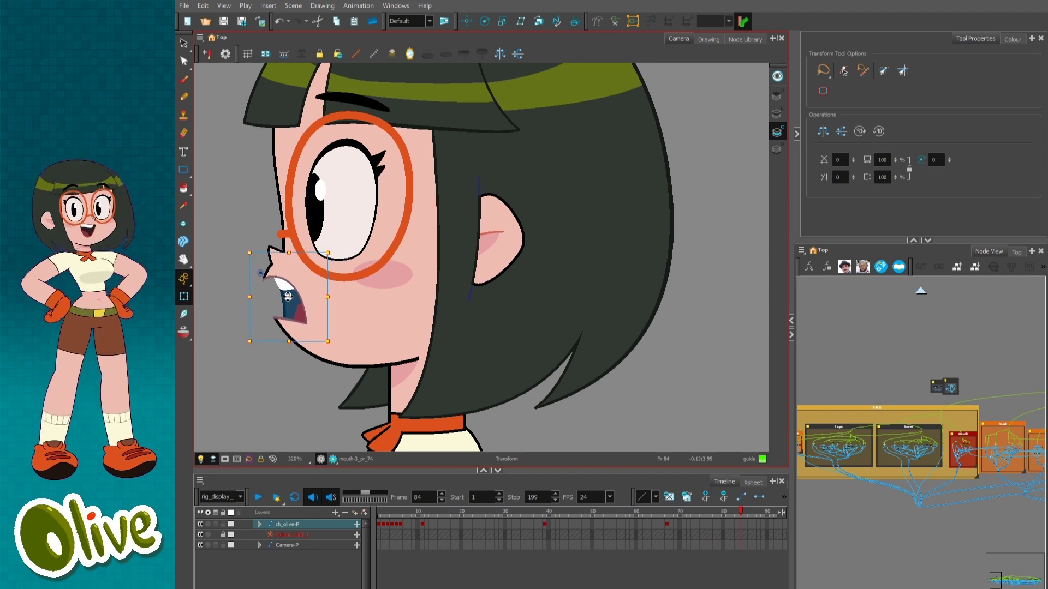
left_click(304, 405)
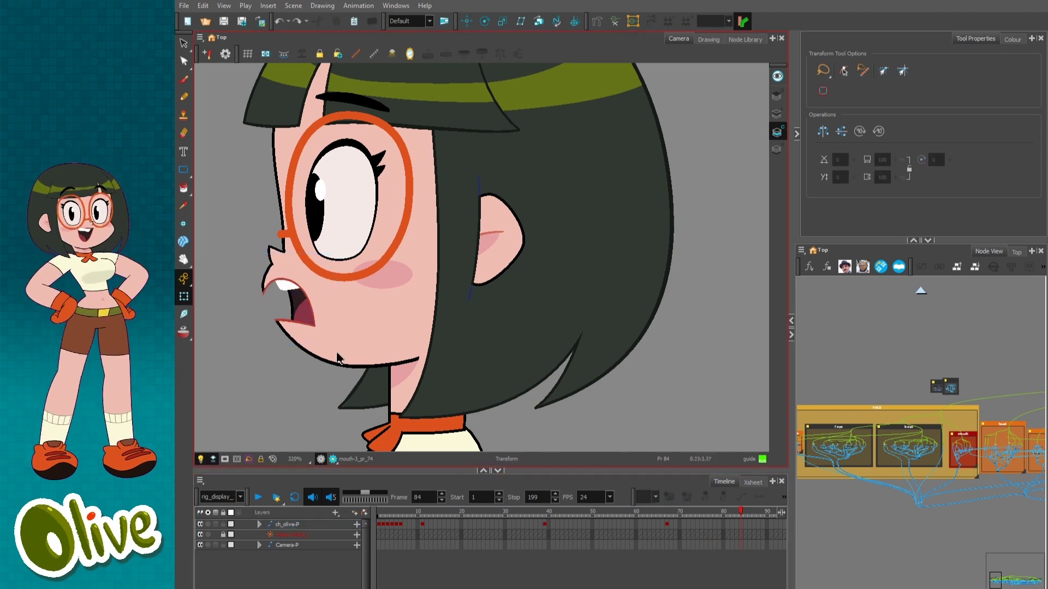
left_click(304, 299)
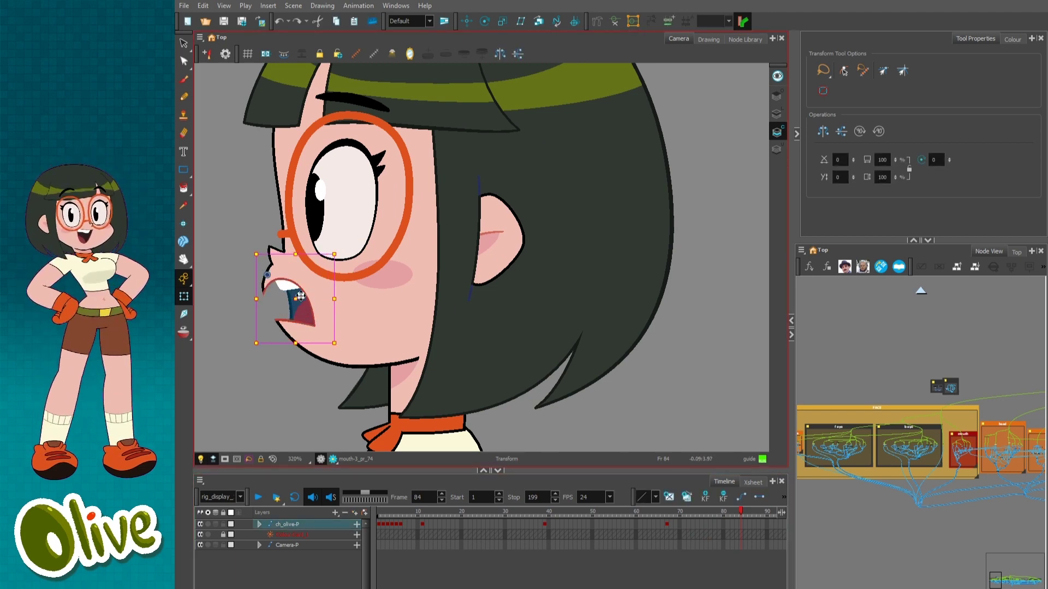
left_click_drag(324, 301, 316, 299)
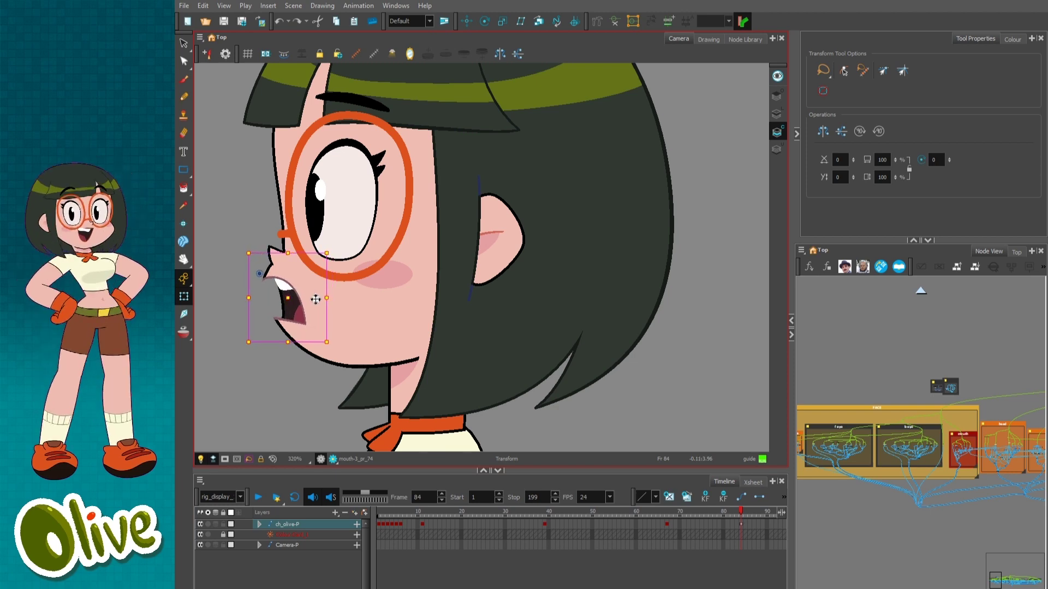
left_click_drag(324, 343, 370, 349)
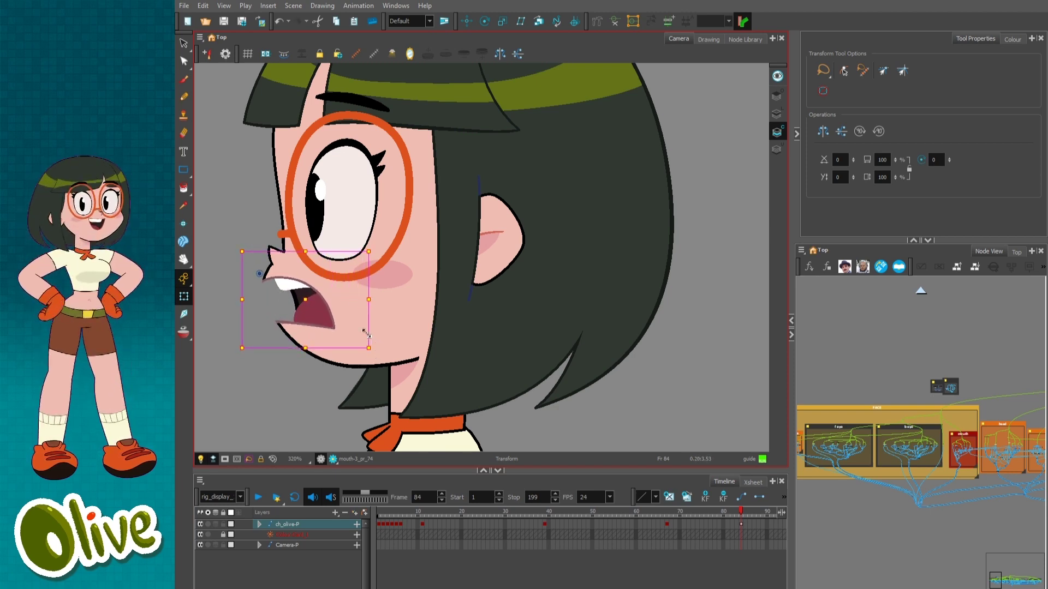
mouse_move(303, 303)
left_mouse_down()
mouse_move(284, 306)
mouse_move(323, 303)
mouse_move(315, 302)
left_mouse_up()
Show the jaw's deformation controls on the profile head and try reshaping the chin curve by moving its lowest point.
left_click(282, 369)
left_click(336, 328)
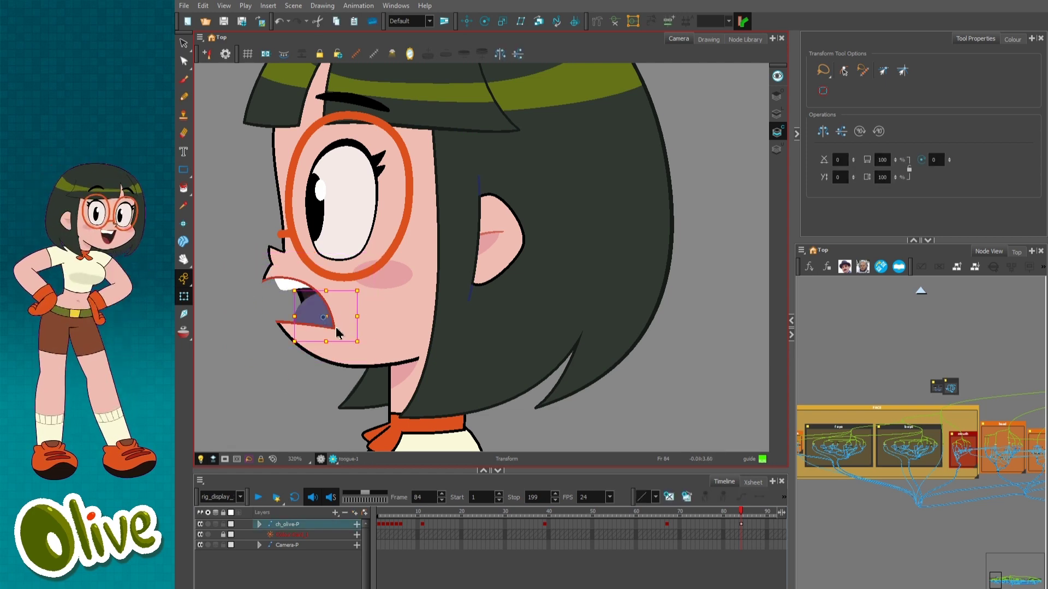
left_click(327, 358)
key("ctrl+F11")
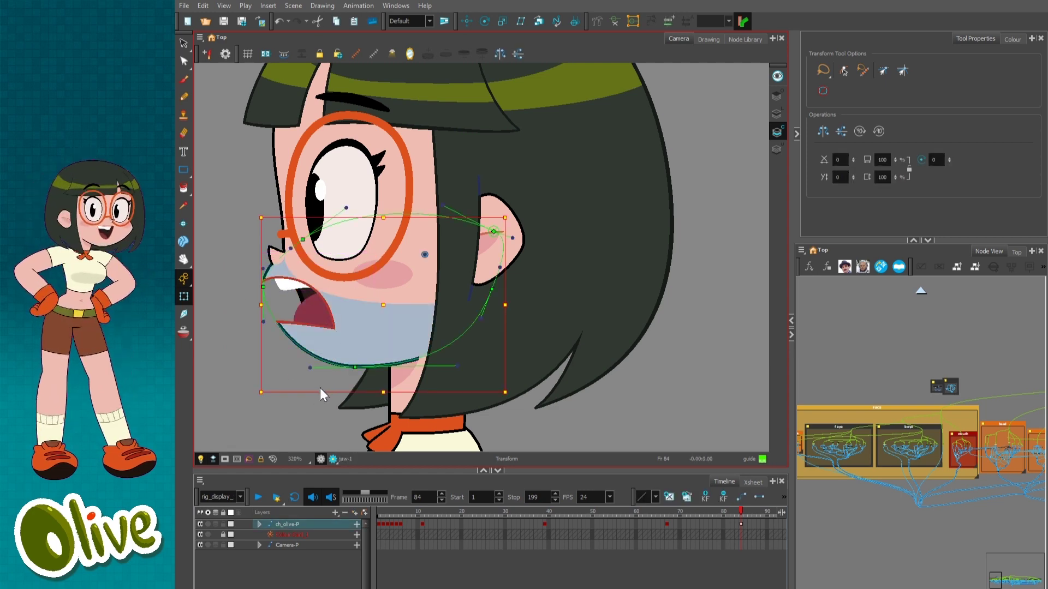
left_click(320, 392)
left_click(355, 367)
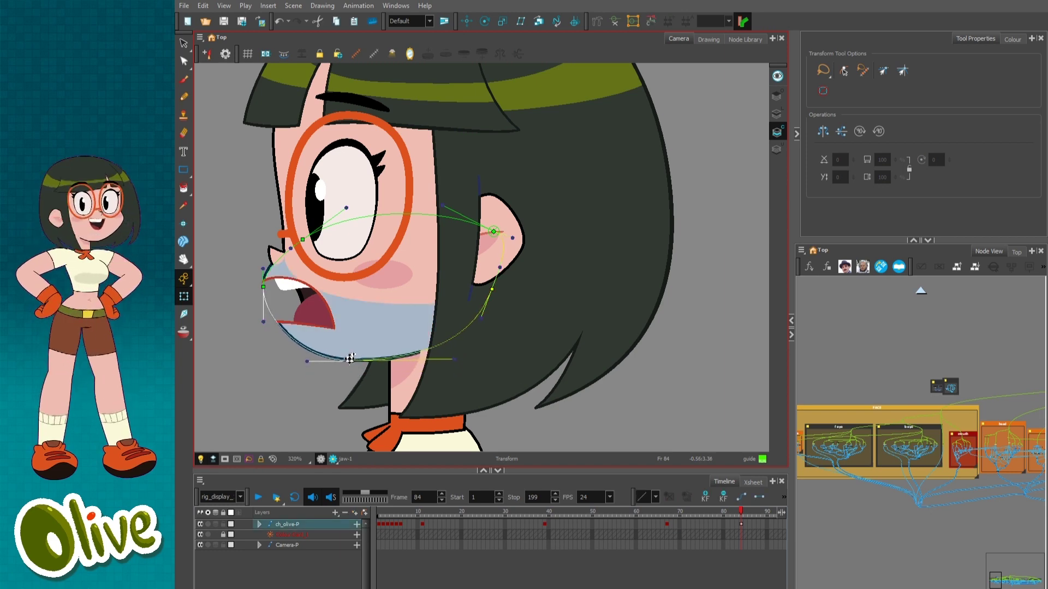
mouse_move(355, 367)
left_mouse_down()
mouse_move(348, 374)
mouse_move(377, 357)
mouse_move(380, 366)
left_mouse_up()
left_click(319, 397)
left_click(355, 365)
key("ctrl+z")
left_click(344, 343)
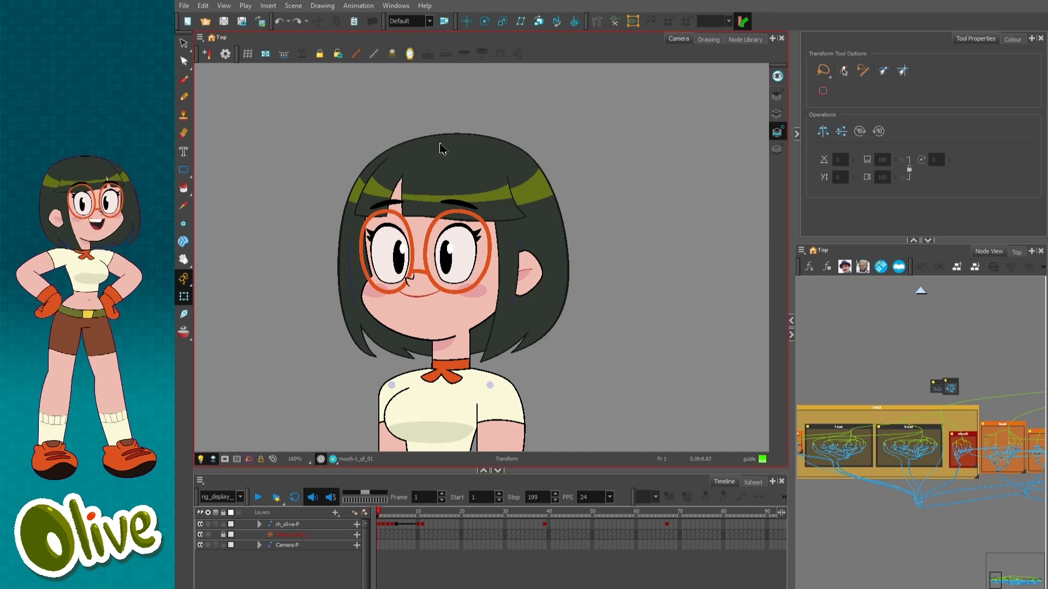
On frame 1, inspect the bangs highlight, the side hair's parent group, the front side strand and the back hair.
key("1")
left_click_drag(561, 379, 560, 353)
left_click_drag(541, 304, 534, 344)
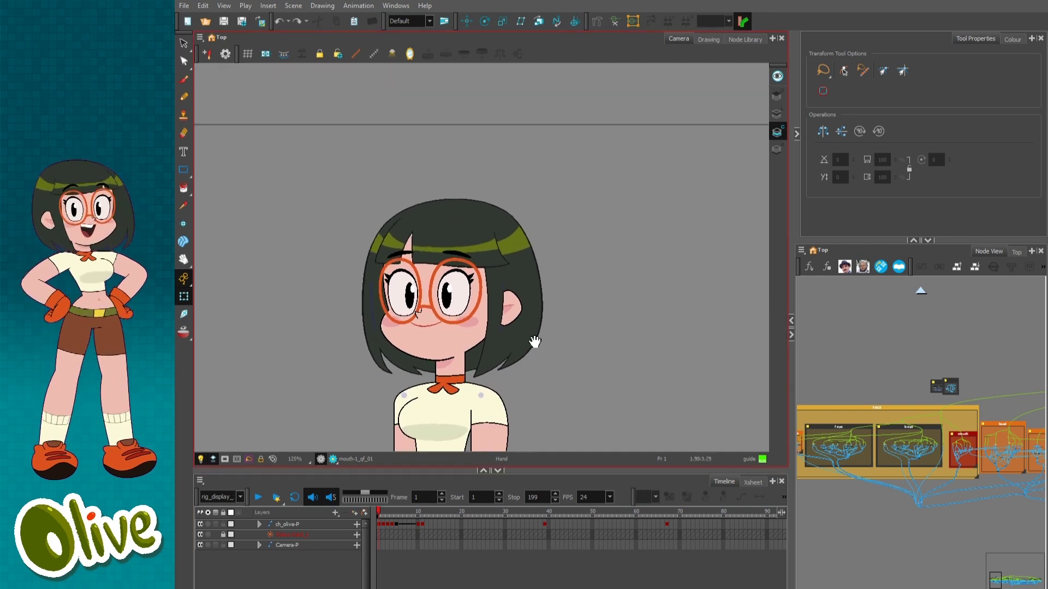
key("2")
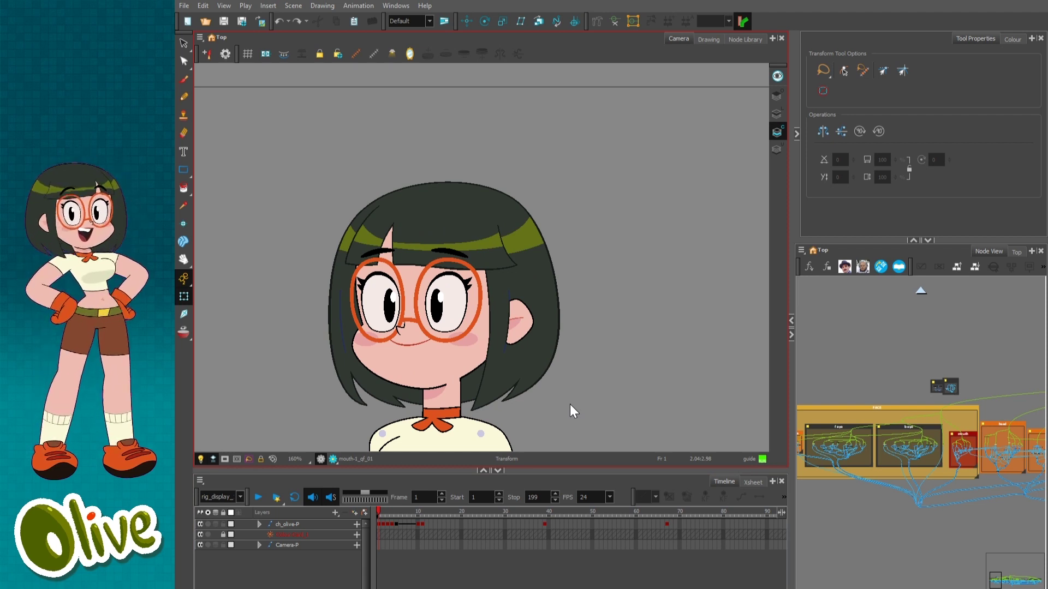
left_click(490, 241)
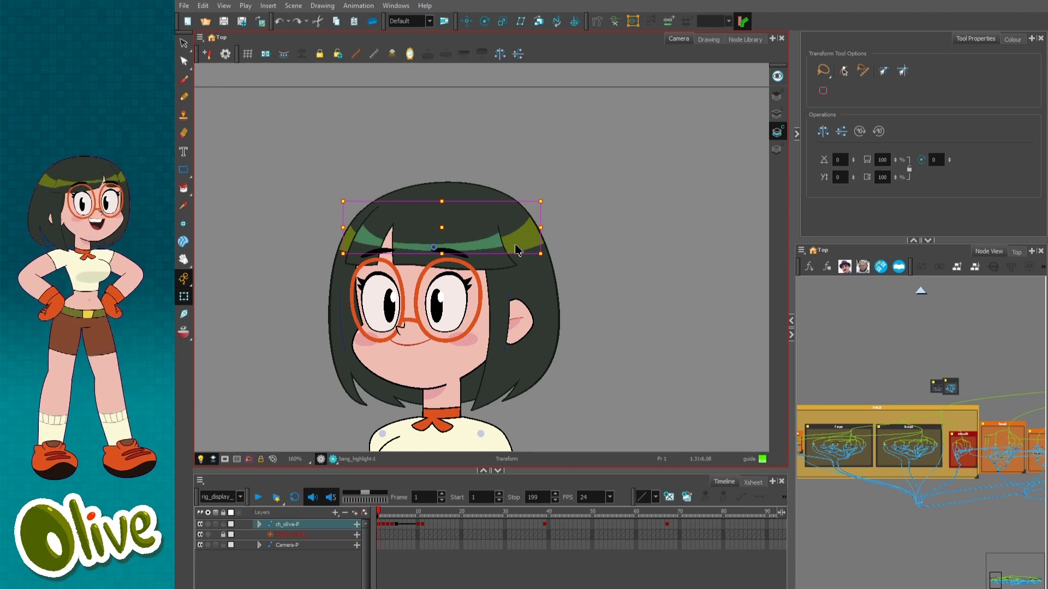
left_click(502, 288)
key("b")
key("b")
key("b")
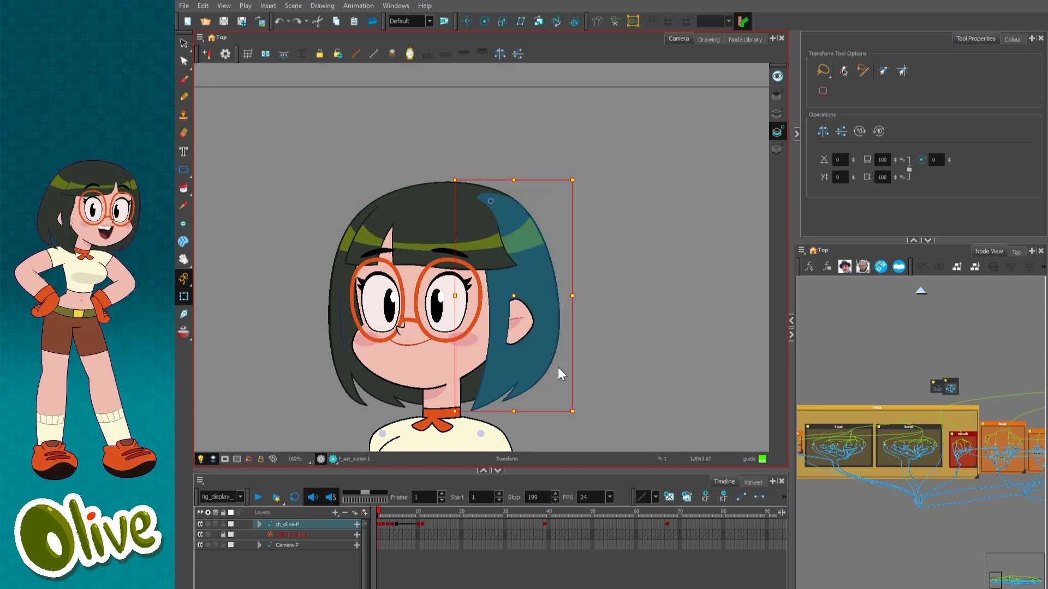
left_click(565, 367)
left_click(557, 368)
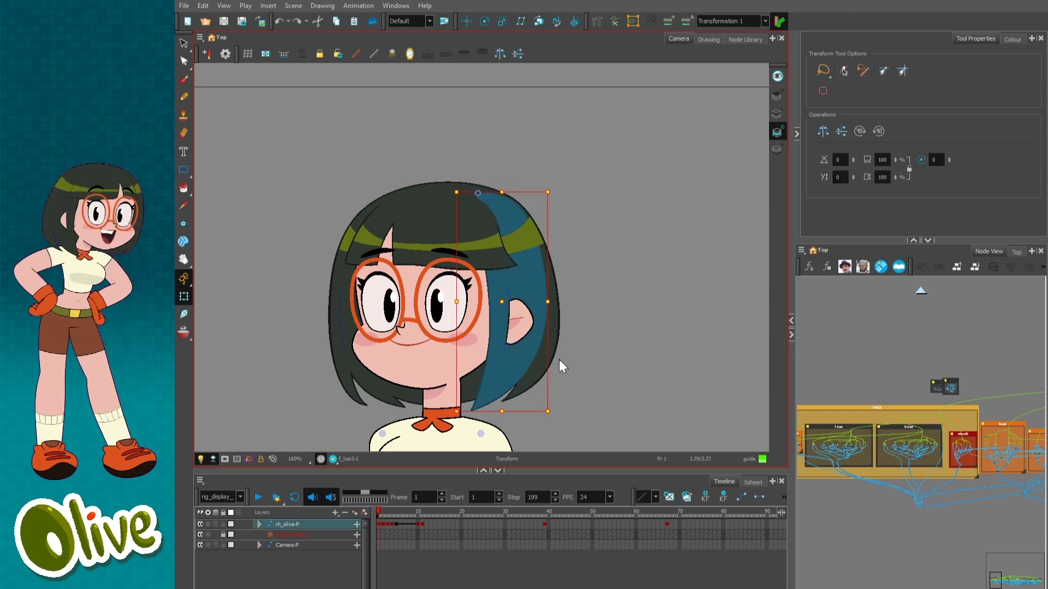
left_click(548, 360)
left_click(548, 360)
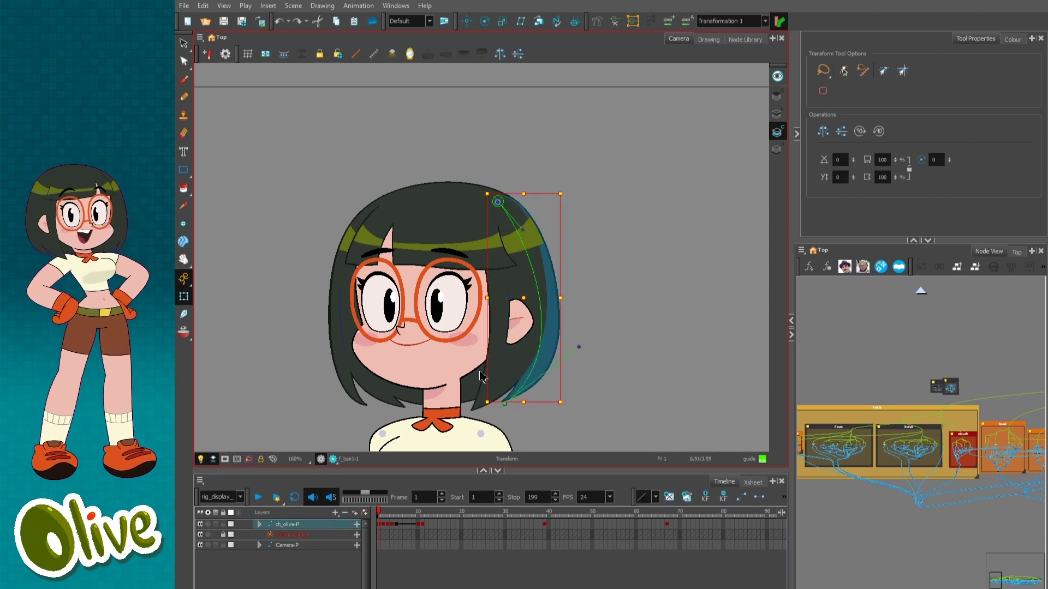
Show the deformation controls of the hair piece on the far side of the face.
left_click(373, 392)
key("shift+F11")
left_click(347, 385)
key("shift+F11")
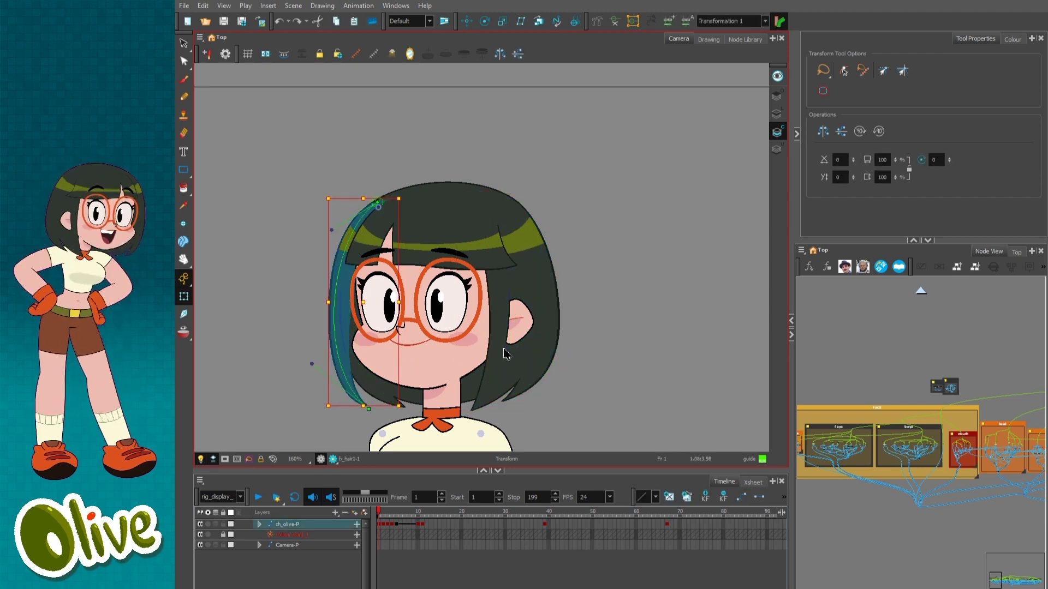
left_click(366, 413)
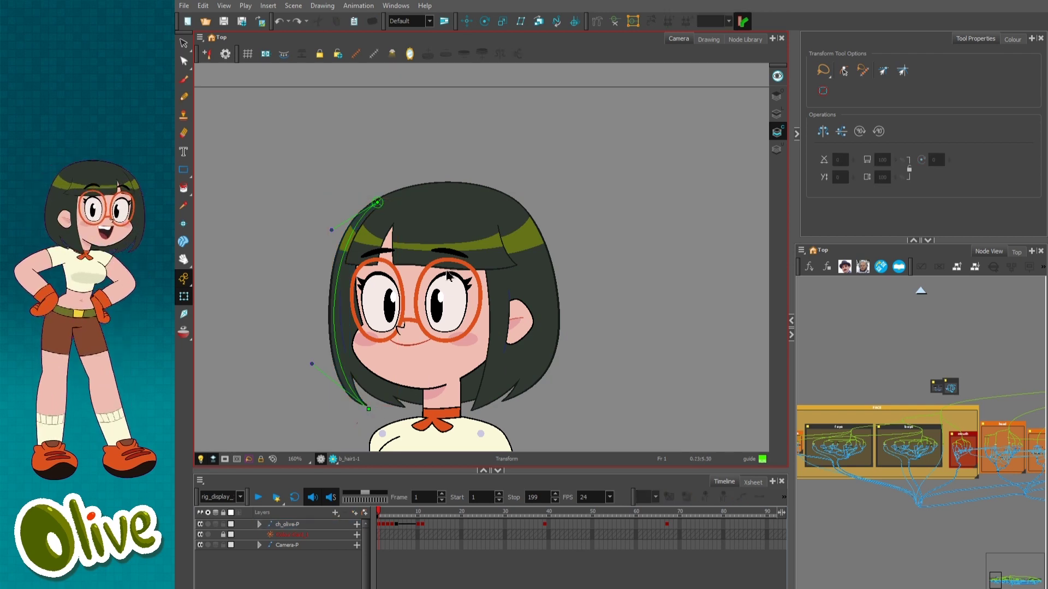
Select the whole head, show the bangs' deformation controls, and try moving the bangs' lower outer corner.
left_click(547, 261)
key("b")
key("b")
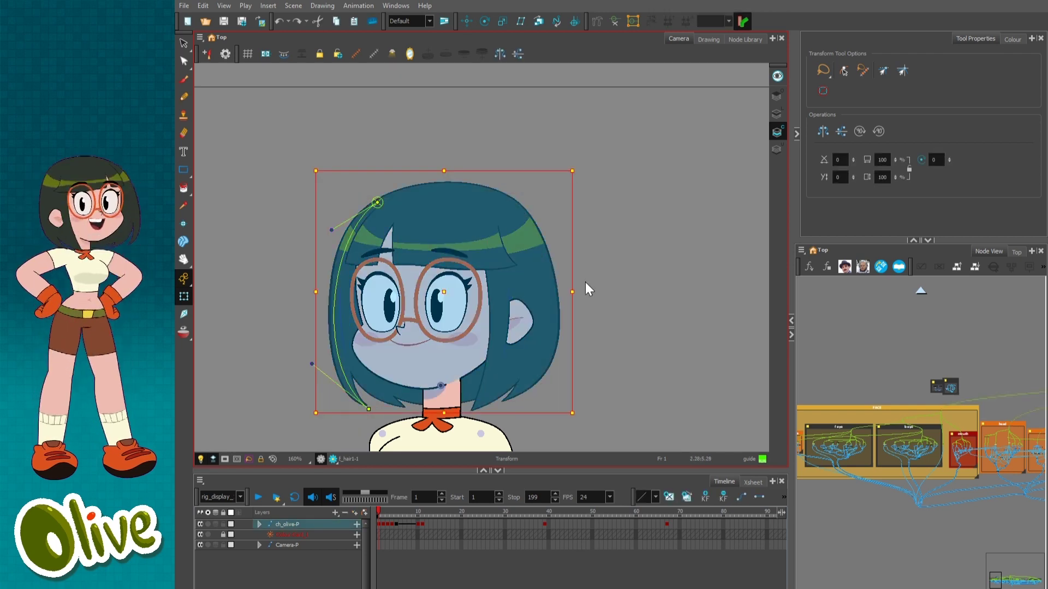
key("shift+b")
key("shift+F11")
key("shift+b")
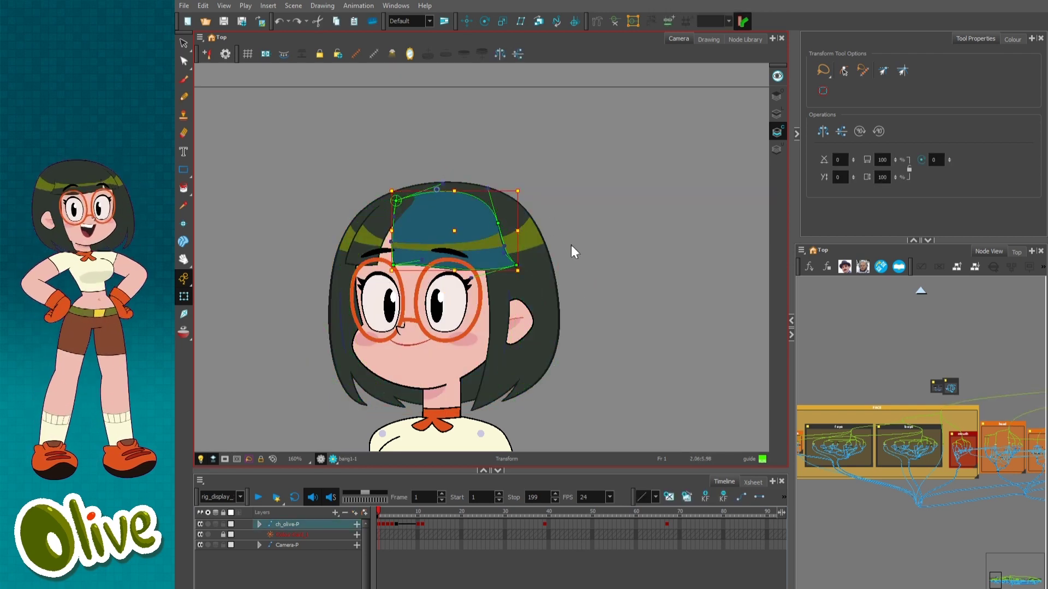
left_click(517, 267)
mouse_move(504, 253)
left_mouse_down()
mouse_move(530, 247)
mouse_move(499, 254)
mouse_move(514, 257)
left_mouse_up()
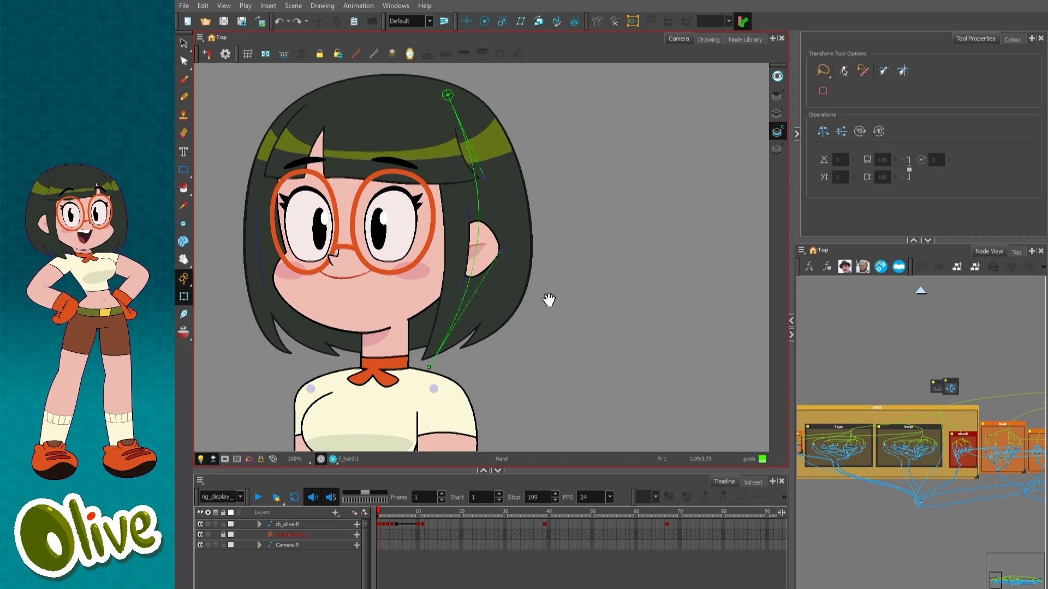
Try swinging the front side hair strand by the end point of its deformation chain.
scroll(549, 299, "up", 1)
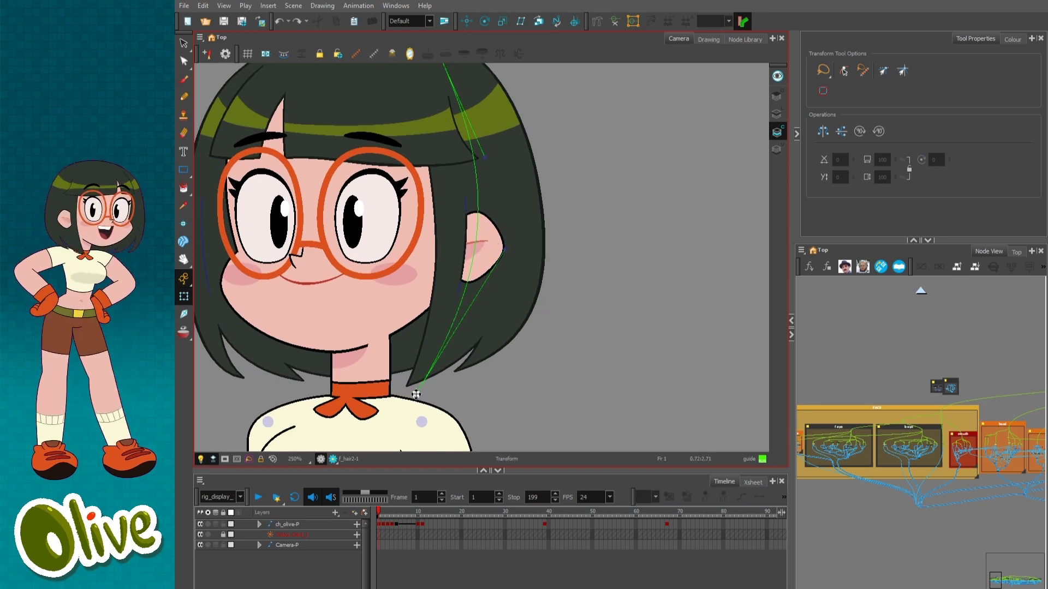
left_click(416, 394)
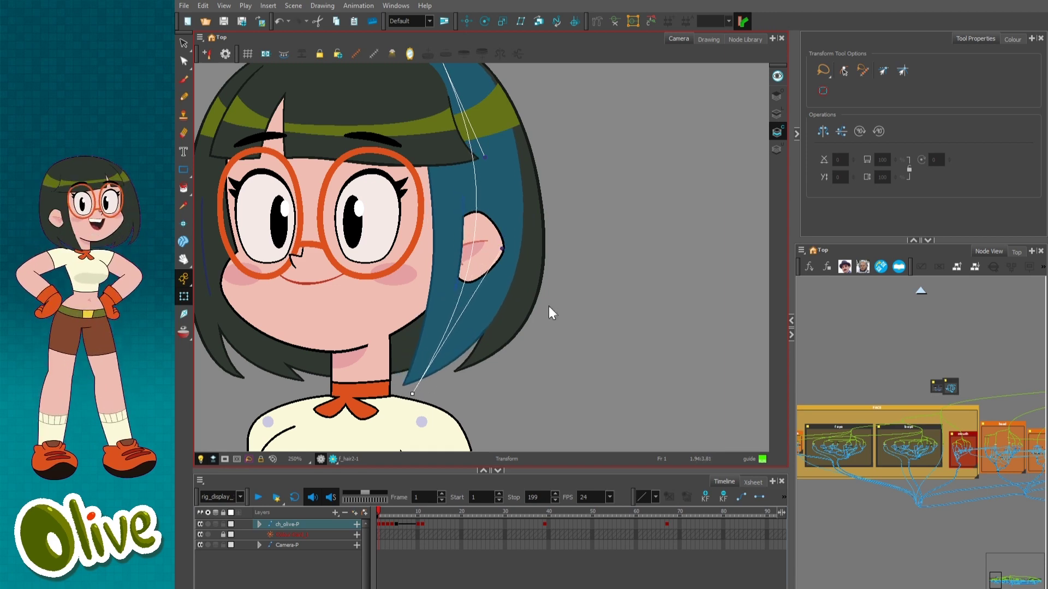
key("ctrl+z")
Select the ear cutter beside the near ear and try shifting it slightly.
left_click(467, 251)
scroll(473, 256, "up", 2)
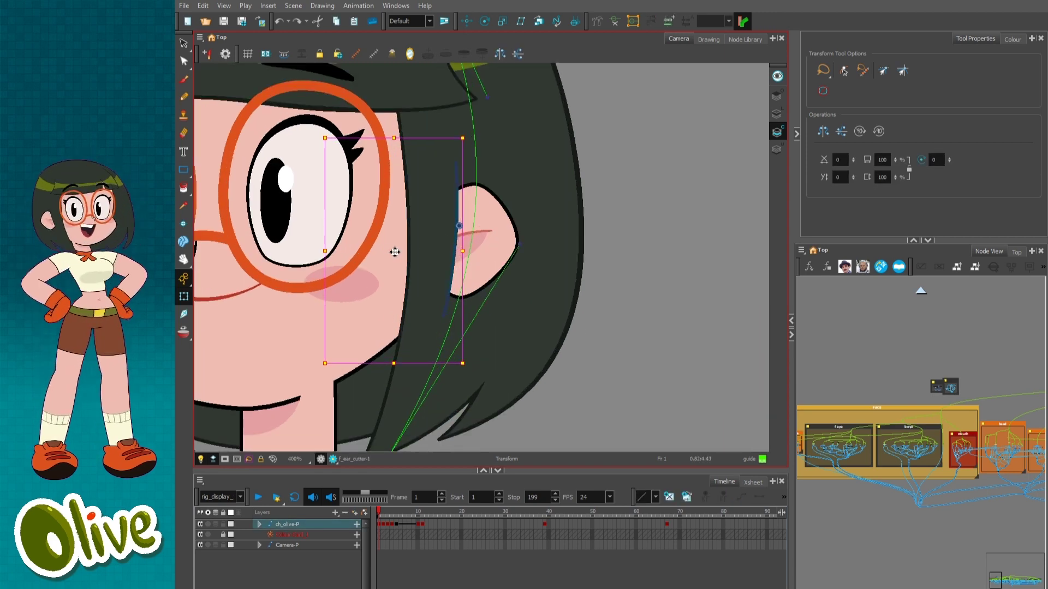
left_click_drag(395, 253, 398, 255)
key("ctrl+z")
left_click(589, 320)
key("1")
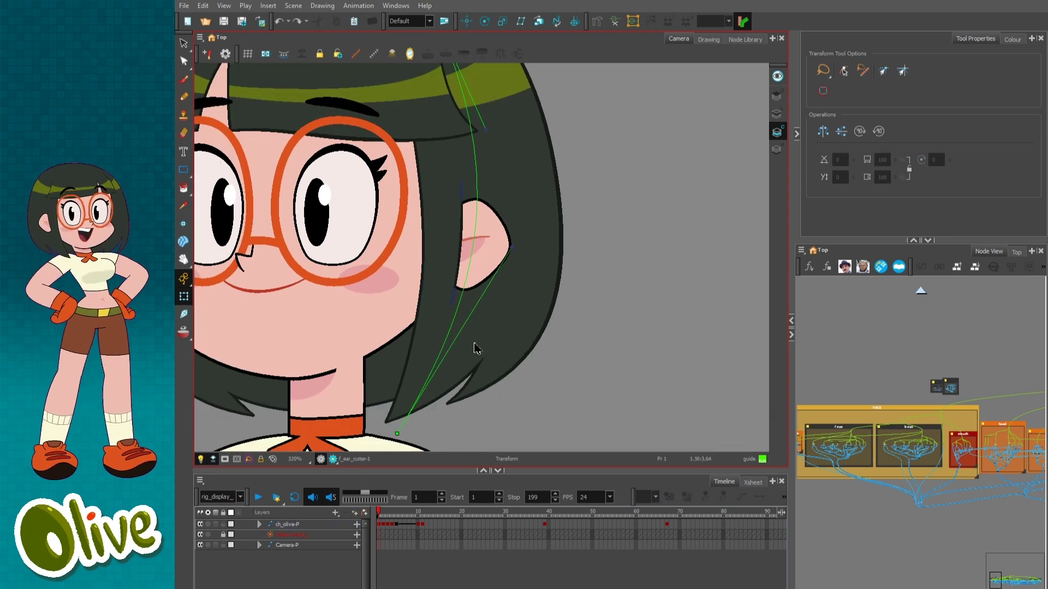
Swing the side hair strand back and forth by its tip point and shift the ear cutter to fit the strand.
left_click(398, 435)
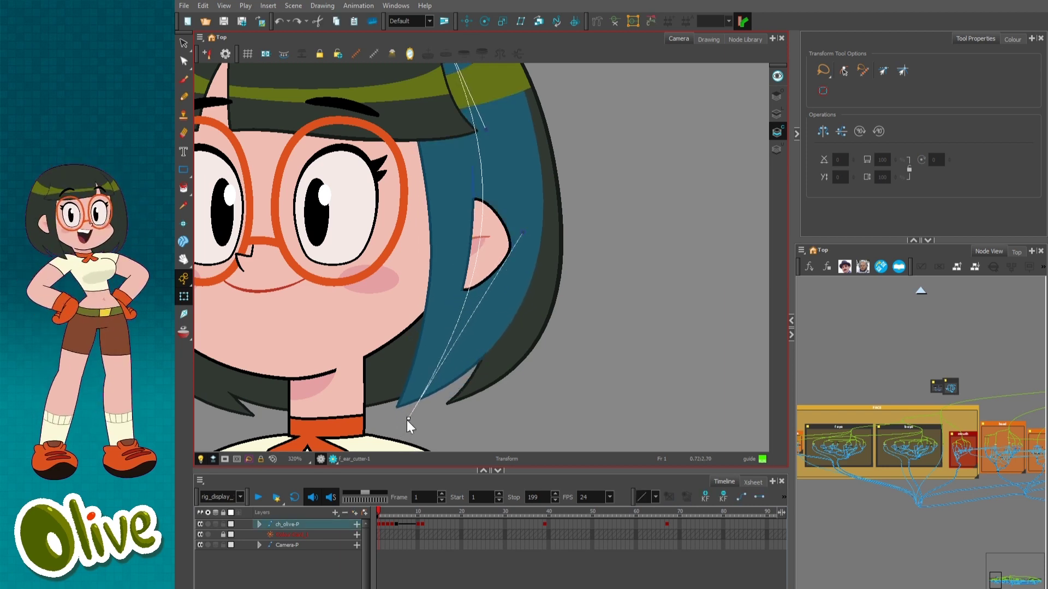
left_click_drag(412, 427, 388, 422)
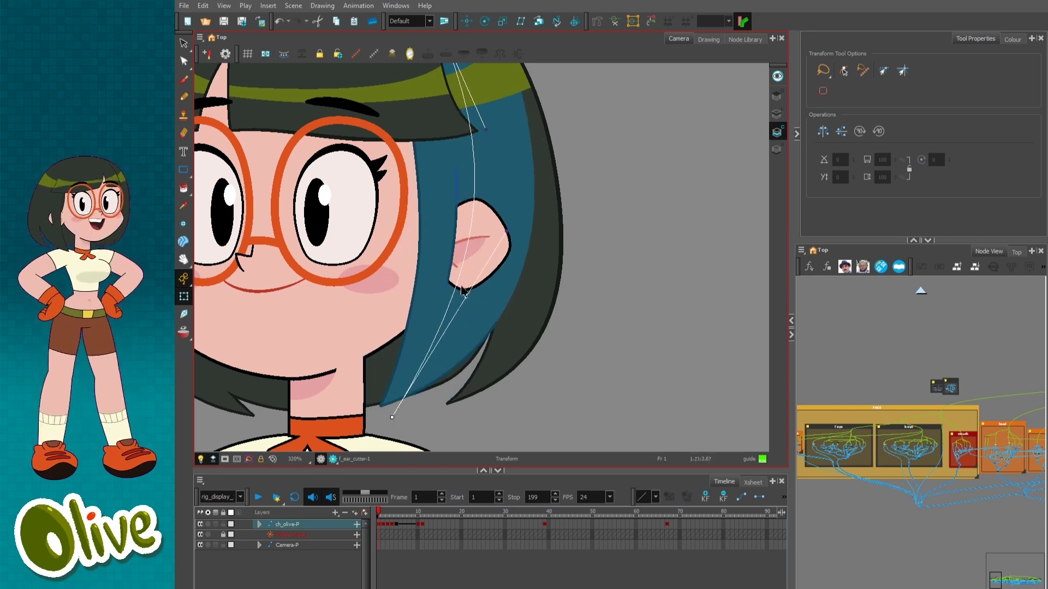
left_click(455, 233)
mouse_move(407, 236)
left_mouse_down()
mouse_move(409, 227)
mouse_move(407, 252)
mouse_move(413, 240)
left_mouse_up()
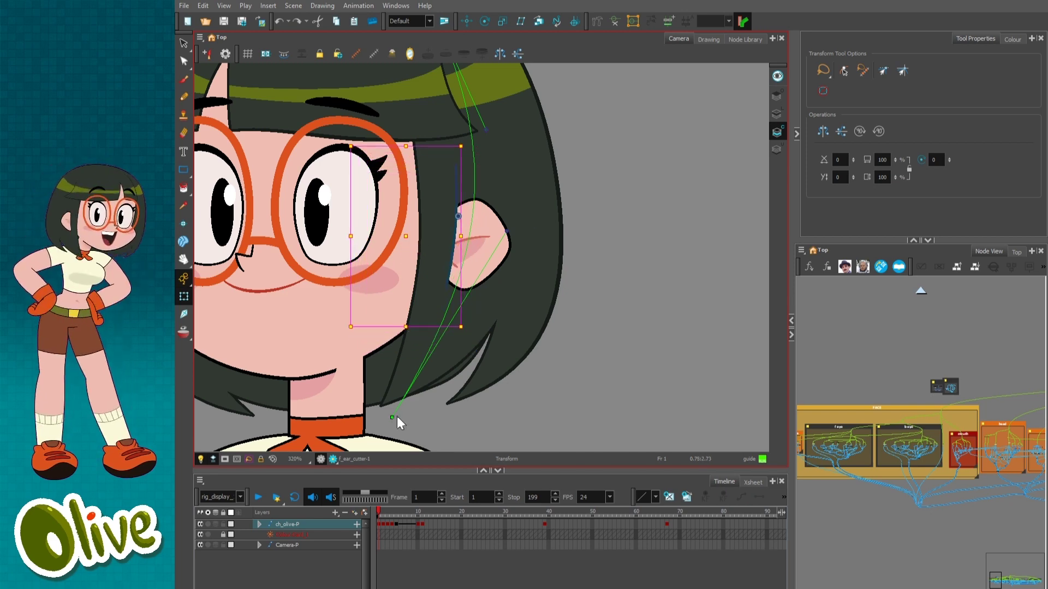
mouse_move(392, 418)
left_mouse_down()
mouse_move(423, 423)
mouse_move(408, 440)
mouse_move(411, 423)
left_mouse_up()
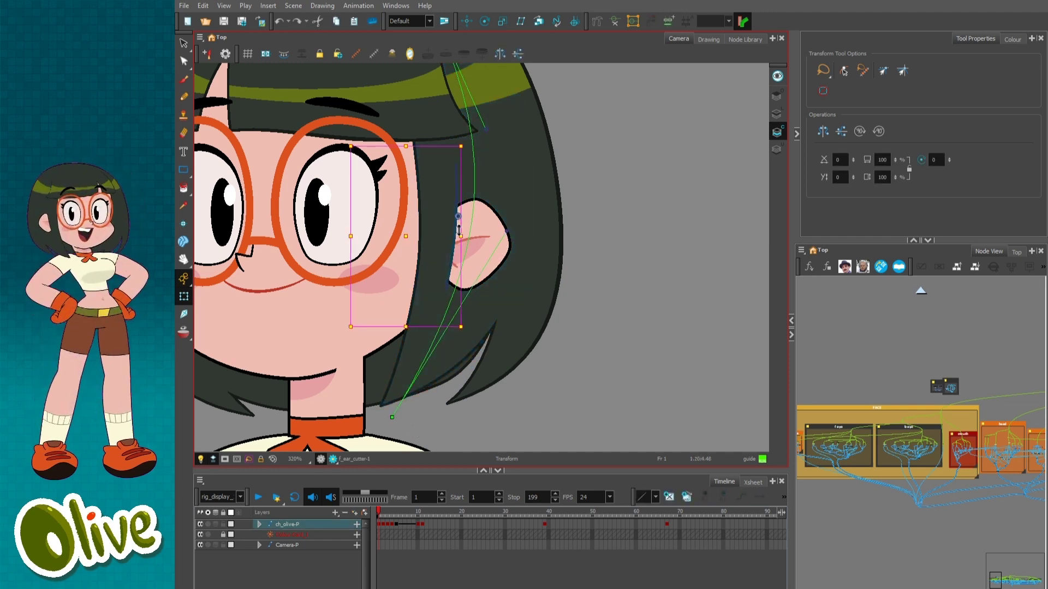
key("2")
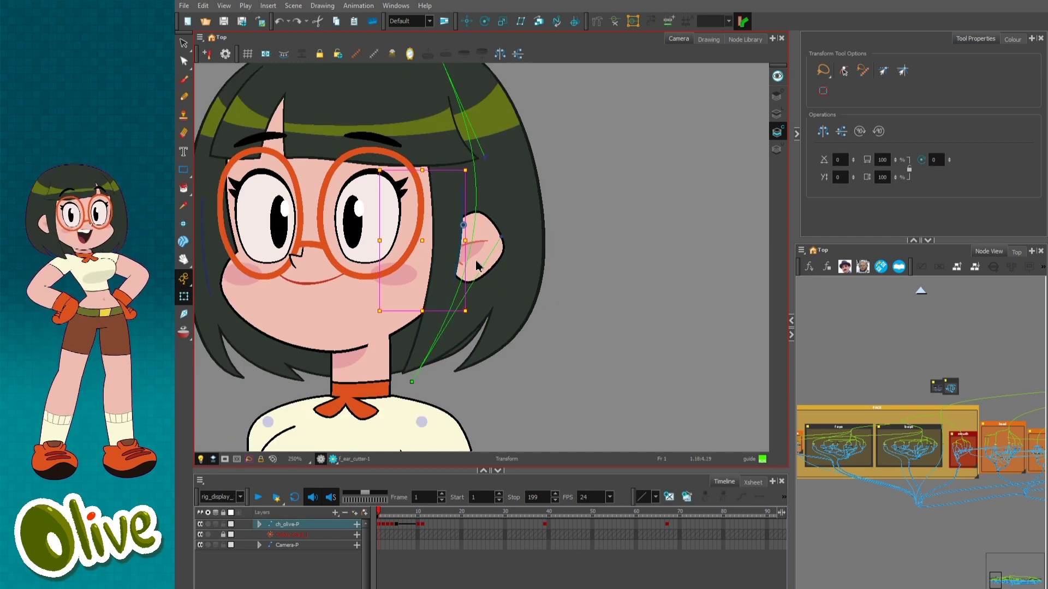
left_click_drag(411, 381, 434, 385)
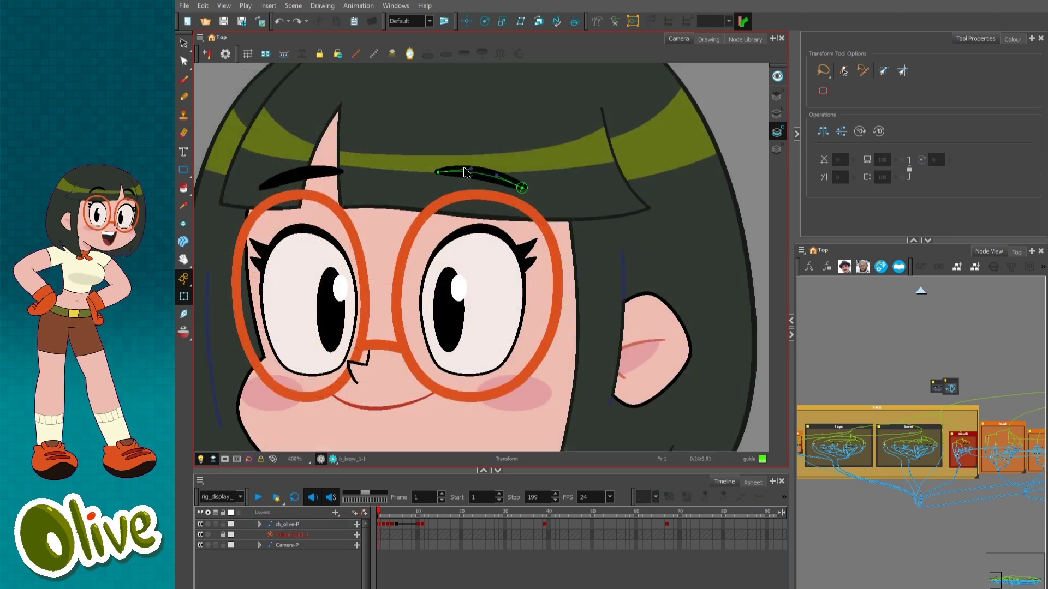
Try raising the inner end of the near eyebrow with its deformation point.
mouse_move(437, 171)
left_mouse_down()
mouse_move(441, 144)
mouse_move(441, 161)
left_mouse_up()
key("ctrl+z")
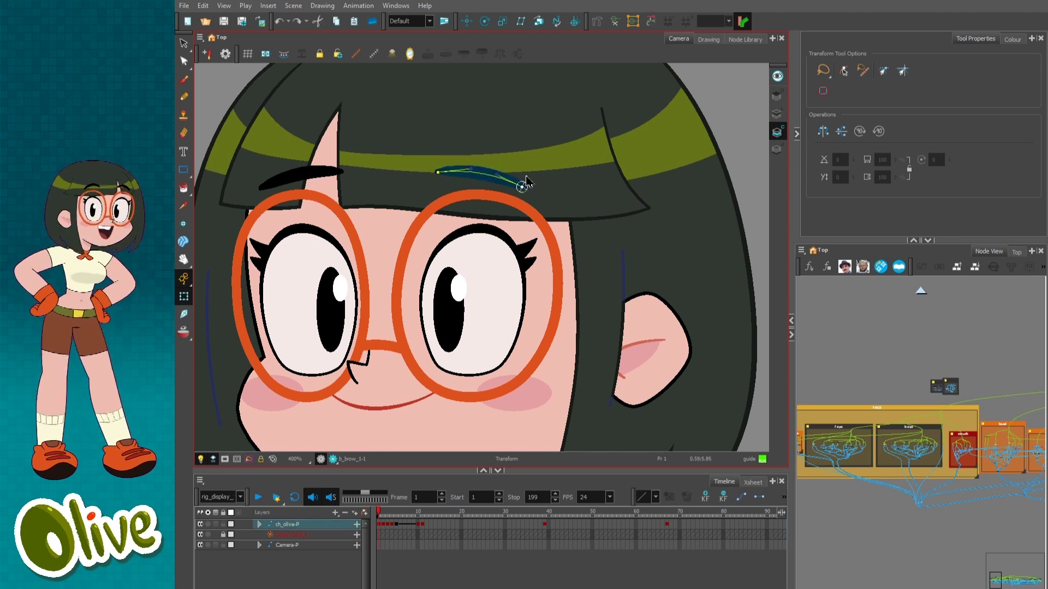
Try moving the whole near eyebrow up onto the fringe and undo the move.
left_click(496, 162)
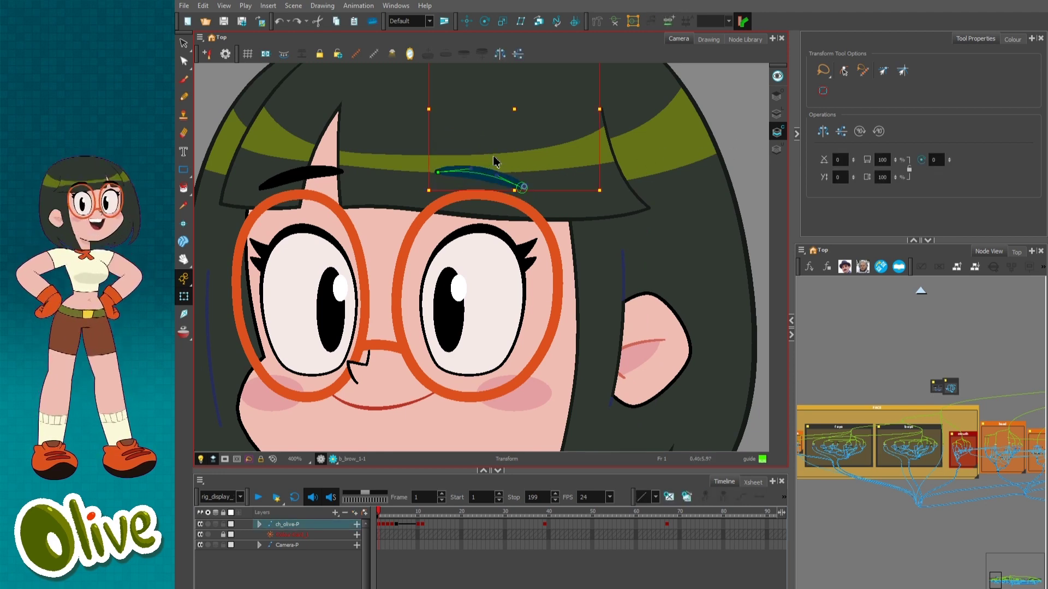
left_click_drag(470, 168, 495, 134)
key("ctrl+z")
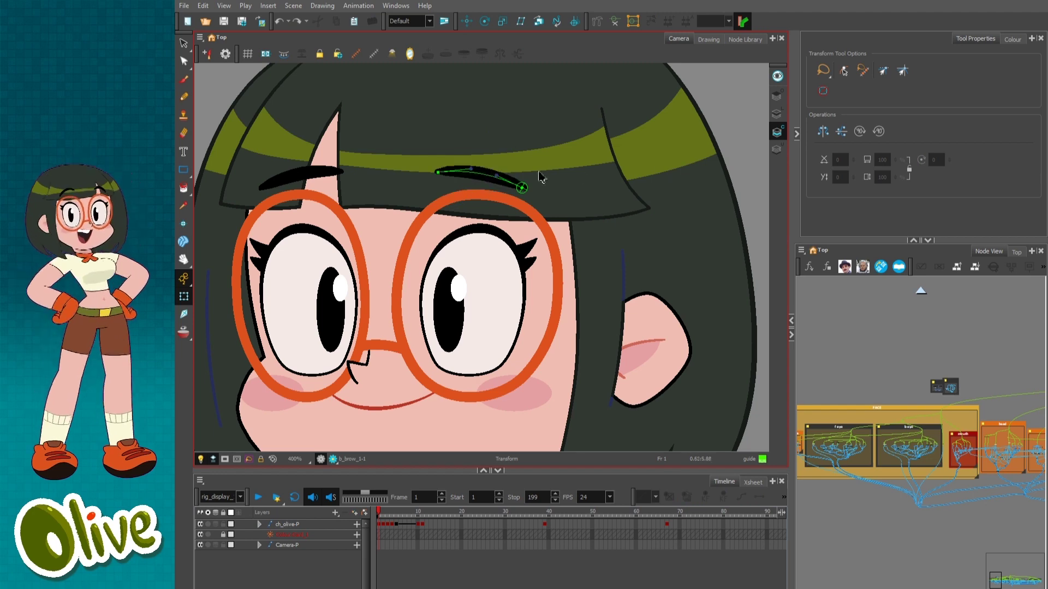
Try rotating the whole near eyebrow and lowering it onto the top edge of the near eye.
left_click(494, 175)
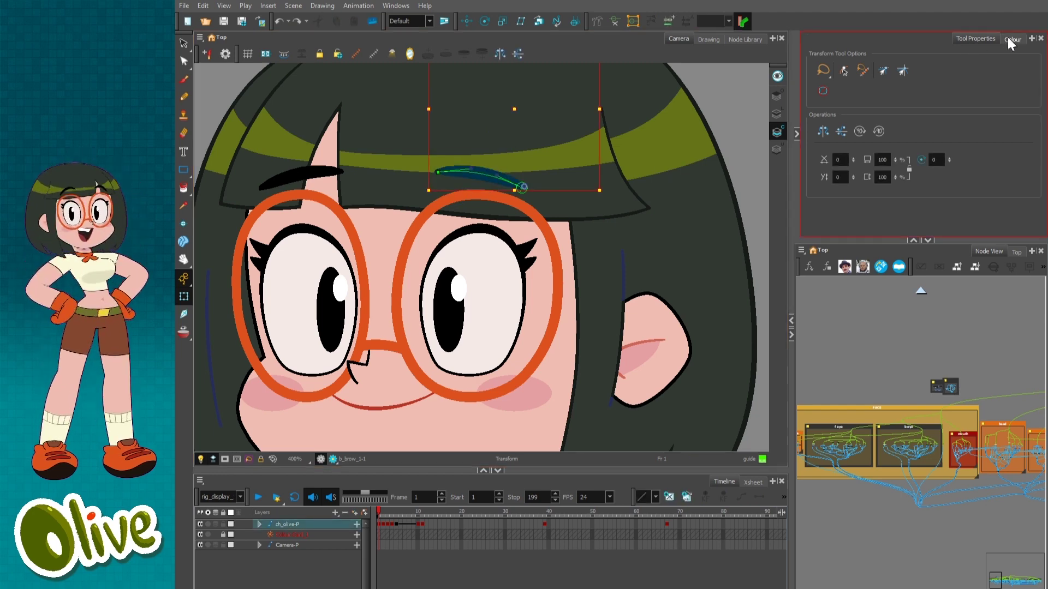
left_click_drag(515, 106, 505, 180)
key("ctrl+z")
left_click_drag(591, 115, 560, 109)
mouse_move(490, 191)
left_mouse_down()
mouse_move(501, 166)
mouse_move(505, 182)
left_mouse_up()
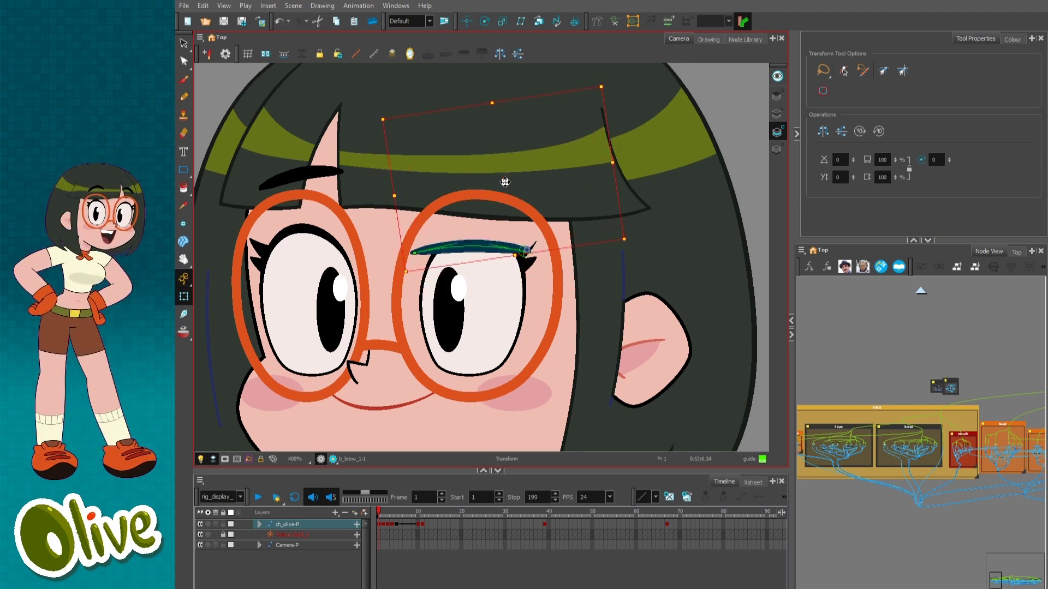
Select the outer lash of the near eye and try shifting it outward.
left_click(538, 260)
left_click(534, 248)
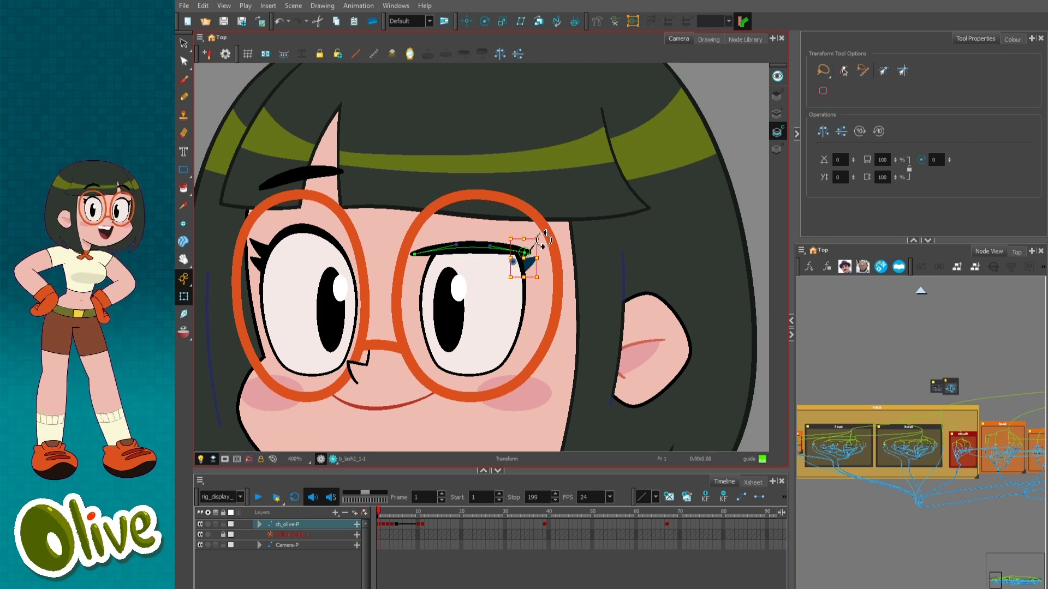
left_click(542, 246)
key("ctrl+z")
left_click(528, 265, "shift")
left_click_drag(528, 264, 545, 267)
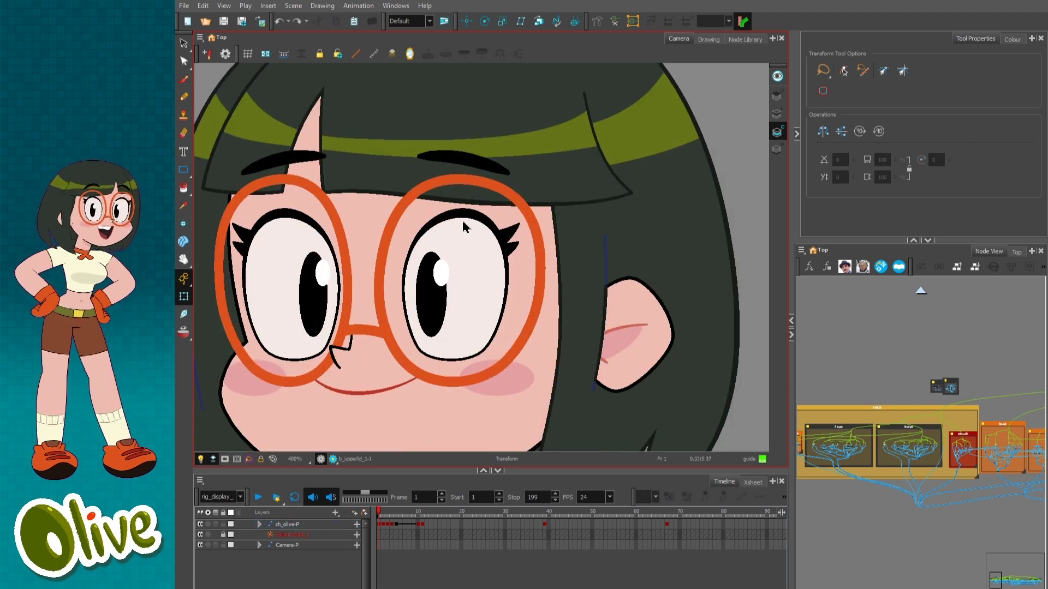
Try lowering the near eye's upper lid partway and raising its lower lid with a curved-edge drawing.
left_click(454, 359)
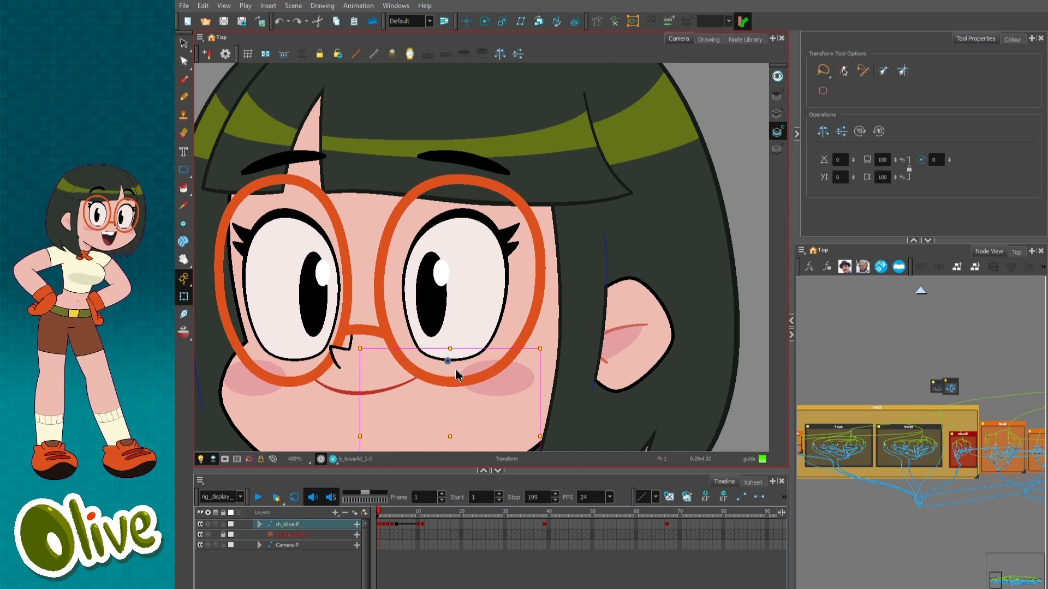
left_click(466, 220)
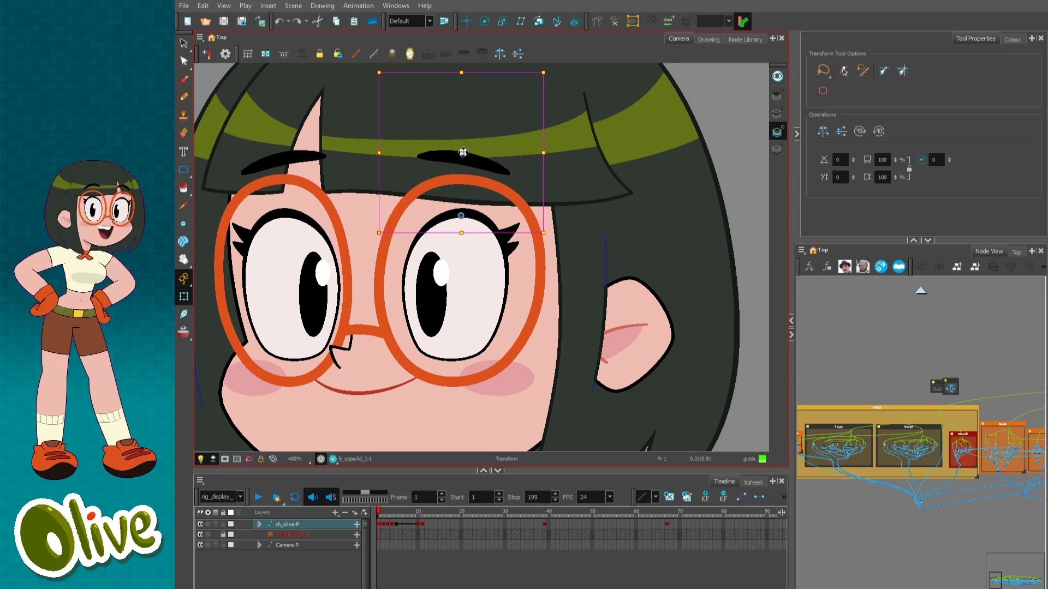
left_click_drag(463, 152, 461, 208)
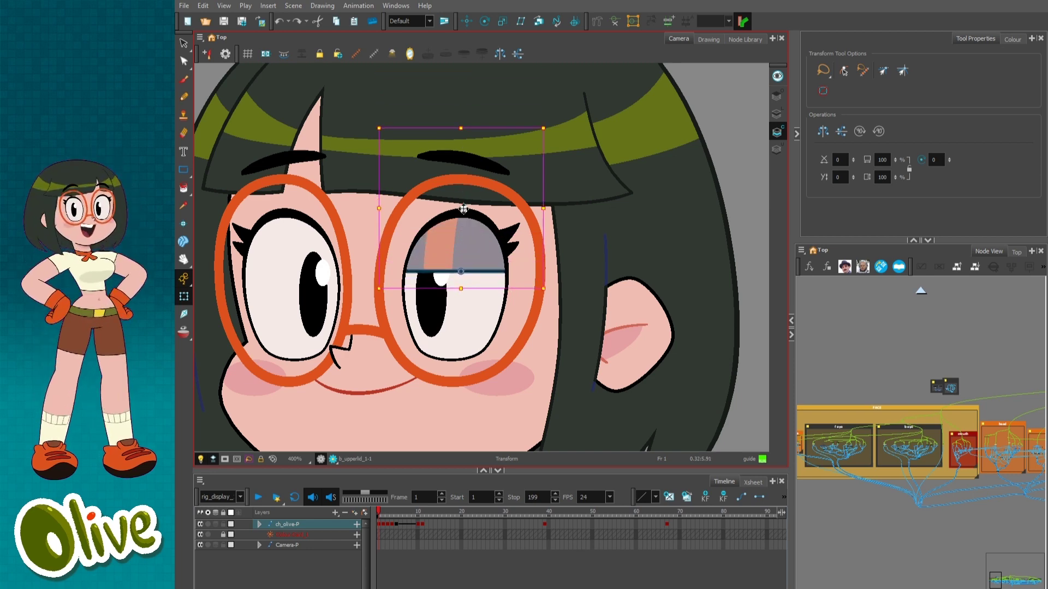
left_click(459, 357)
key("1")
left_click_drag(453, 401, 455, 357)
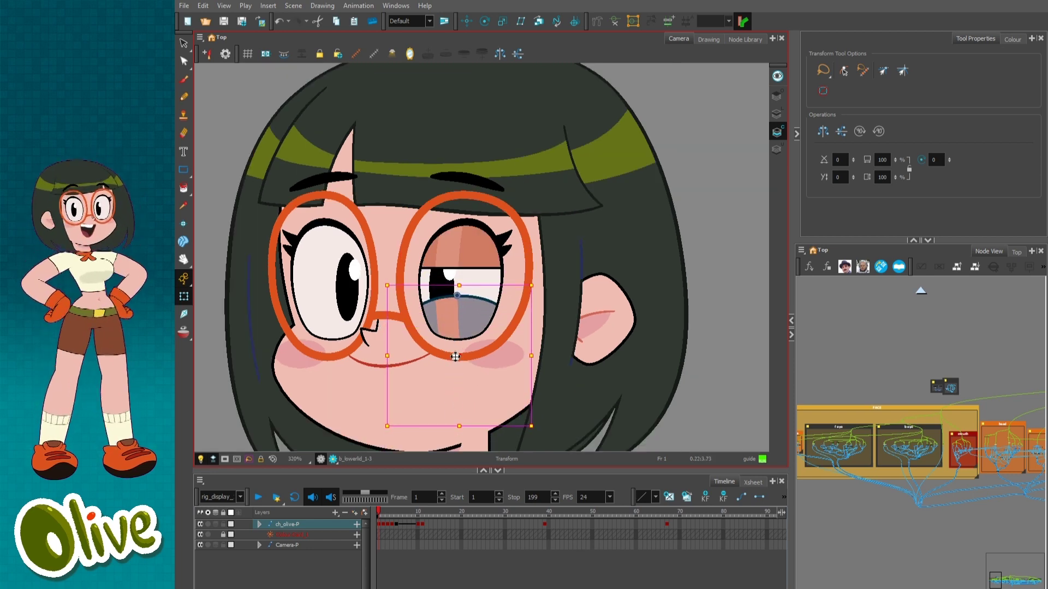
Swap the near eye's lower lid to its straight-edged drawing and lower it slightly.
left_click(727, 313)
left_click(463, 312)
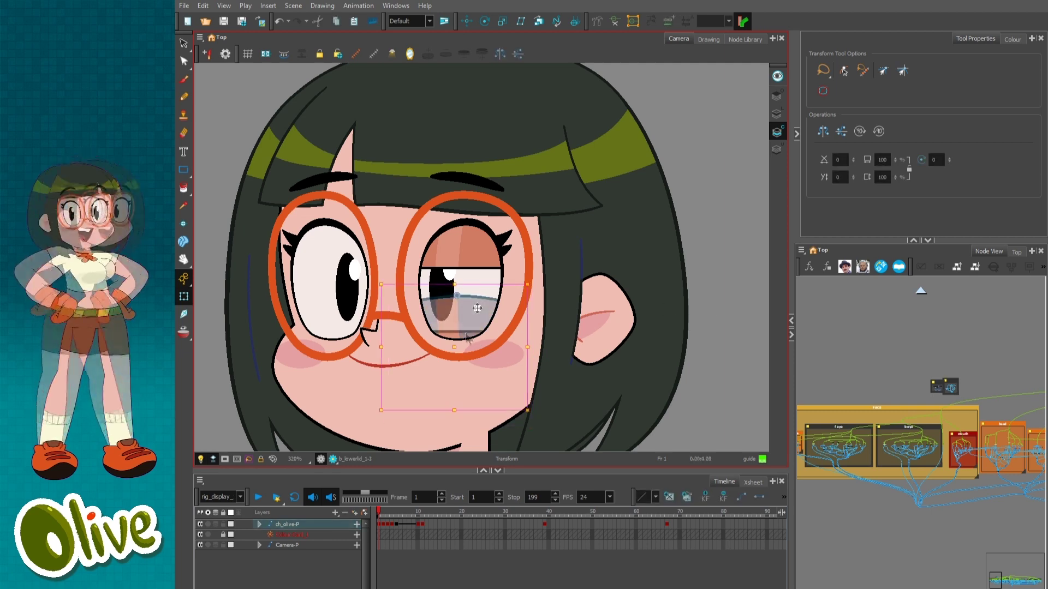
key("bracketleft")
key("bracketleft")
left_click_drag(467, 361, 467, 348)
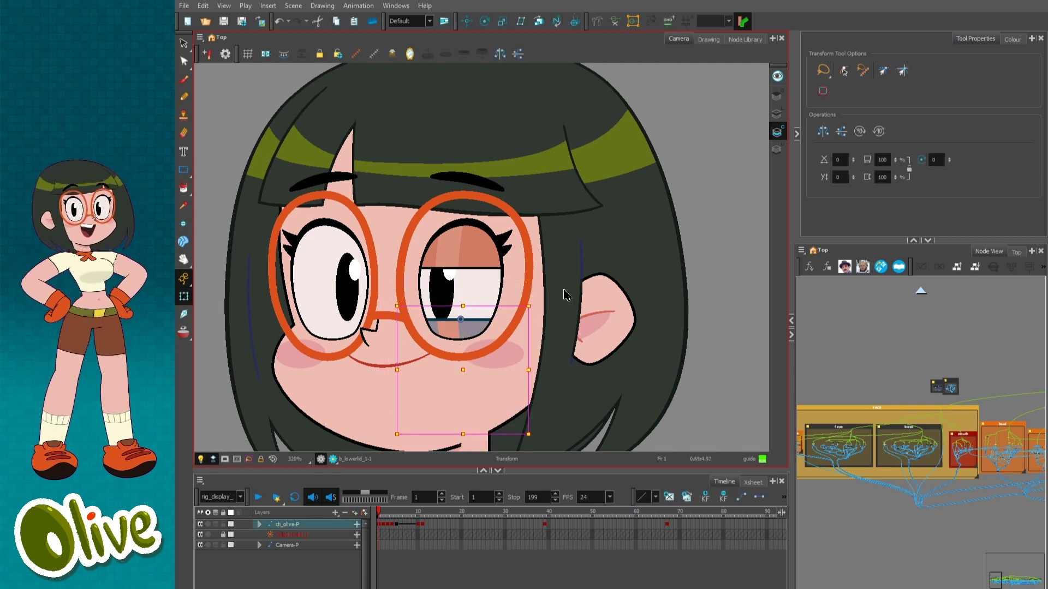
Raise the near eye's upper lid slightly and try pulling it completely off the eye.
left_click(484, 265)
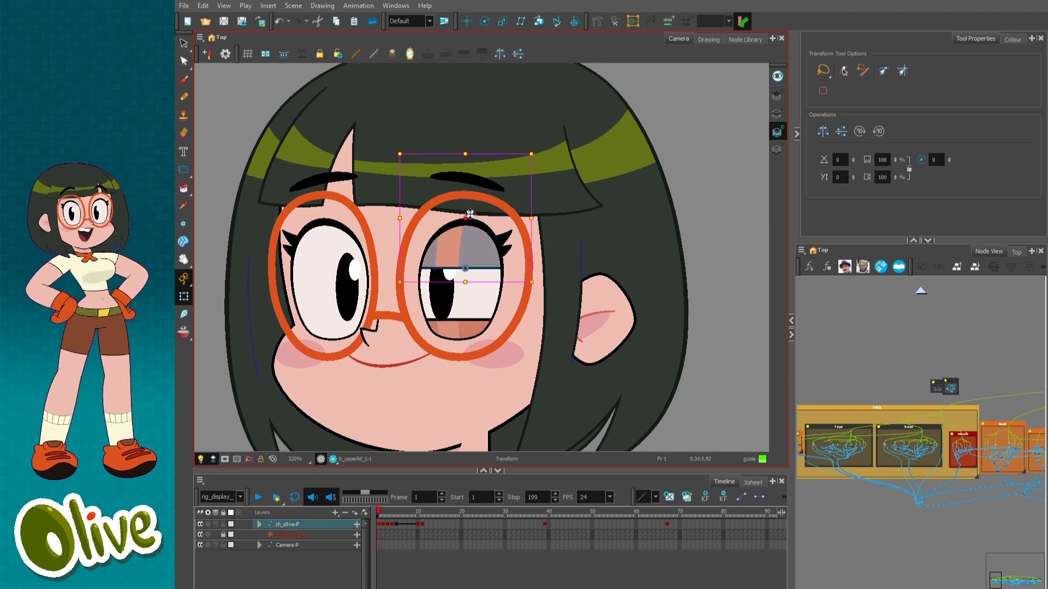
left_click_drag(470, 214, 470, 193)
left_click(324, 232)
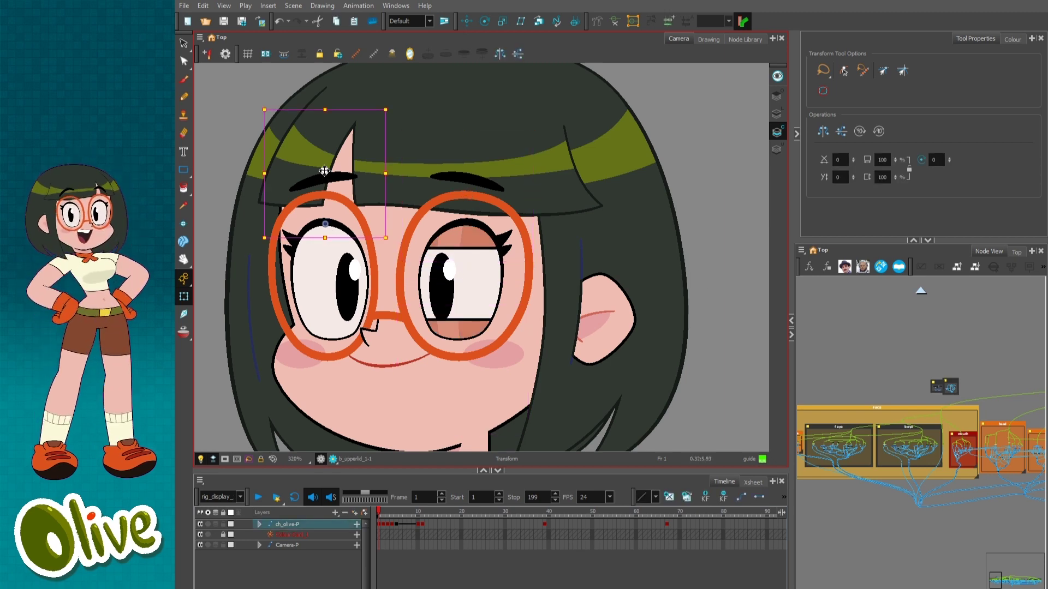
left_click(479, 242)
left_click_drag(468, 201, 498, 59)
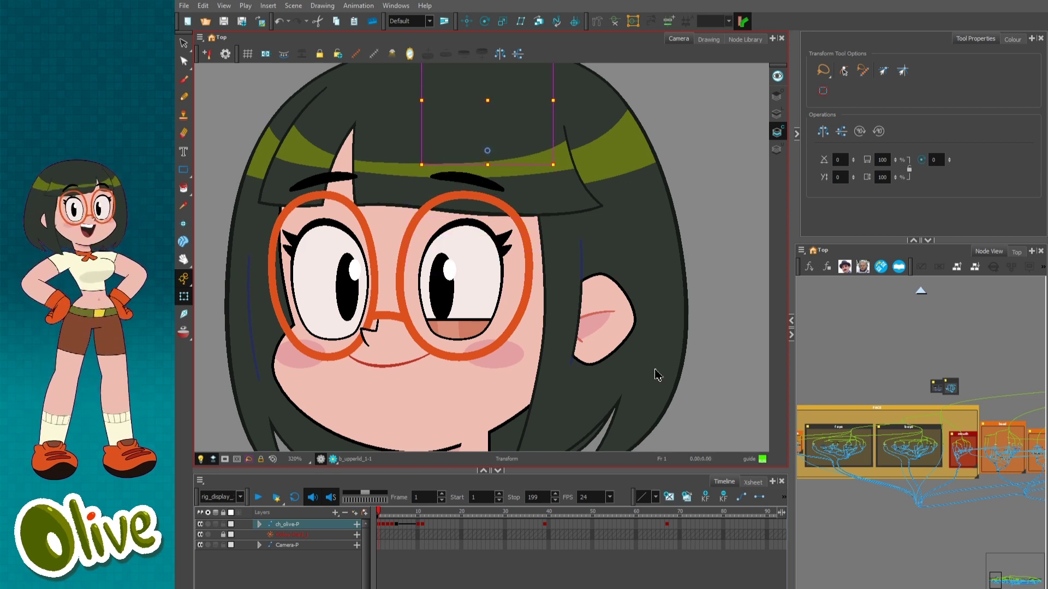
key("ctrl+z")
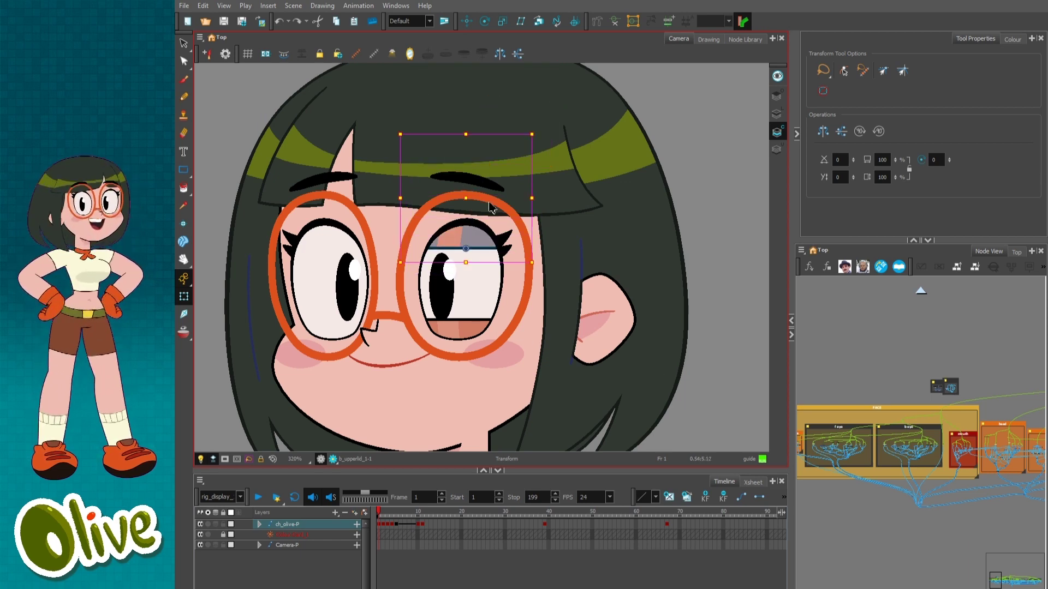
Select the near cheek blush and locate the blush nodes inside the head group of the node network.
left_click(509, 359)
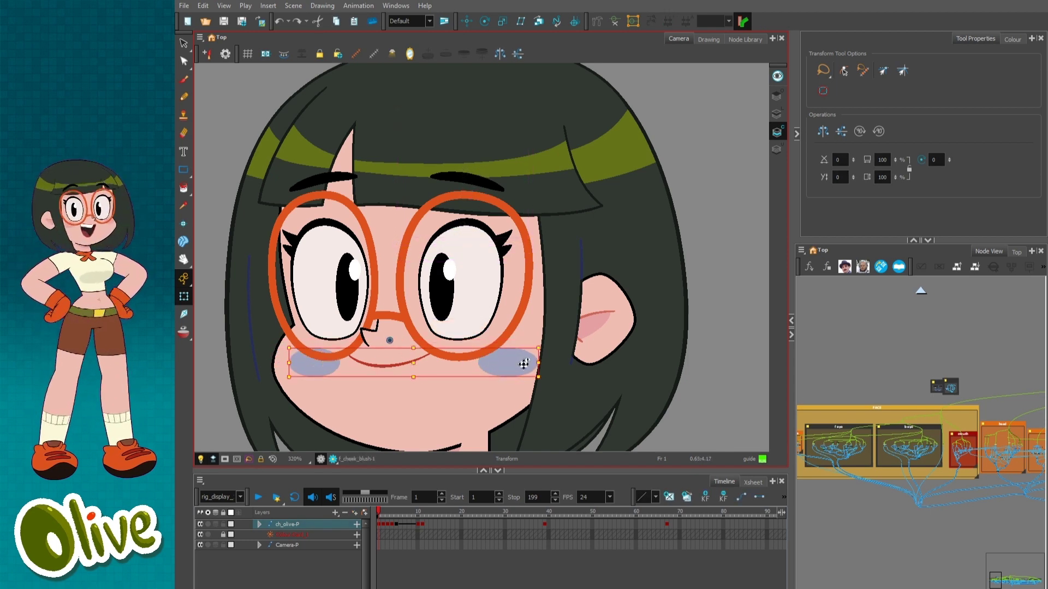
left_click(677, 357)
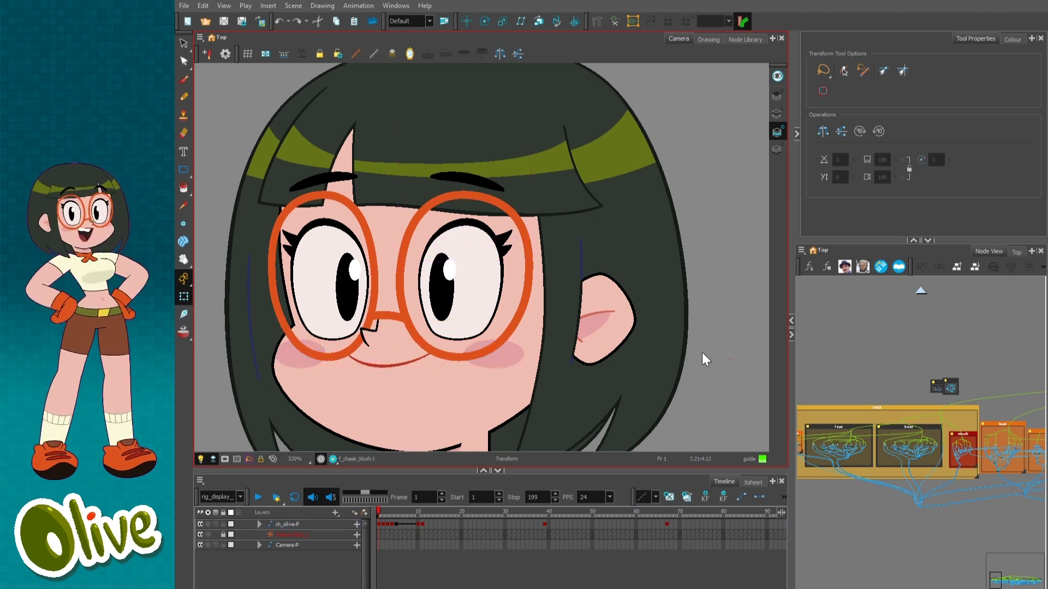
left_click(502, 358)
left_click(915, 527)
scroll(891, 532, "up", 5)
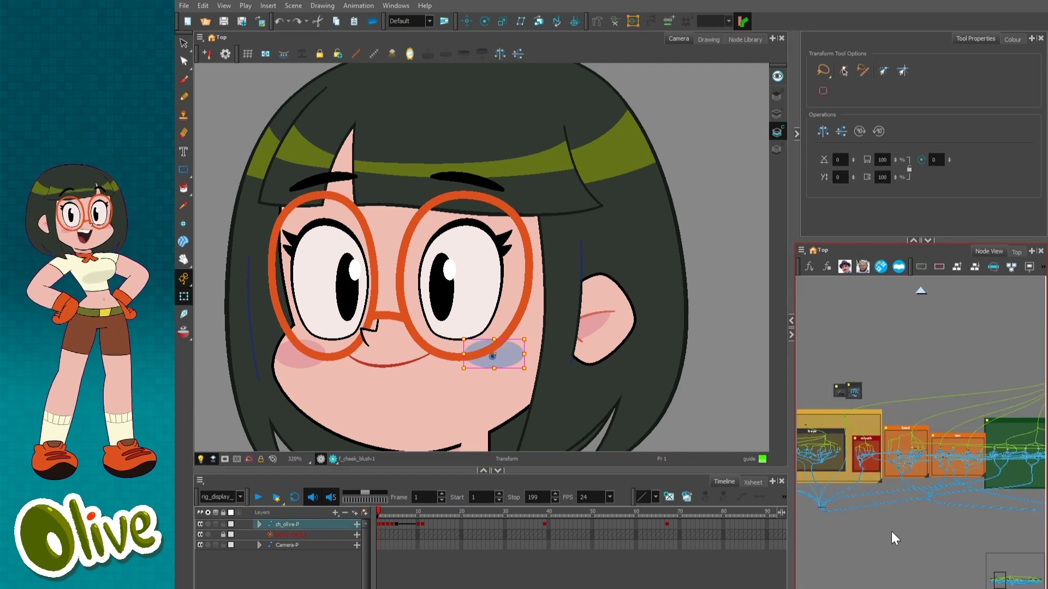
scroll(924, 483, "up", 4)
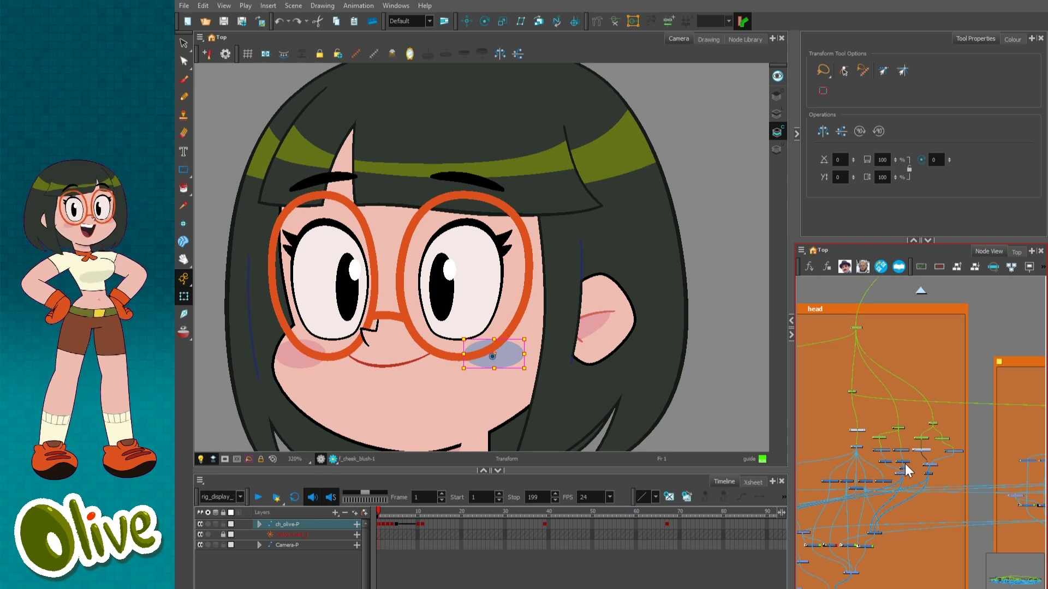
left_click(913, 459)
scroll(917, 453, "up", 5)
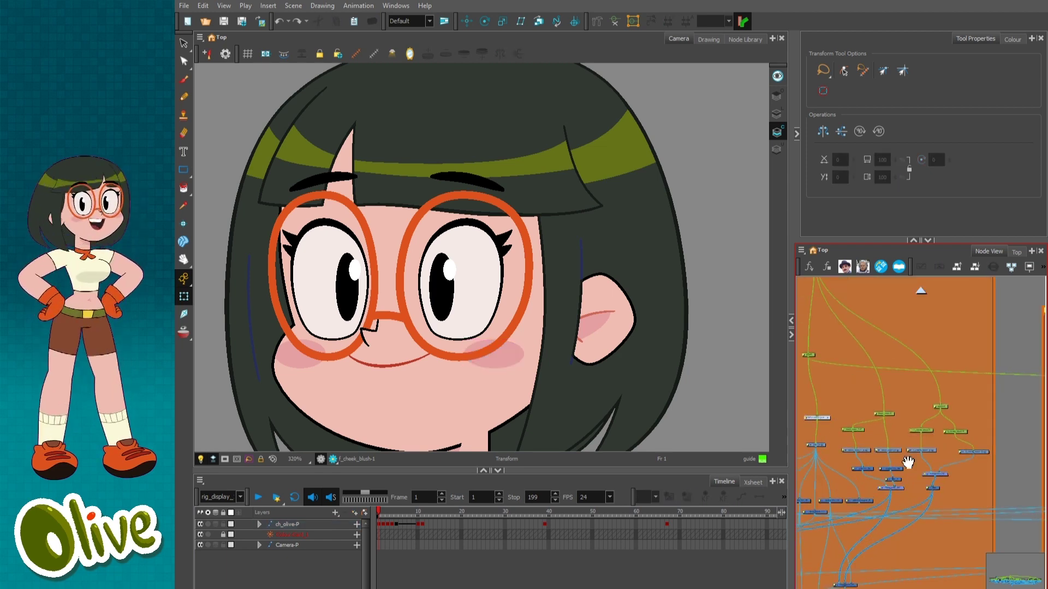
Compare the blush_main node with the near cheek blush by selecting each in turn.
left_click(884, 429)
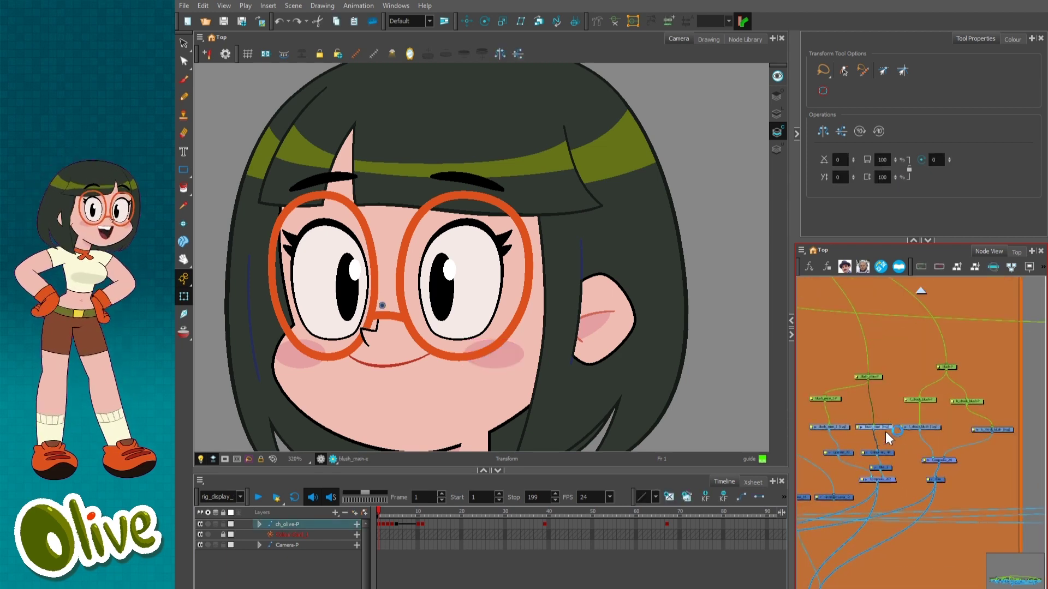
left_click(933, 427)
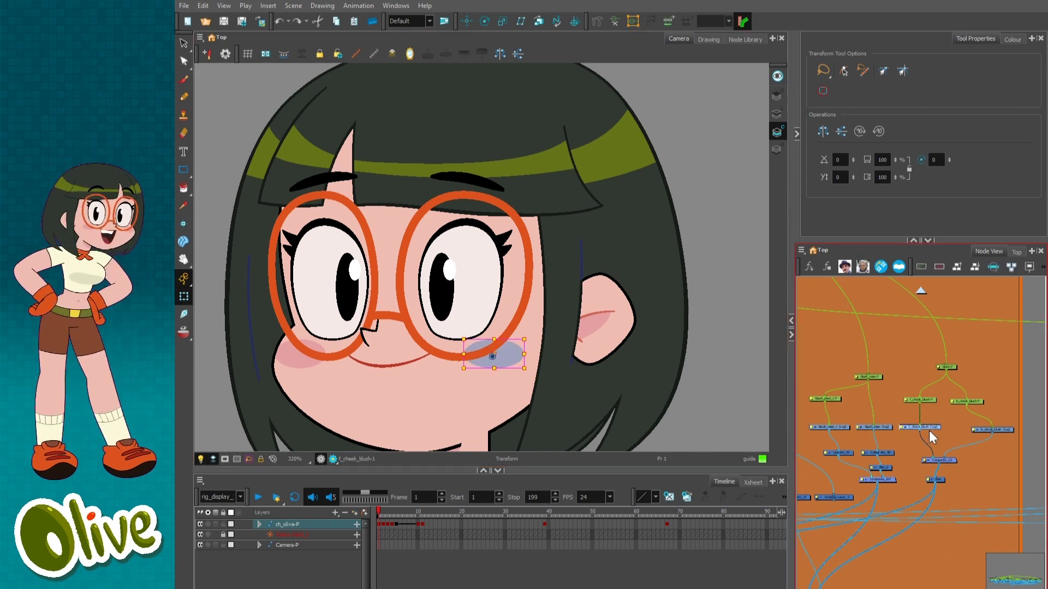
left_click_drag(887, 411, 872, 433)
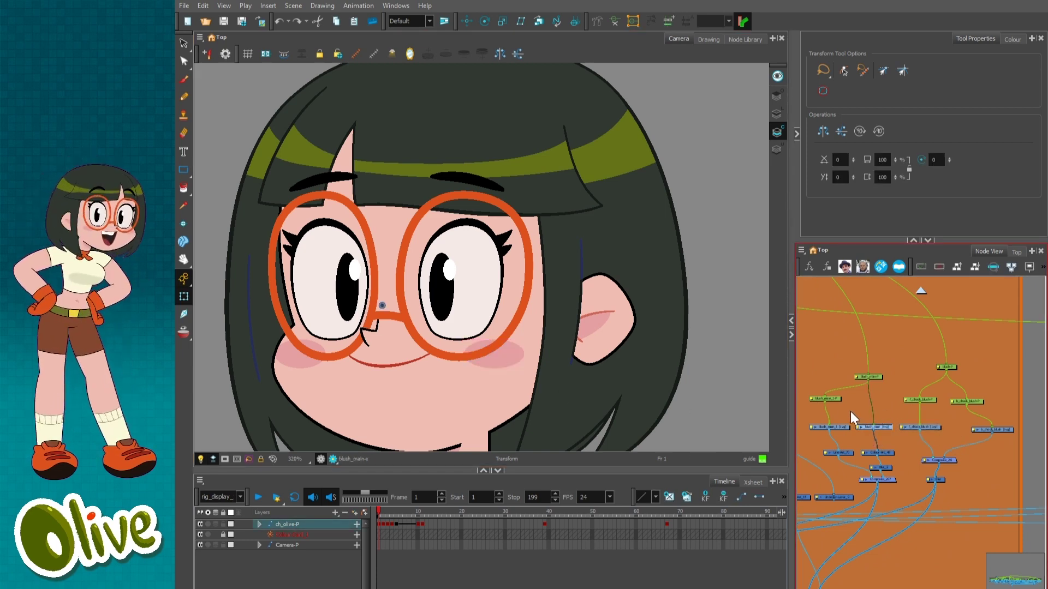
left_click(497, 354)
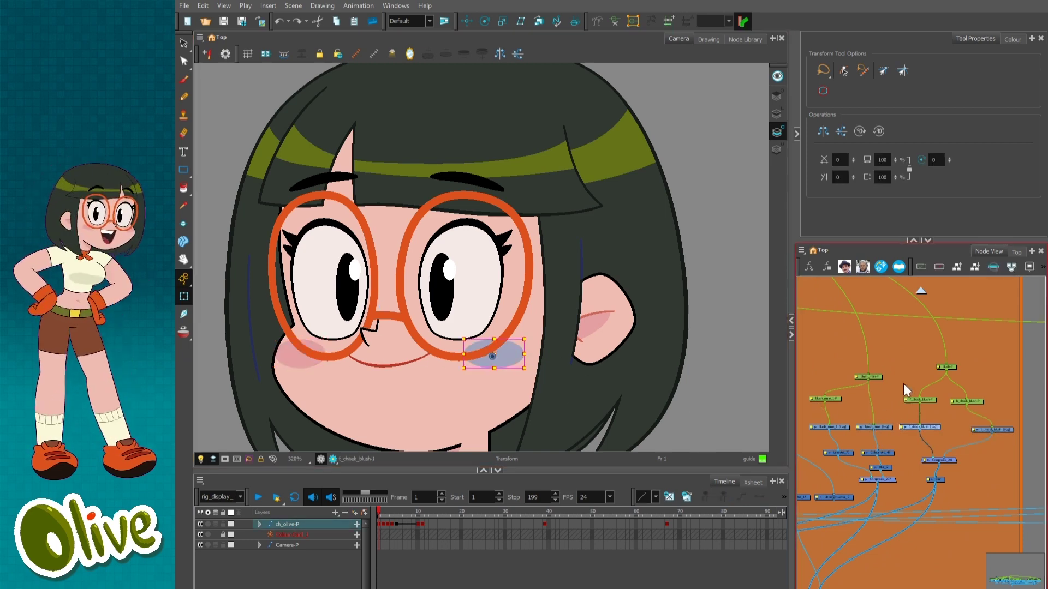
Select the blush_main drawing and set its drawing substitution to 1 to display the blush across the nose.
left_click(876, 428)
left_click(1011, 39)
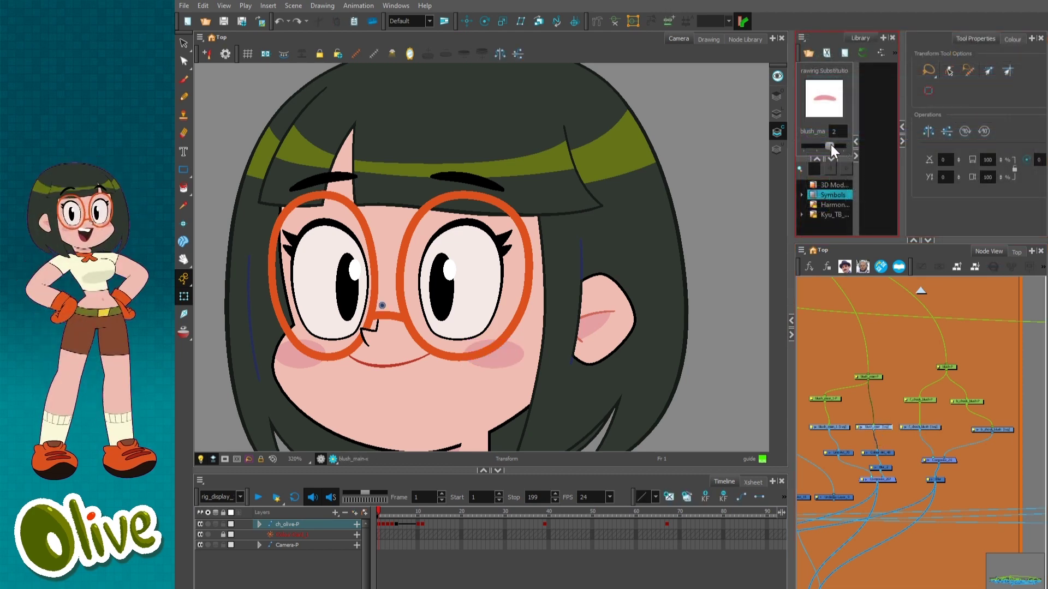
left_click(817, 145)
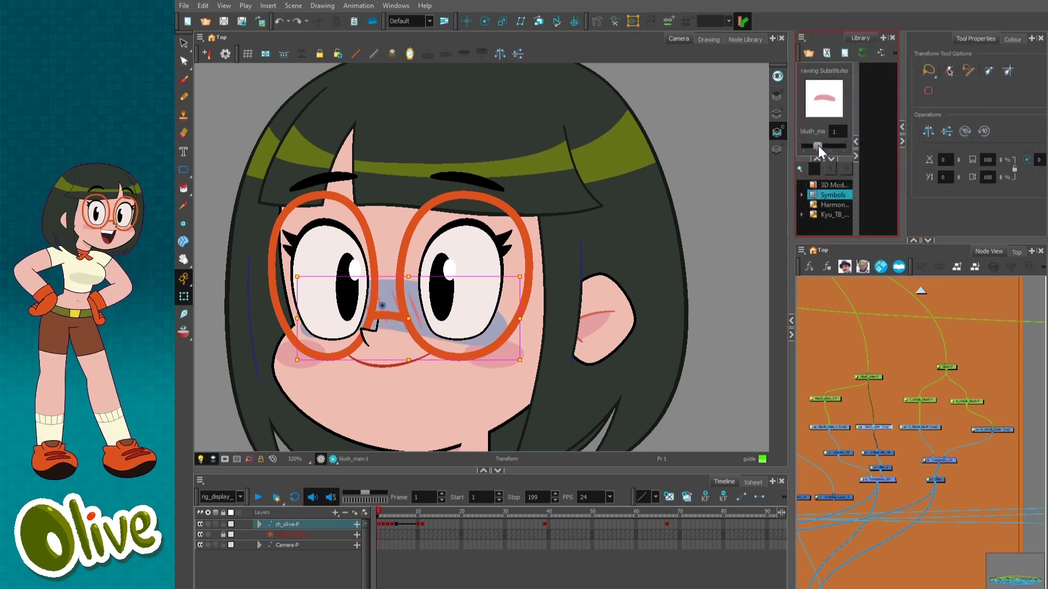
left_click(485, 332)
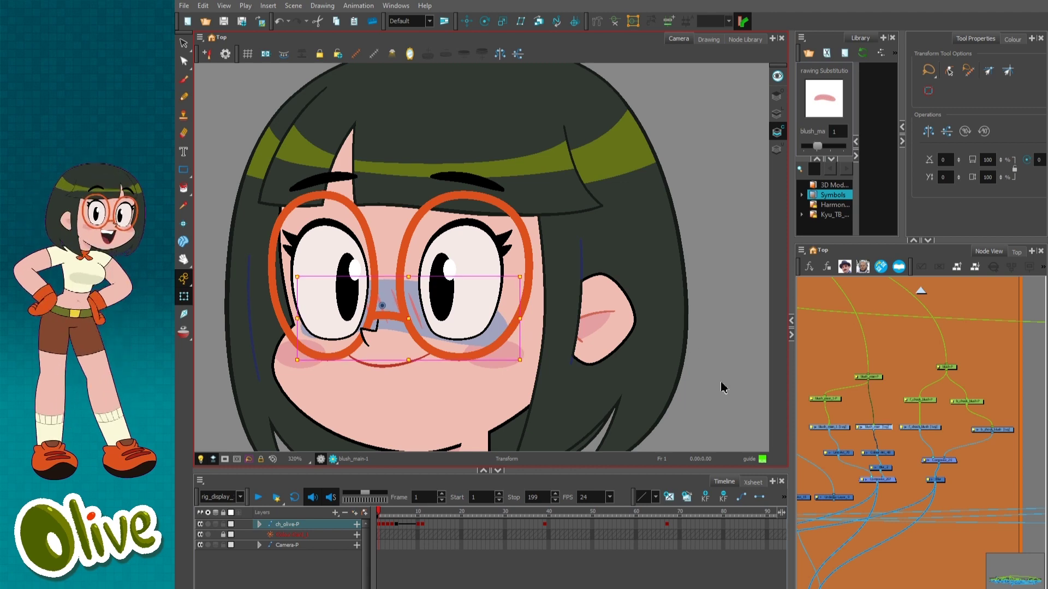
Enlarge the main blush so it spreads further over the nose and cheeks.
key("Escape")
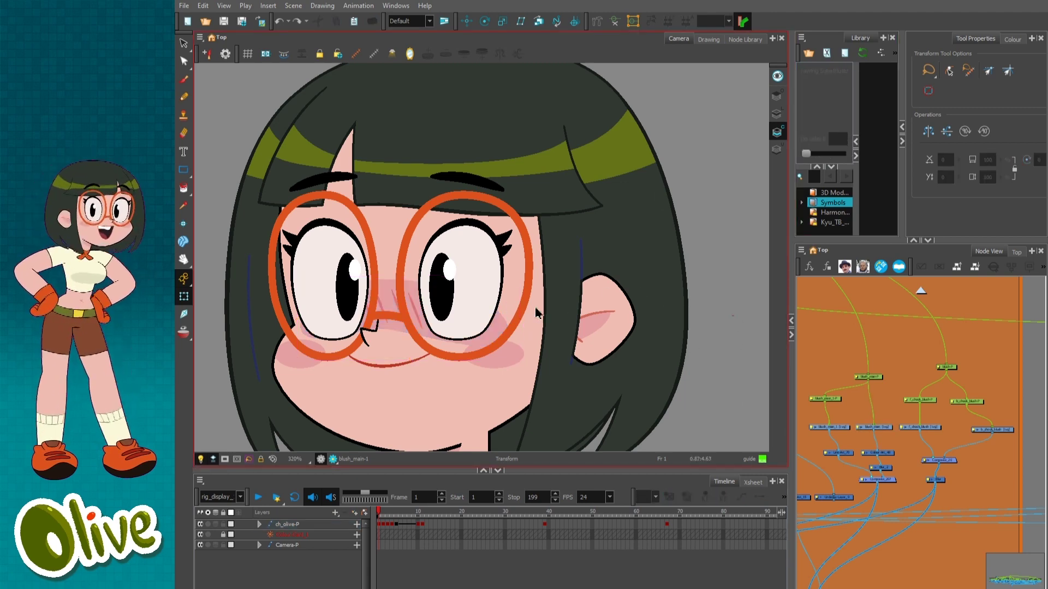
left_click(499, 327)
left_click_drag(498, 327, 540, 239)
key("ctrl+z")
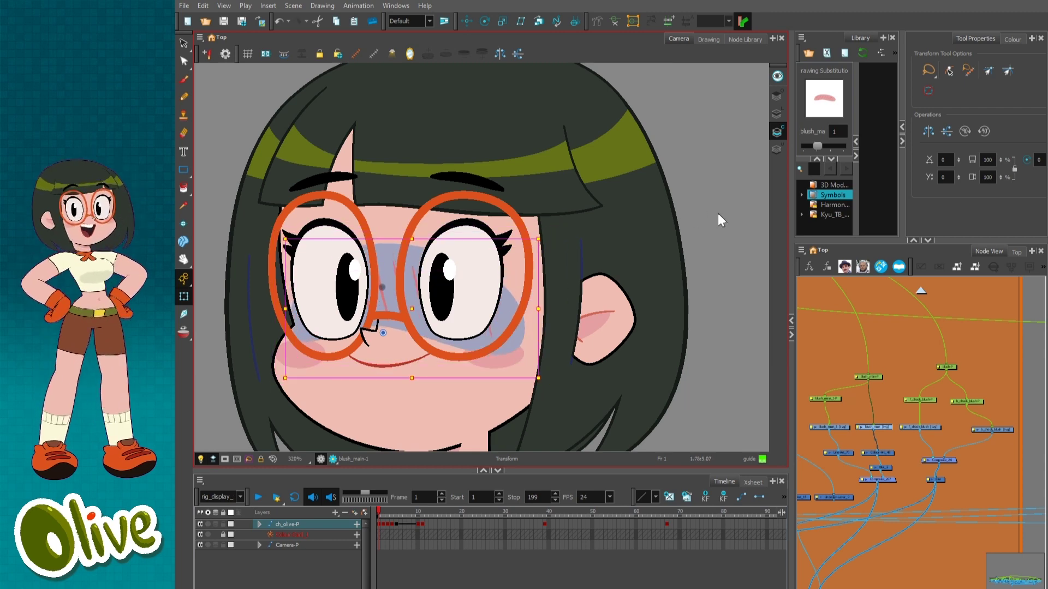
Preview the blushing face in render view and return to the OpenGL view.
left_click(718, 214)
left_click(334, 459)
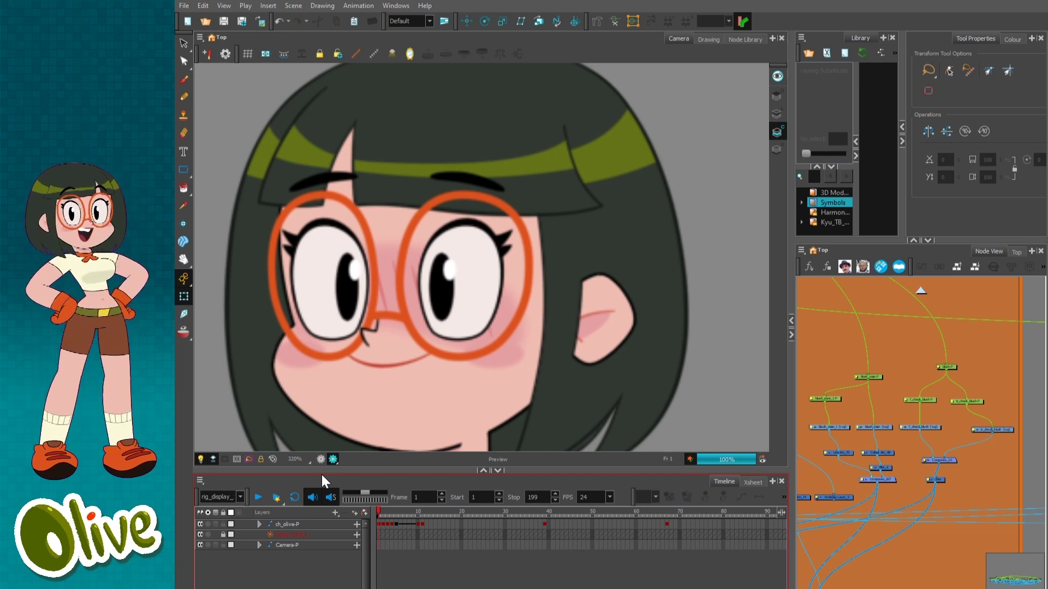
left_click(321, 459)
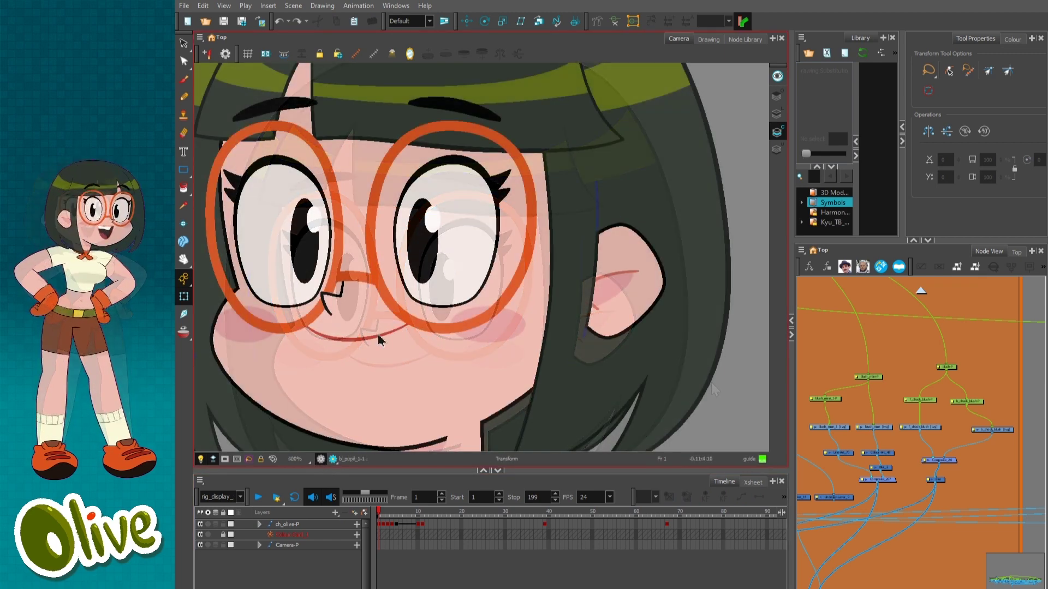
Select the mouth and cycle its drawing substitutions to the open mouth 1_qf_07.
left_click(383, 285)
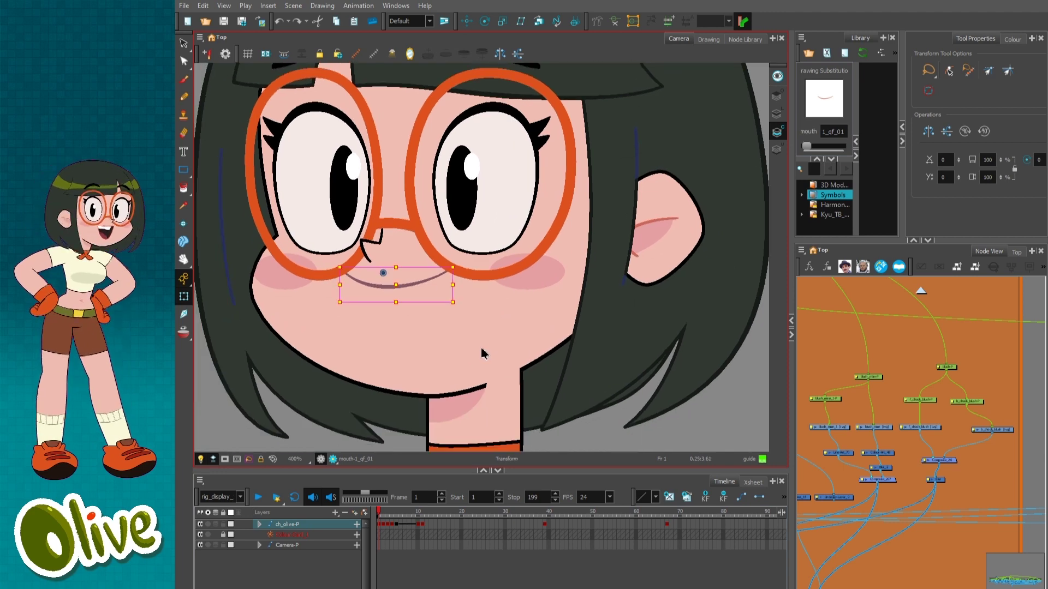
key("equal")
key("equal")
key("equal")
key("equal")
key("equal")
key("equal")
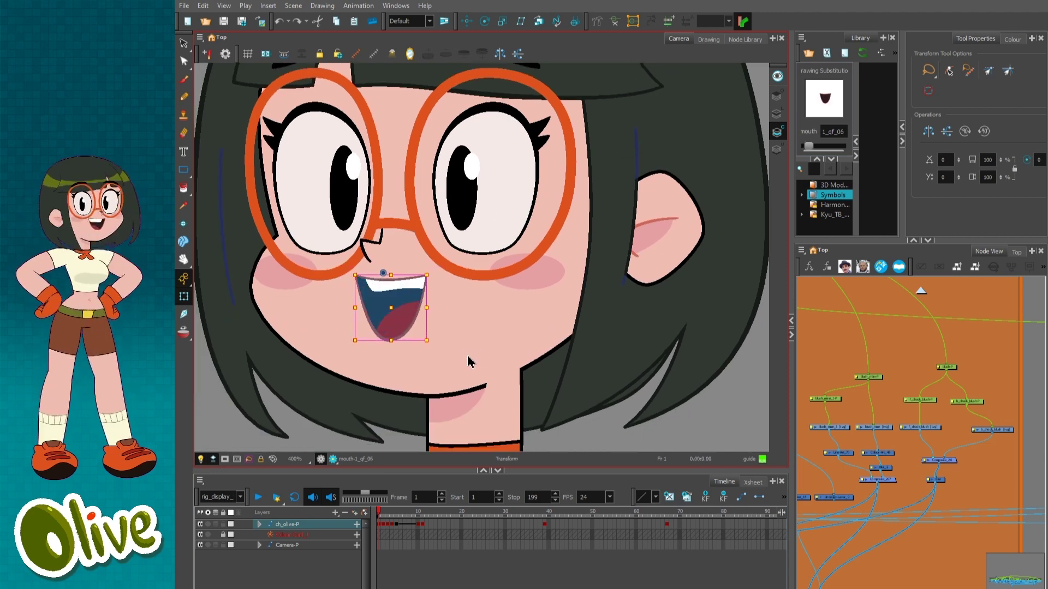
key("minus")
key("equal")
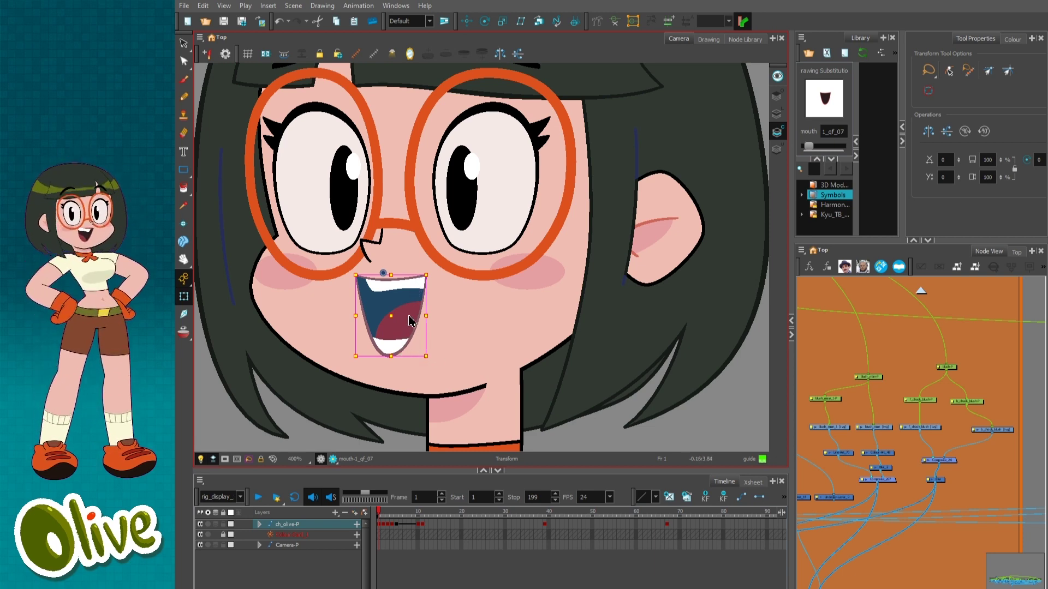
Flip the mouth drawing substitution back and forth between 1_qf_06, 1_qf_07 and their neighbours to compare the open mouth shapes.
mouse_move(424, 358)
left_mouse_down()
mouse_move(440, 376)
mouse_move(420, 368)
mouse_move(434, 394)
mouse_move(448, 359)
mouse_move(437, 374)
mouse_move(438, 352)
mouse_move(396, 347)
left_mouse_up()
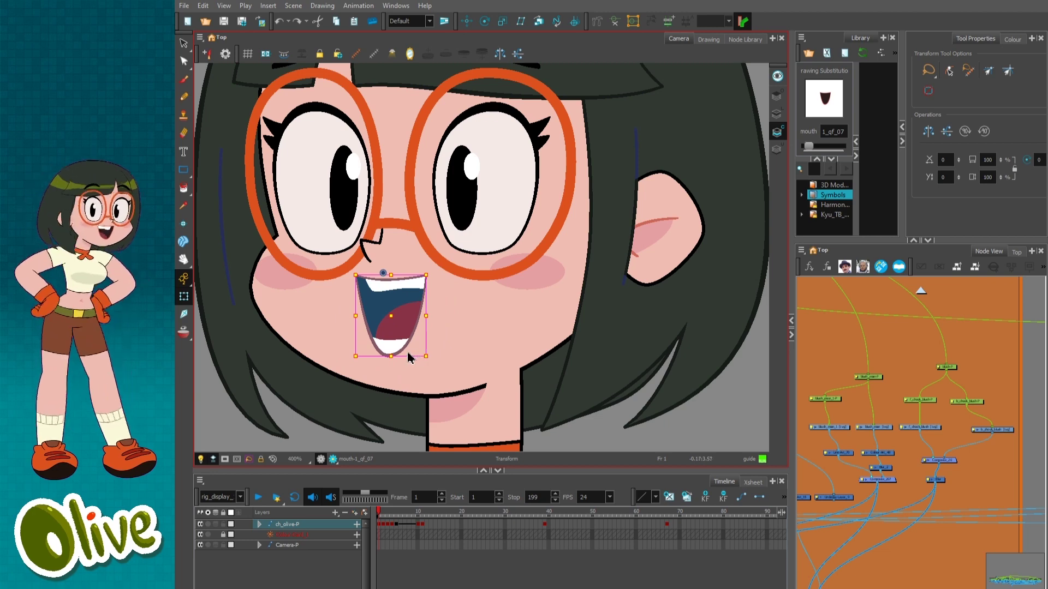
key("minus")
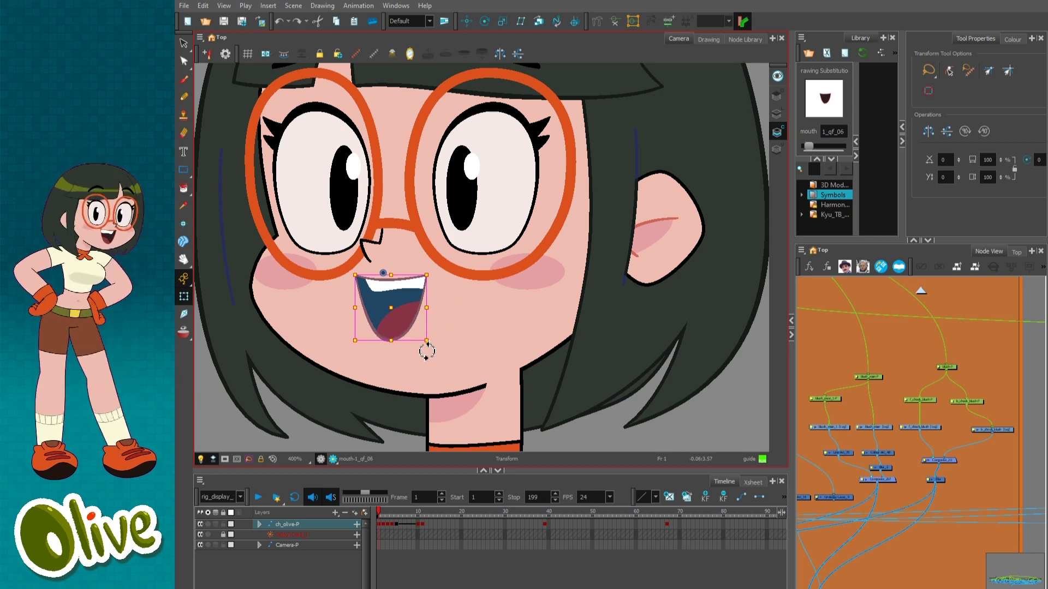
key("bracketright")
key("bracketright")
key("bracketleft")
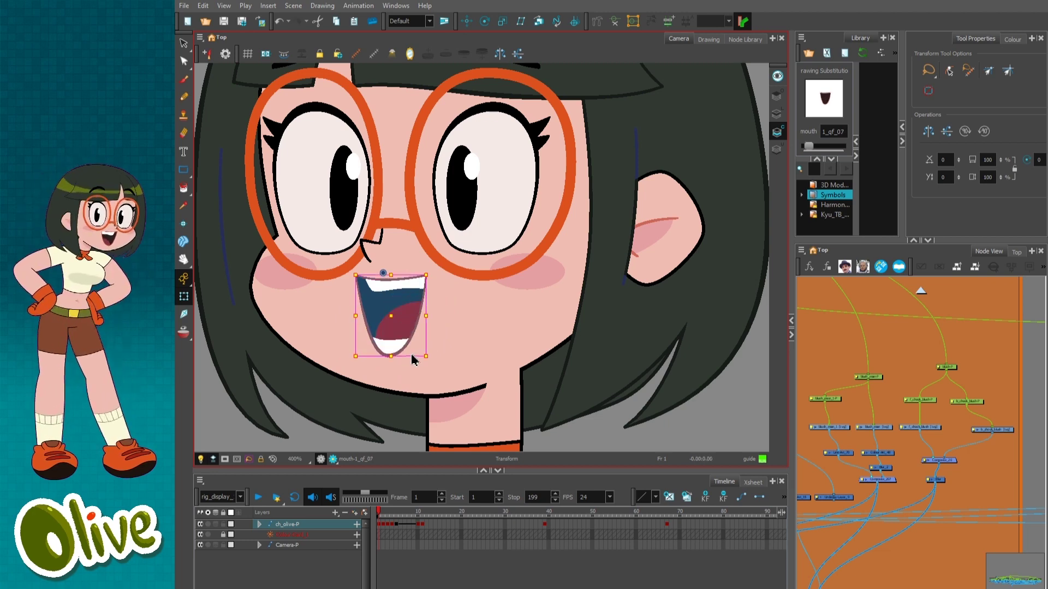
key("bracketleft")
key("bracketright")
key("bracketleft")
key("bracketright")
key("bracketright")
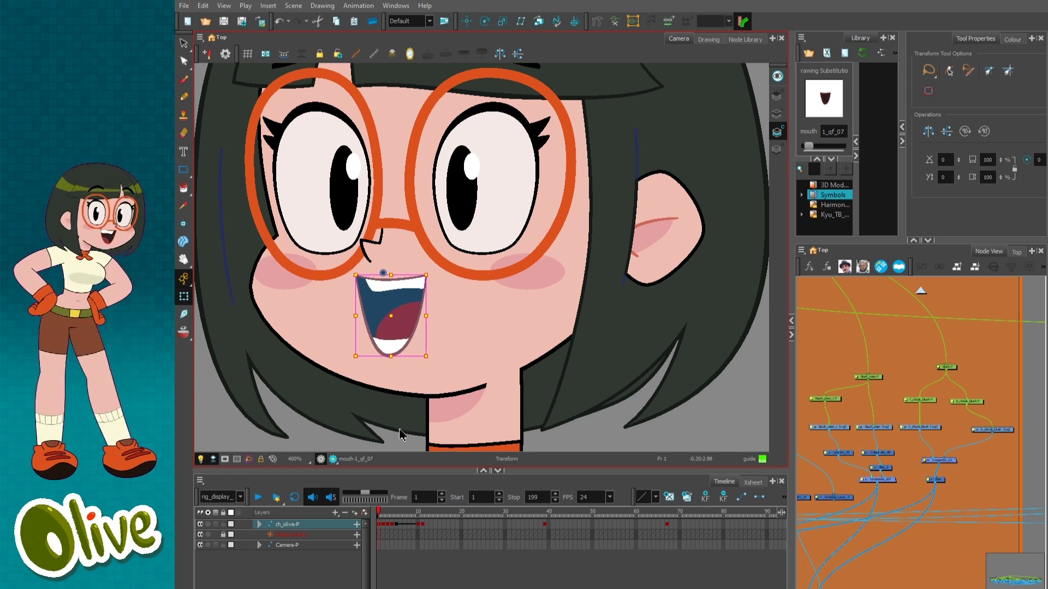
key("bracketleft")
key("bracketleft")
key("bracketleft")
Advance the mouth drawing substitution to the toothy mouth 1_qf_12 and clear the selection.
key("equal")
key("equal")
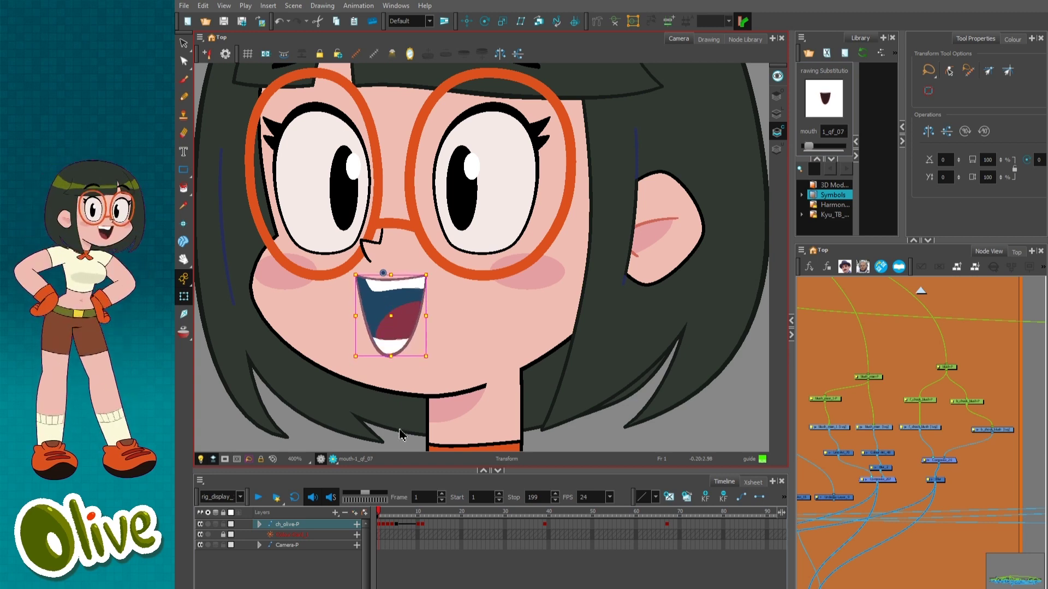
key("equal")
key("equal")
key("equal")
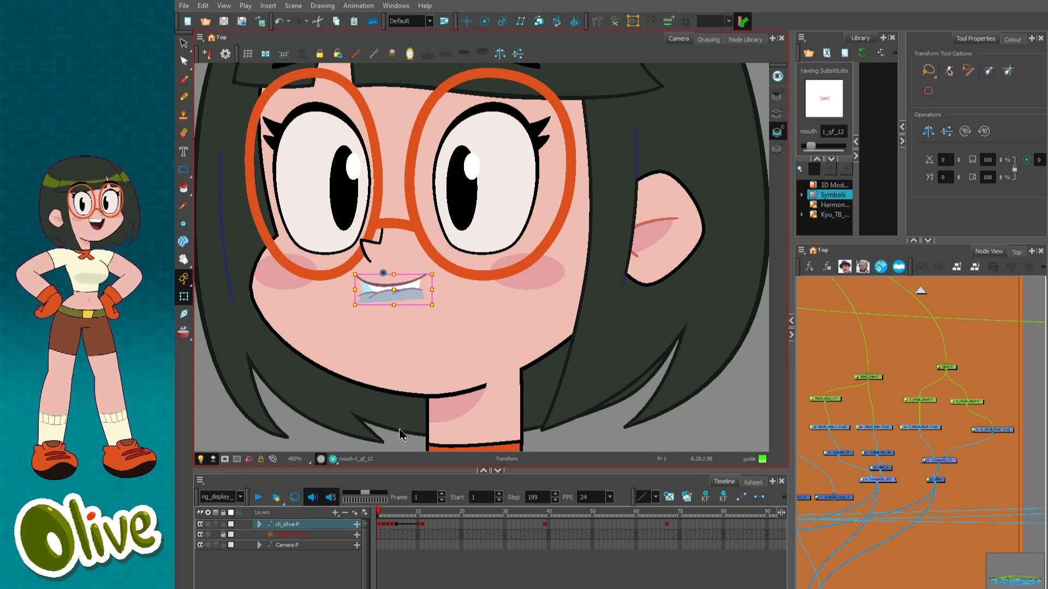
left_click(616, 429)
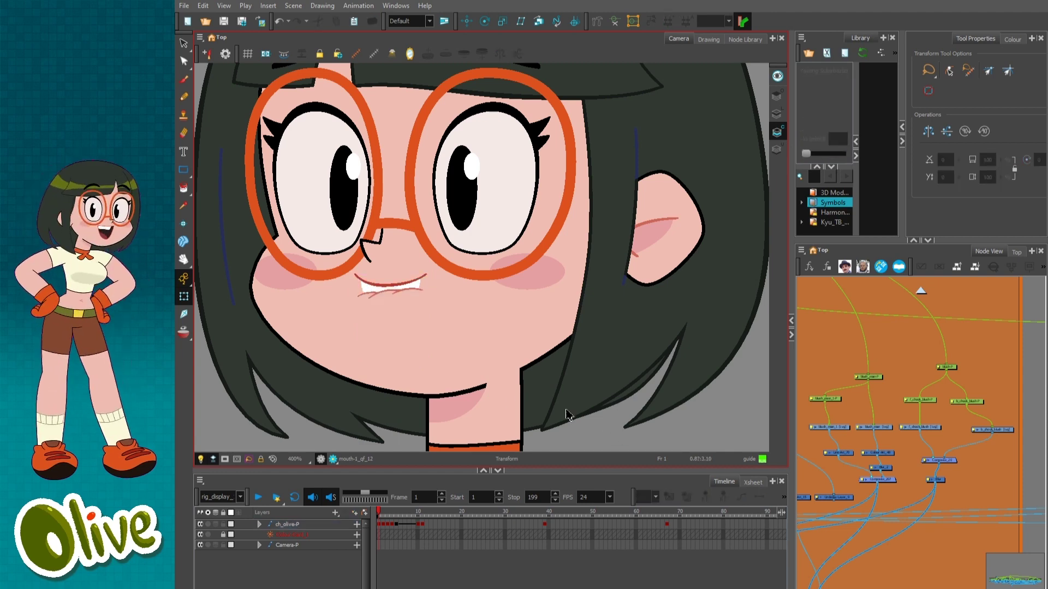
Reselect the mouth and switch its drawing substitution to the frown 1_qf_13.
left_click(400, 290)
key("bracketright")
key("bracketleft")
key("bracketright")
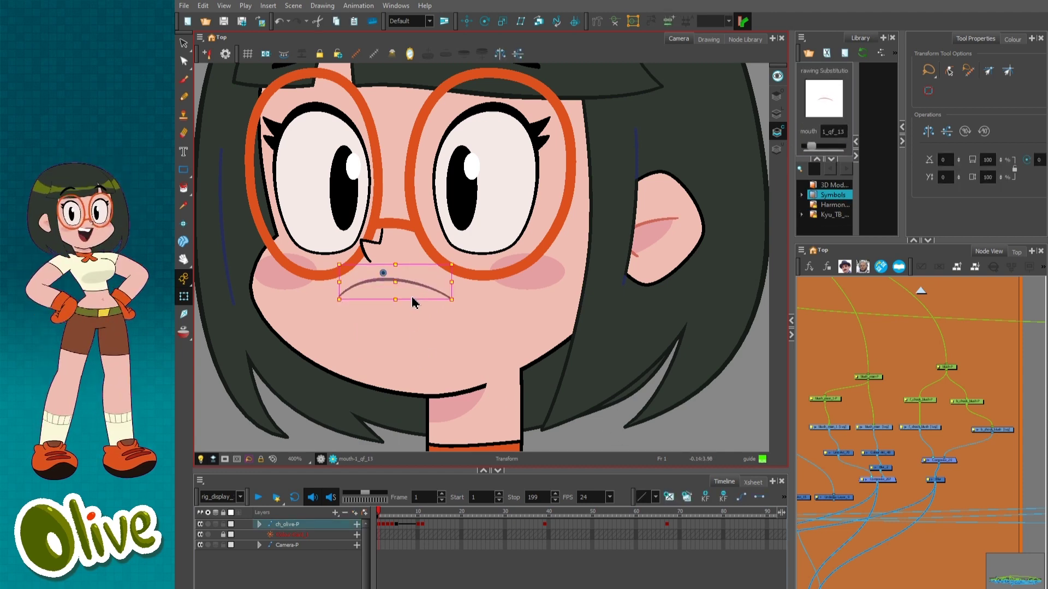
Cycle the mouth back to the open drawing 1_qf_06 and flip through the neighbouring mouth drawings.
key("bracketleft")
key("bracketleft")
key("minus")
key("minus")
key("minus")
key("minus")
key("minus")
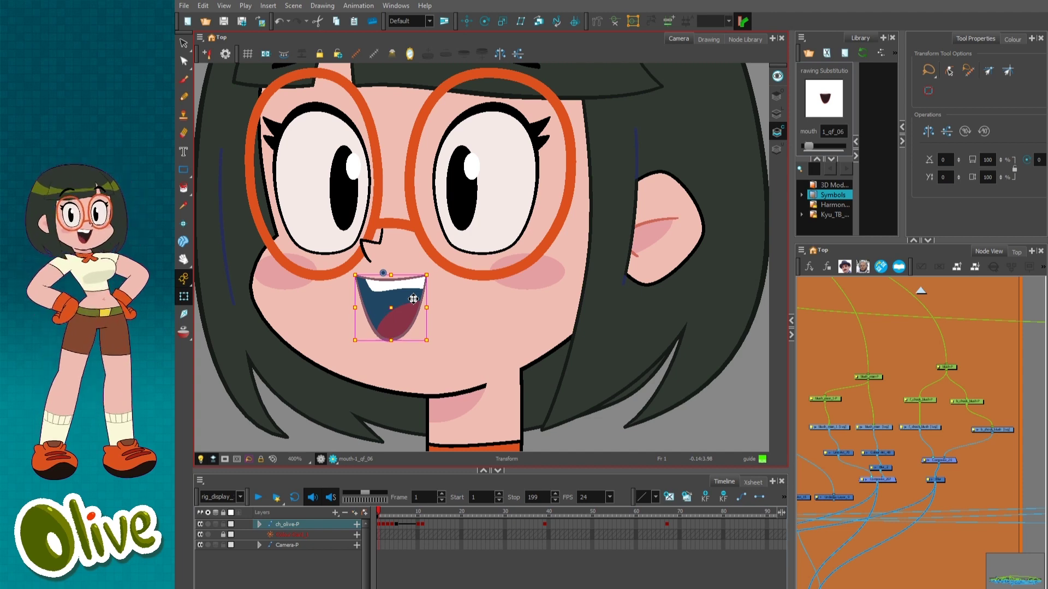
key("bracketright")
key("bracketleft")
key("bracketleft")
key("bracketleft")
key("bracketright")
key("bracketright")
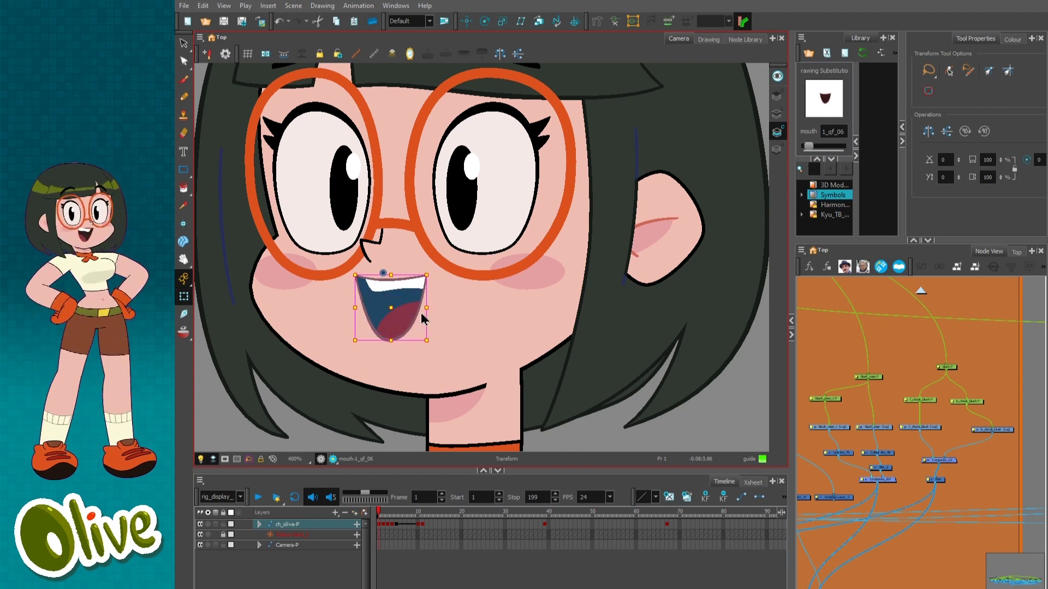
Set the mouth drawing to 1_qf_05 and scale the mouth slightly wider and flatter.
key("plus")
key("minus")
key("minus")
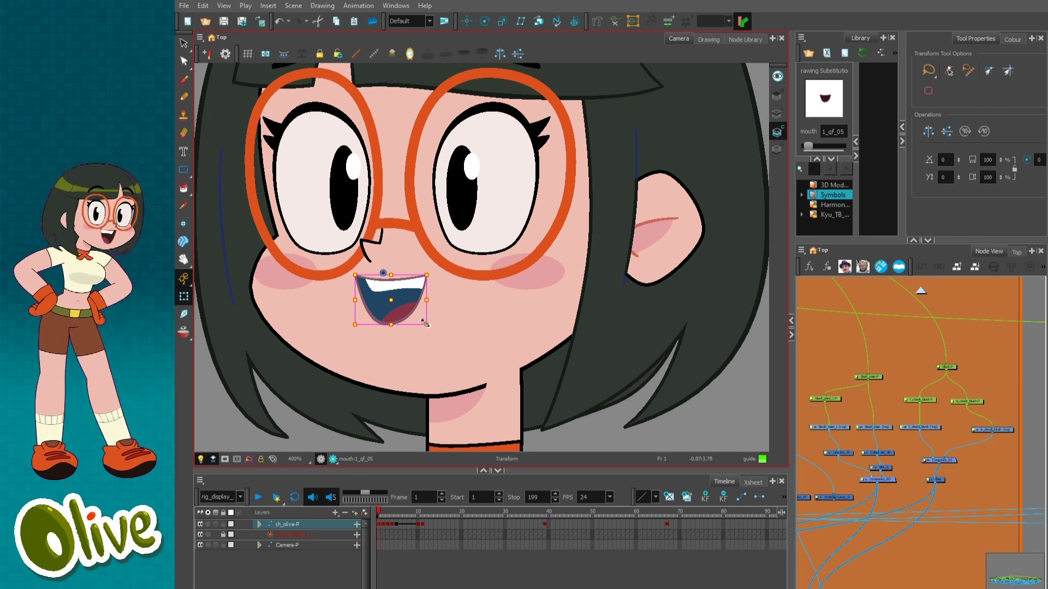
left_click_drag(426, 324, 435, 312)
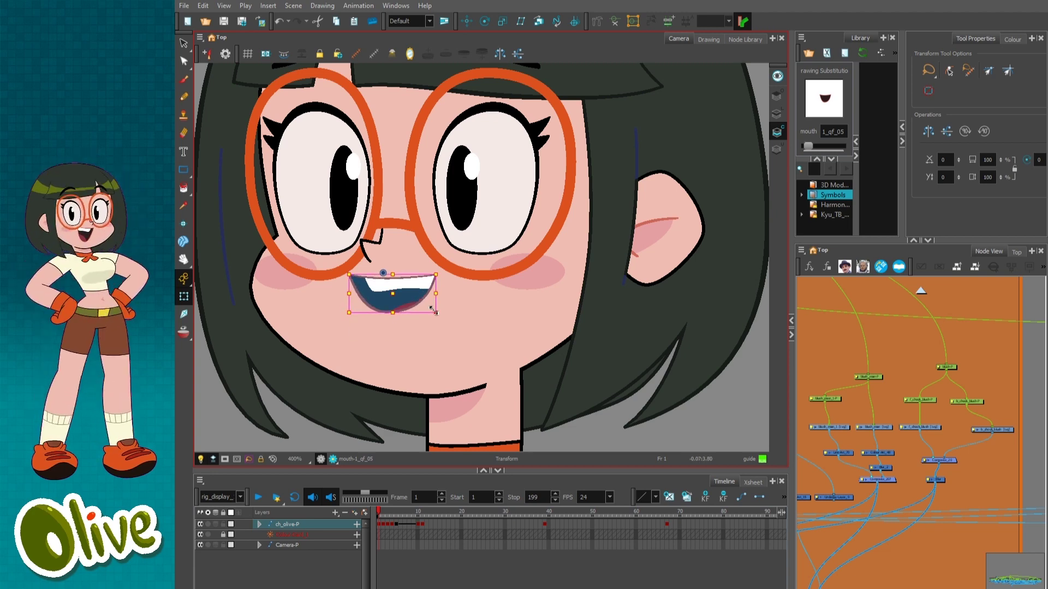
Locate the teeth nodes from the upper teeth, raise the lower teeth into the mouth and set their drawing substitution to 2.
left_click(423, 284)
key("o")
scroll(946, 478, "up", 2)
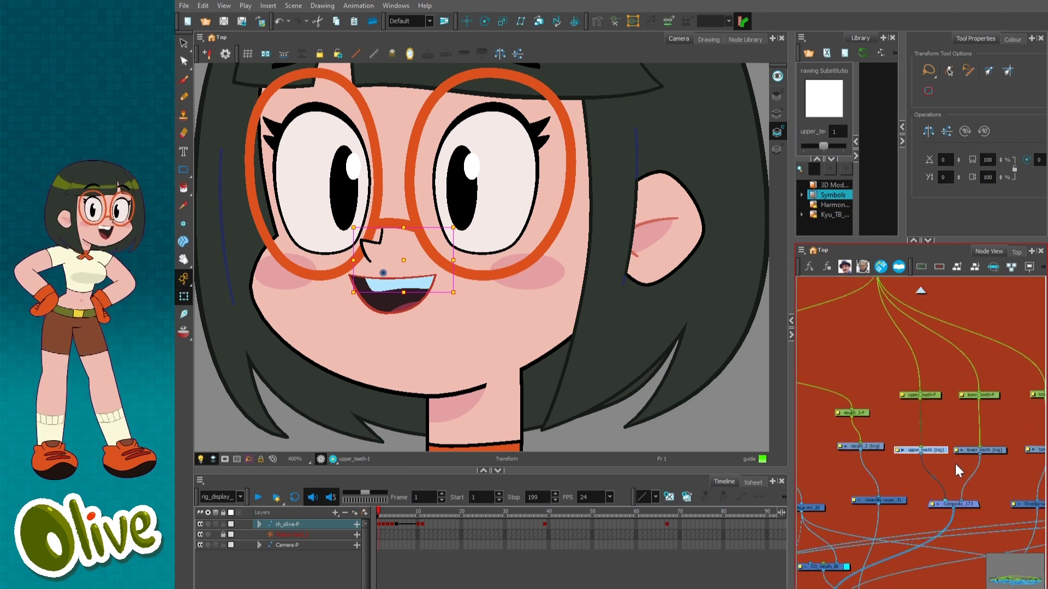
left_click(977, 450)
left_click_drag(409, 372, 419, 311)
left_click_drag(817, 146, 830, 146)
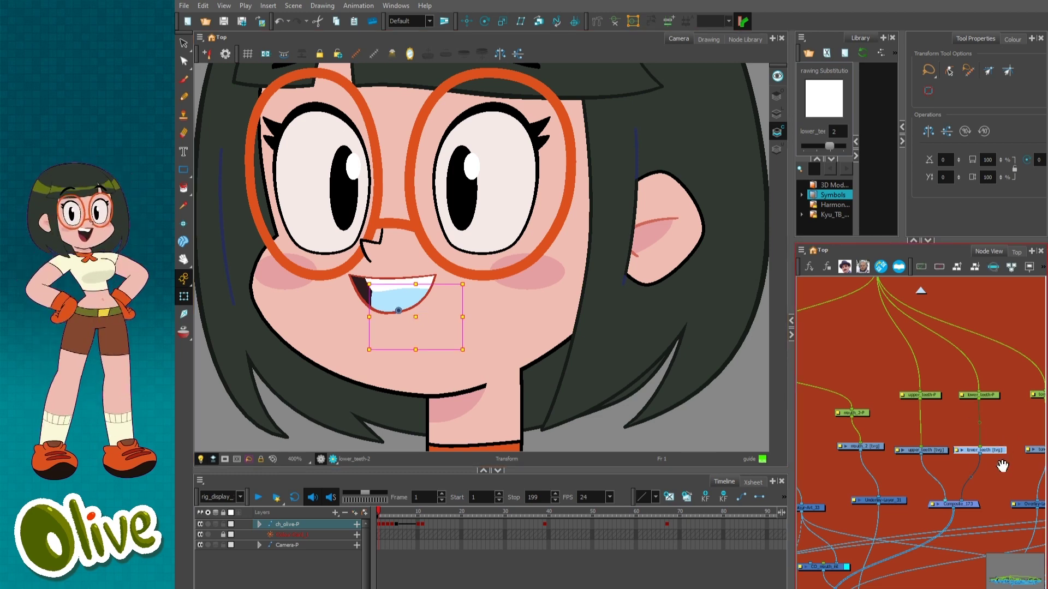
Select the tongue node, set its drawing substitution to 3 and position the tongue inside the mouth.
left_click_drag(1002, 467, 924, 471)
left_click(962, 453)
left_click(831, 159)
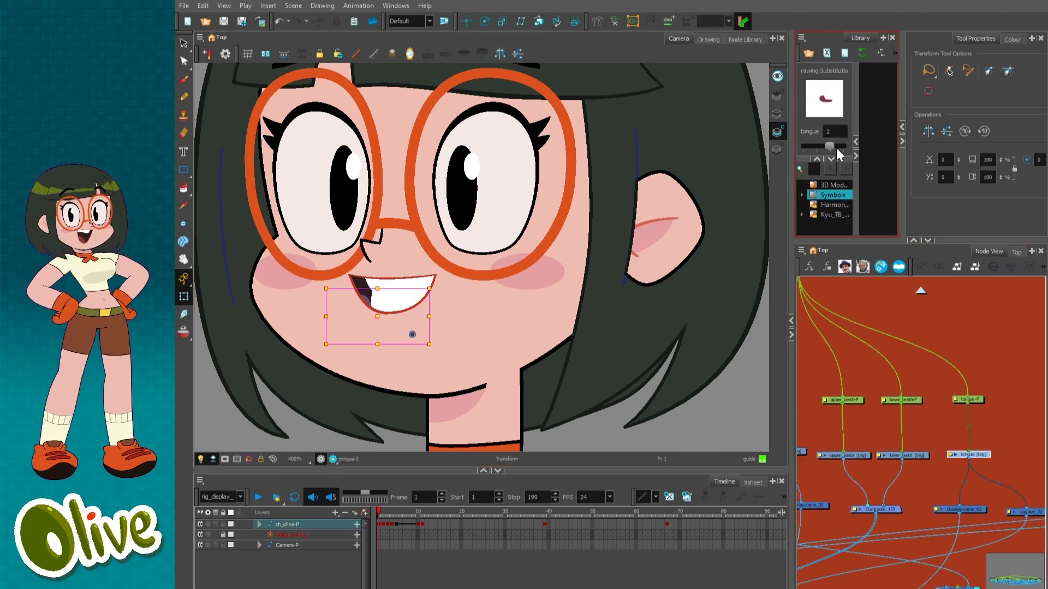
left_click(831, 159)
left_click_drag(413, 329, 410, 295)
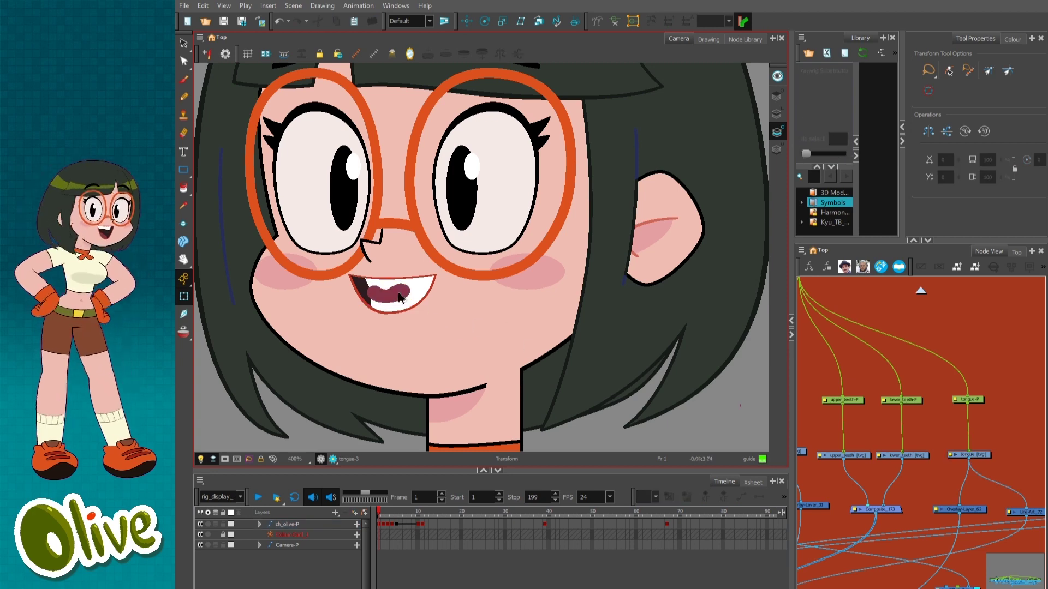
left_click(565, 435)
left_click(402, 297)
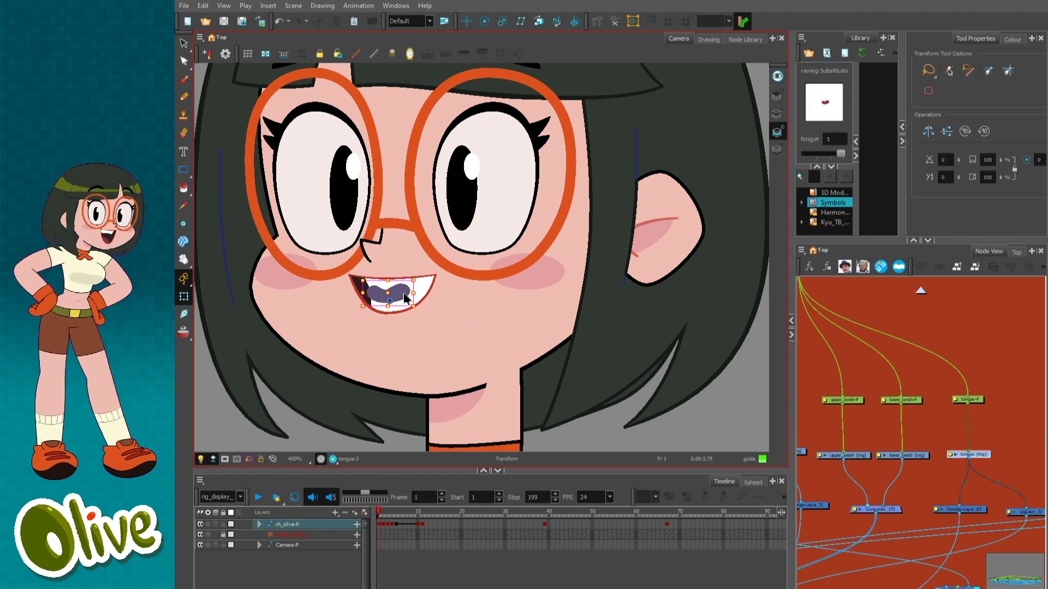
mouse_move(403, 299)
left_mouse_down()
mouse_move(371, 290)
mouse_move(409, 300)
left_mouse_up()
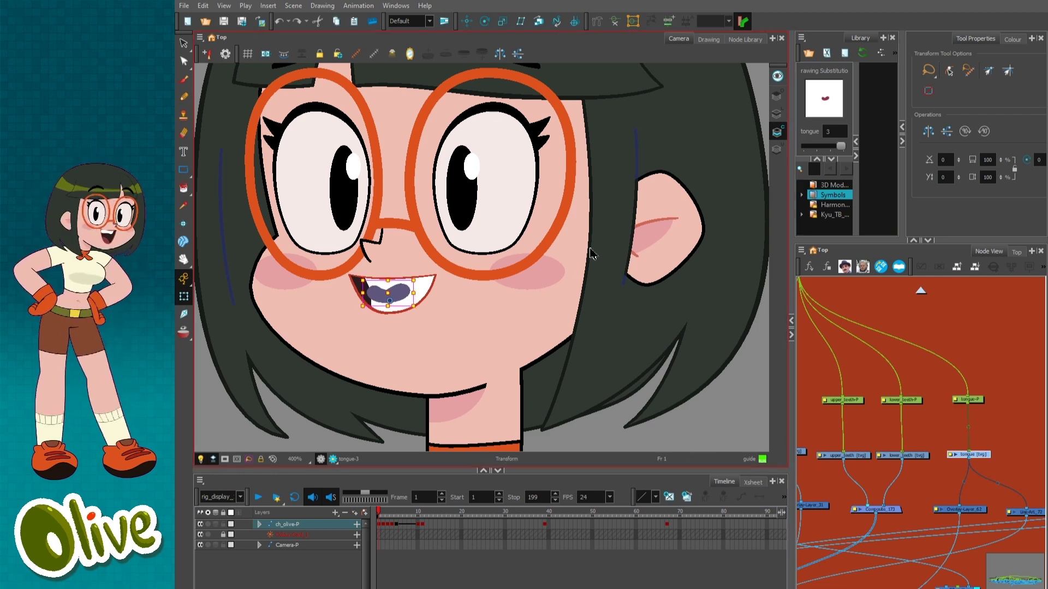
Try tongue drawing 2, adjust the lower and upper teeth to open up the mouth, and return the tongue to drawing 3.
key("minus")
key("minus")
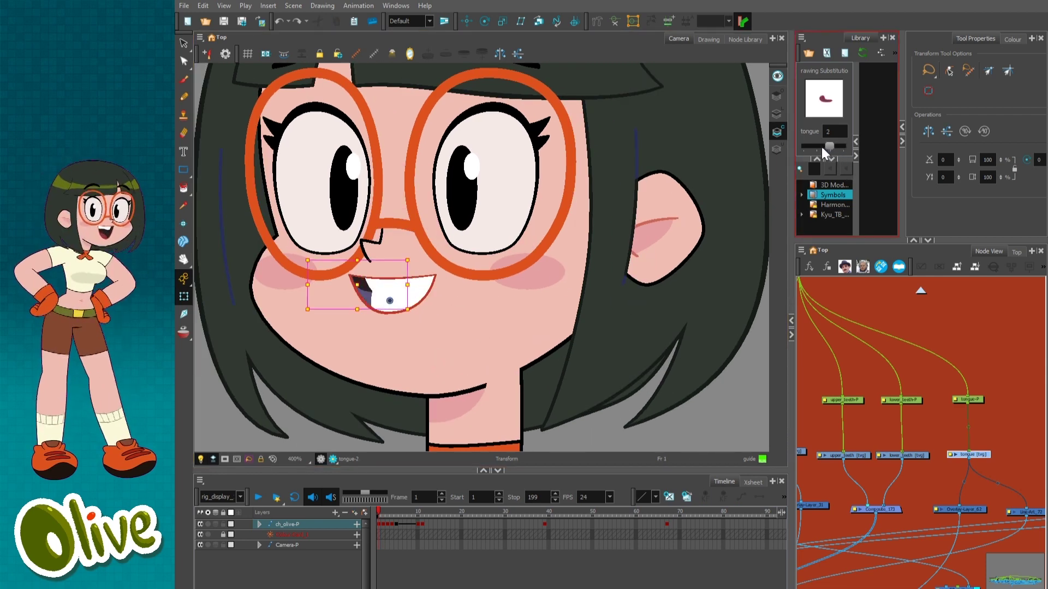
left_click(710, 385)
mouse_move(407, 300)
left_mouse_down()
mouse_move(409, 349)
mouse_move(407, 318)
left_mouse_up()
left_click(426, 284)
mouse_move(426, 283)
left_mouse_down()
mouse_move(417, 295)
mouse_move(427, 268)
mouse_move(419, 291)
left_mouse_up()
key("equal")
key("equal")
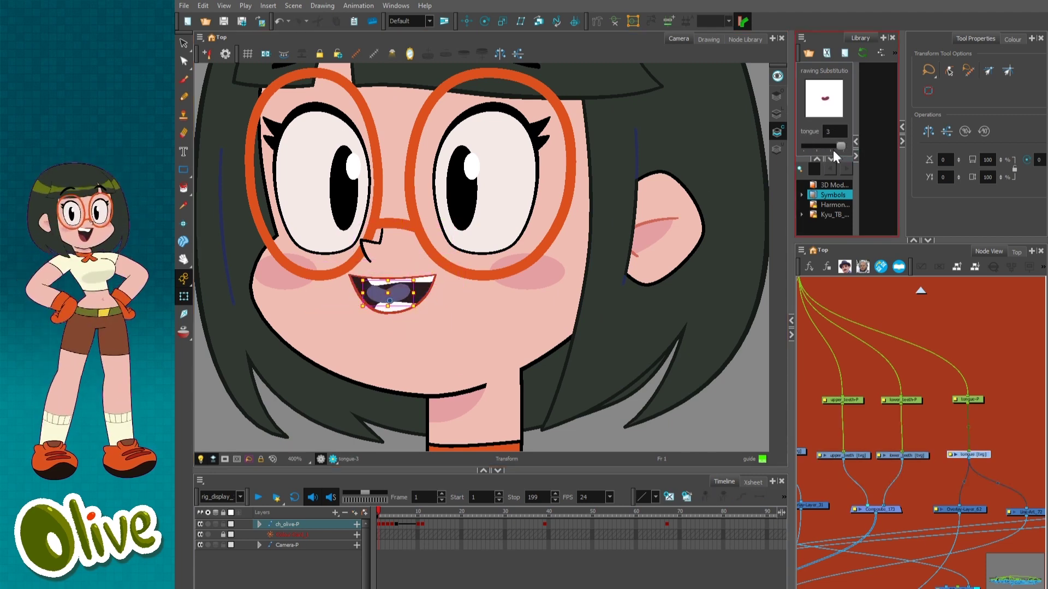
Select the lower teeth and nudge them, and fine-tune the upper teeth along the upper lip.
key("2")
key("equal")
left_click(364, 338)
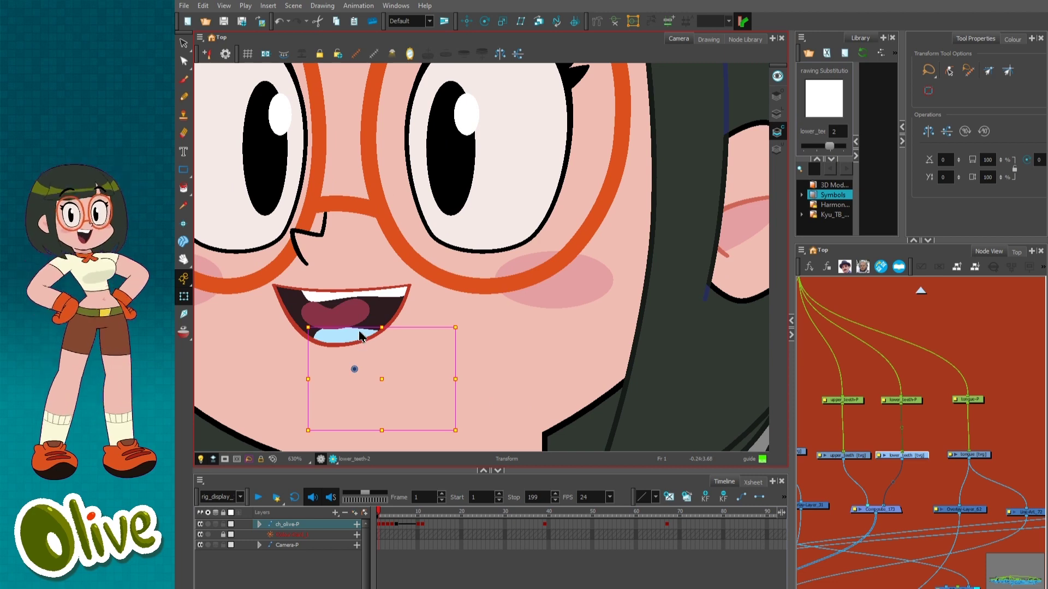
key("minus")
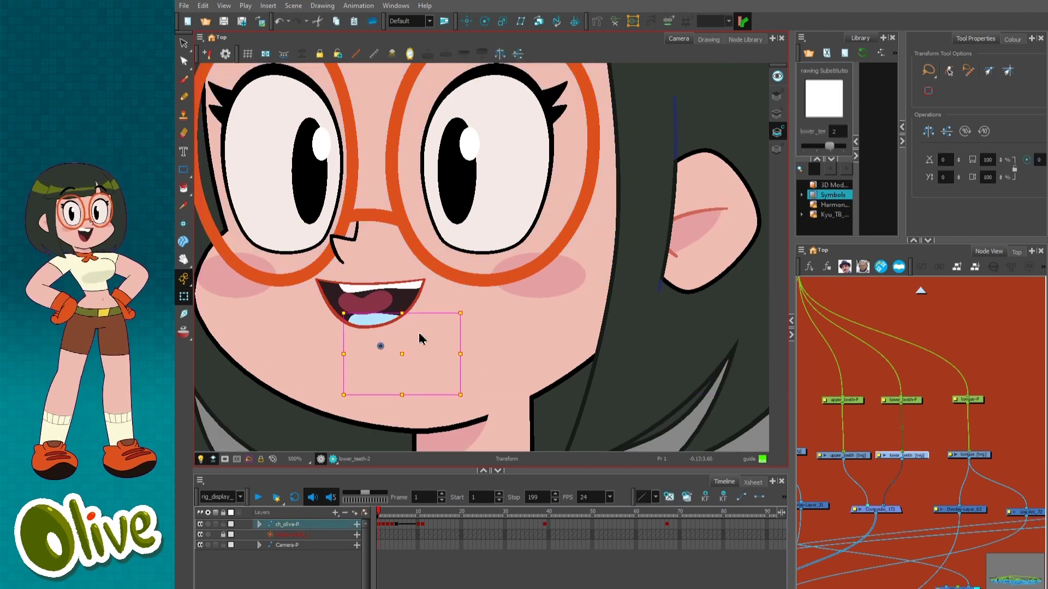
left_click_drag(404, 352, 400, 340)
left_click(409, 287)
mouse_move(411, 288)
left_mouse_down()
mouse_move(416, 308)
mouse_move(407, 287)
left_mouse_up()
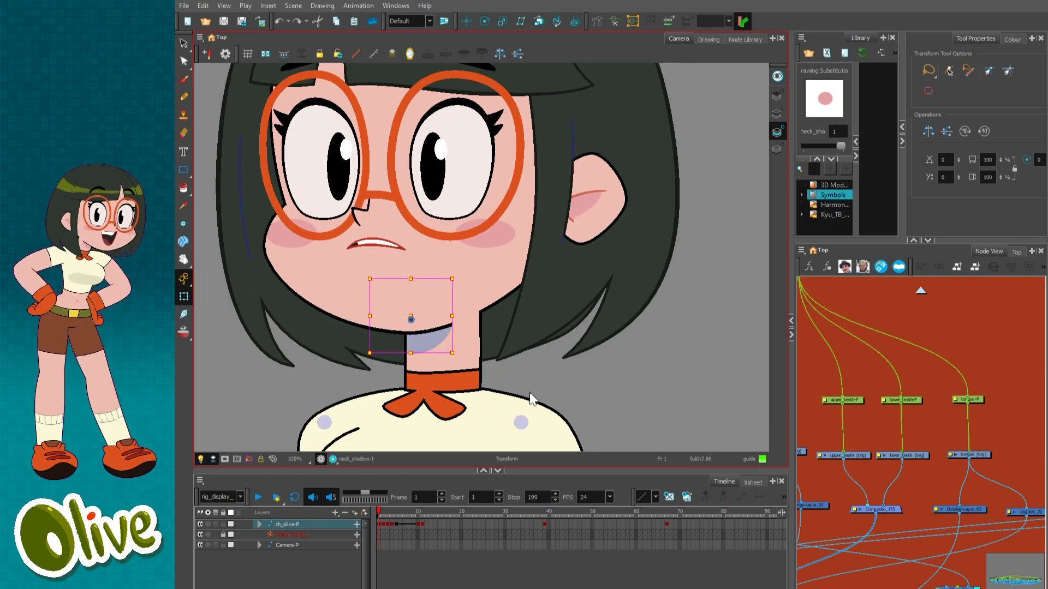
Select the neck shadow, shift it sideways toward the ear side beneath the jaw and clear the selection.
key("Escape")
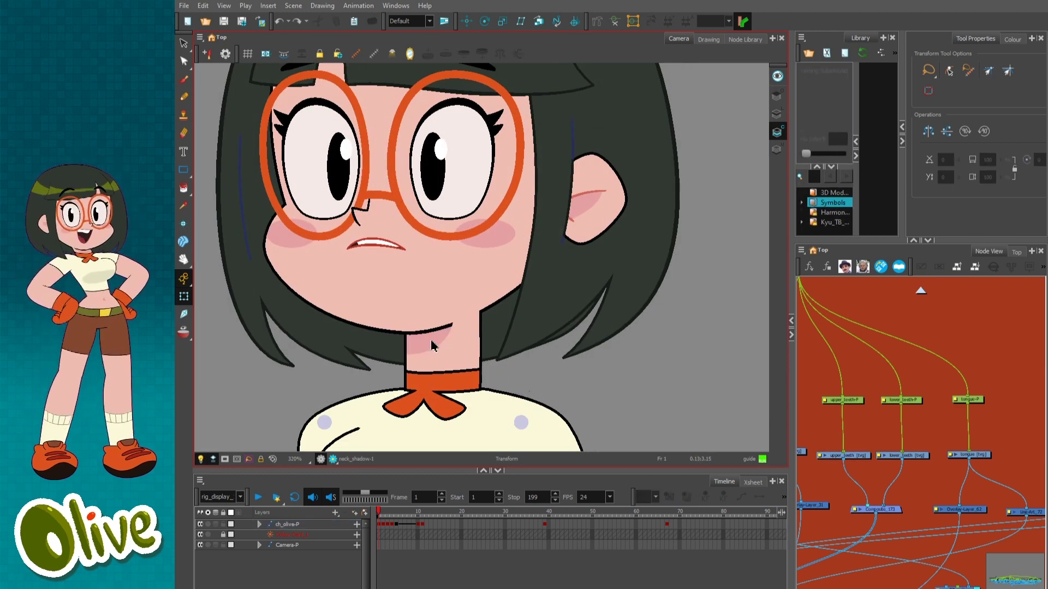
left_click(431, 342)
scroll(436, 342, "up", 1)
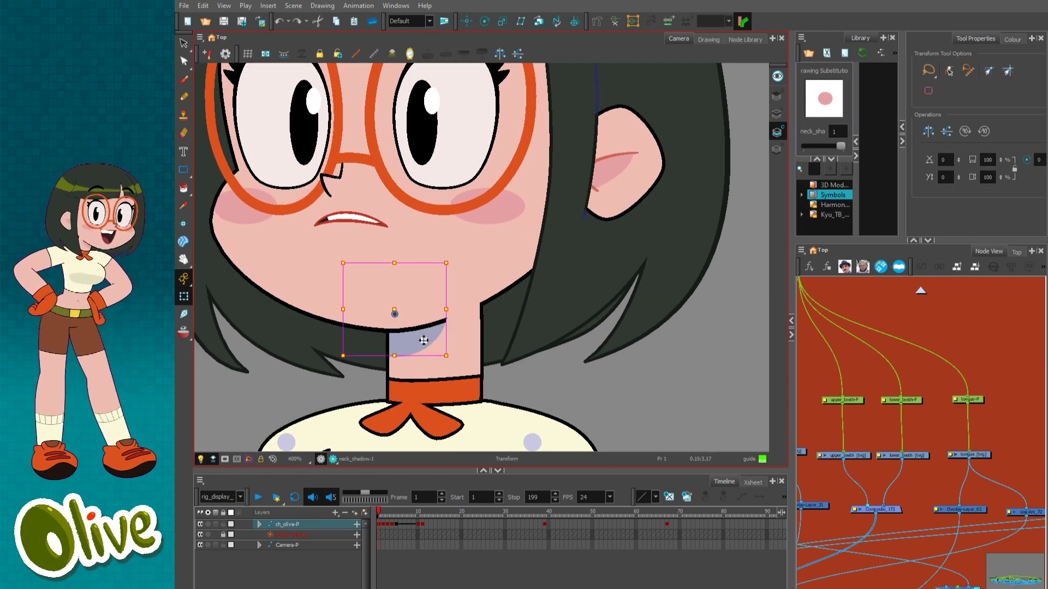
mouse_move(424, 340)
left_mouse_down()
mouse_move(466, 331)
mouse_move(451, 342)
left_mouse_up()
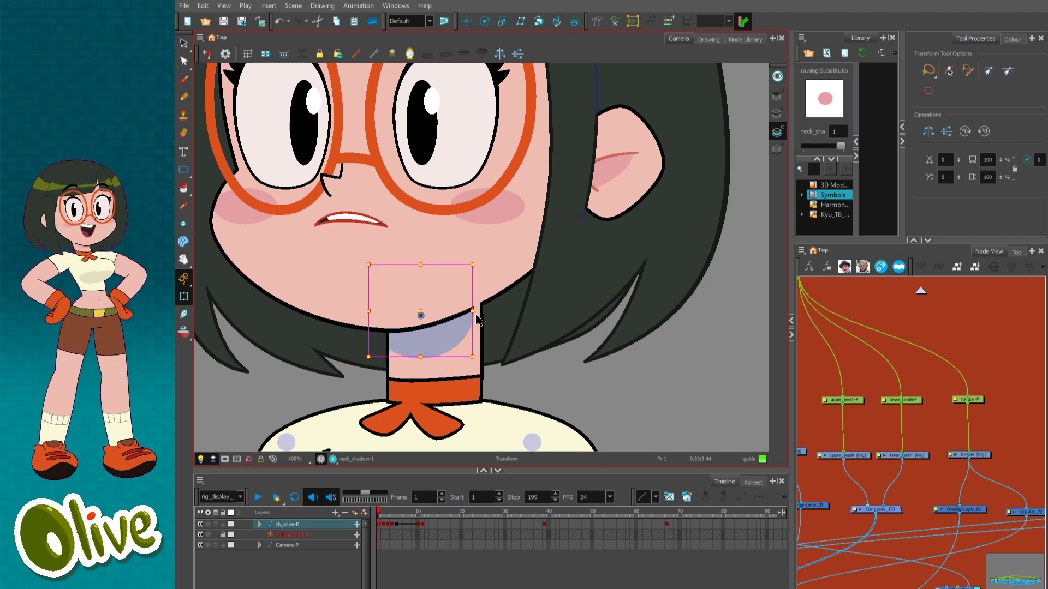
key("Escape")
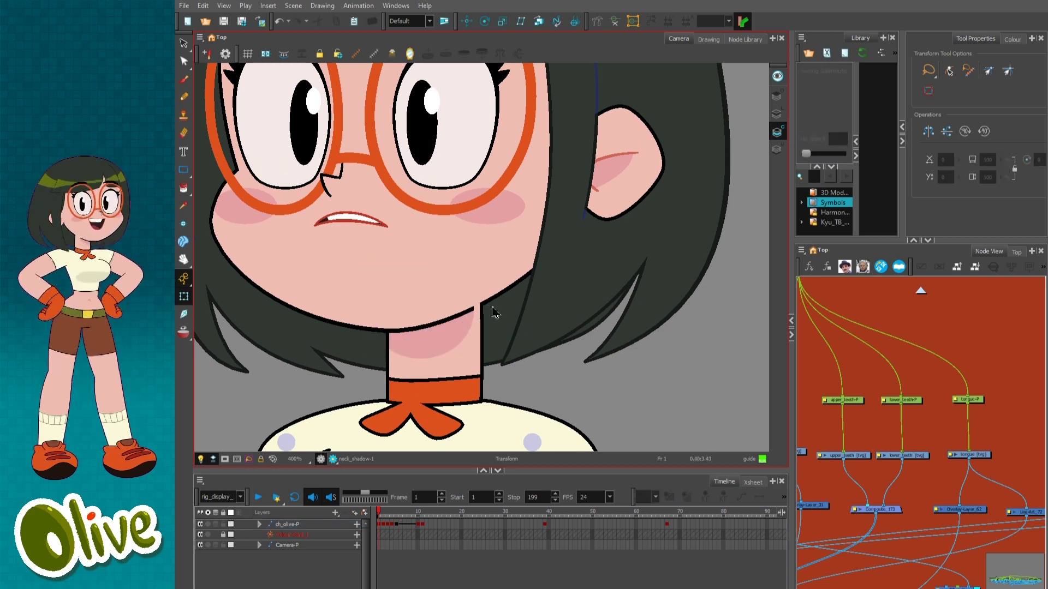
Enlarge the neck shadow to span the full width of the neck and readjust its position under the jaw.
left_click_drag(449, 345, 472, 332)
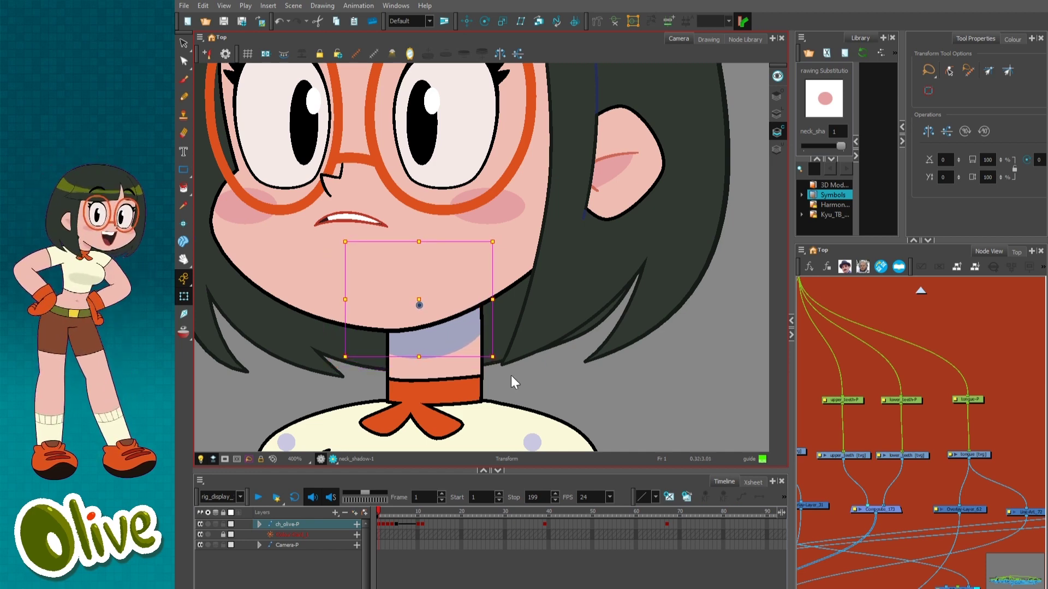
left_click(523, 383)
left_click(477, 334)
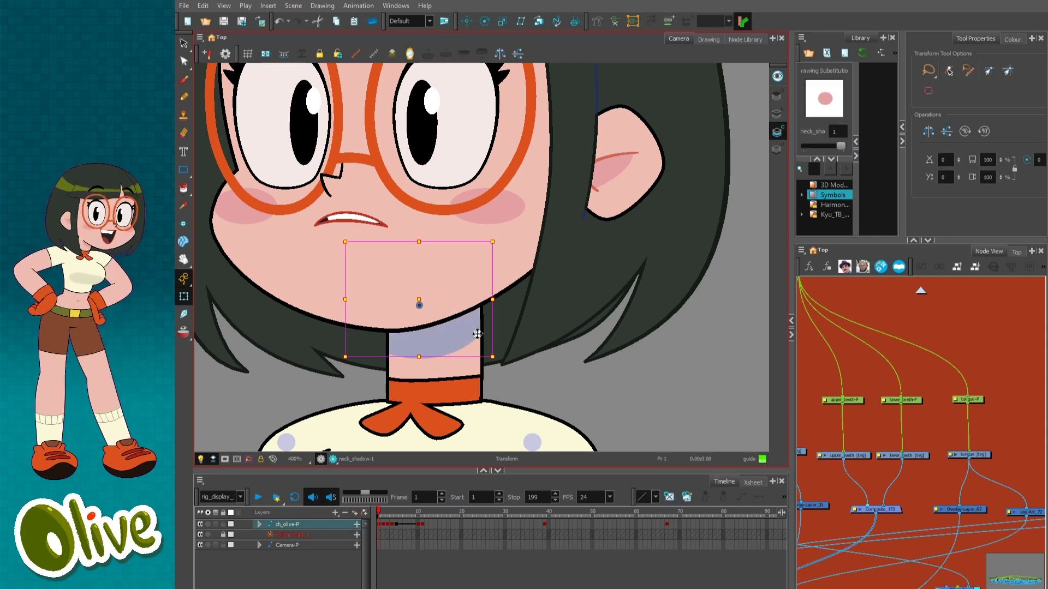
left_click_drag(464, 343, 407, 354)
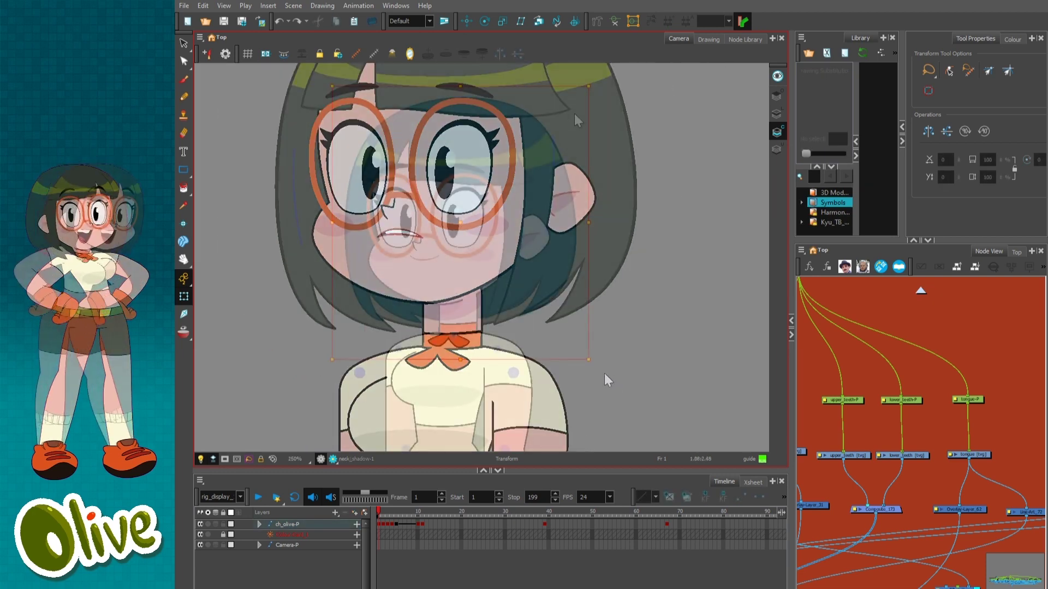
Try tilting the whole head clockwise about the base of the neck.
mouse_move(595, 77)
left_mouse_down()
mouse_move(570, 84)
mouse_move(632, 133)
mouse_move(566, 96)
mouse_move(558, 103)
mouse_move(624, 159)
mouse_move(568, 105)
mouse_move(619, 148)
mouse_move(542, 99)
mouse_move(568, 109)
mouse_move(516, 101)
mouse_move(605, 172)
mouse_move(580, 152)
mouse_move(590, 169)
left_mouse_up()
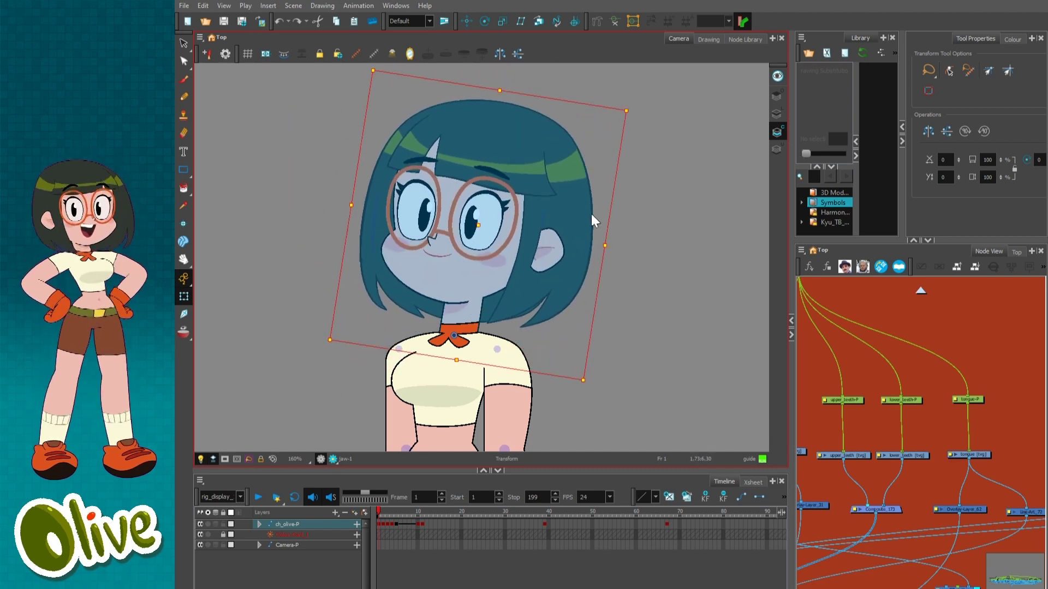
Select the orange collar around the neck to inspect its drawing up close, and clear the selection.
key("2")
key("2")
key("2")
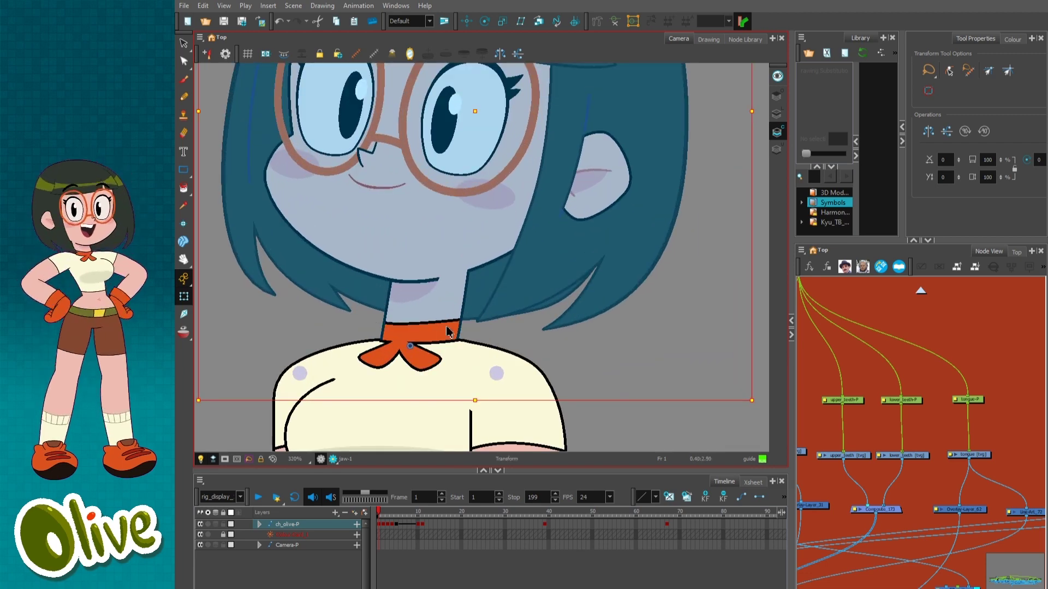
left_click(447, 332)
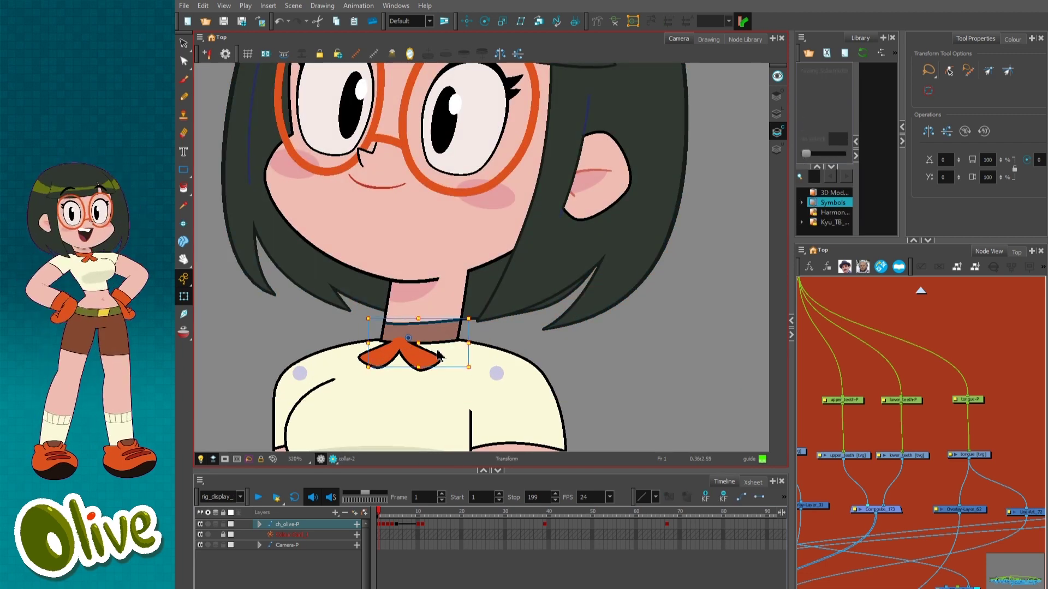
left_click(423, 345)
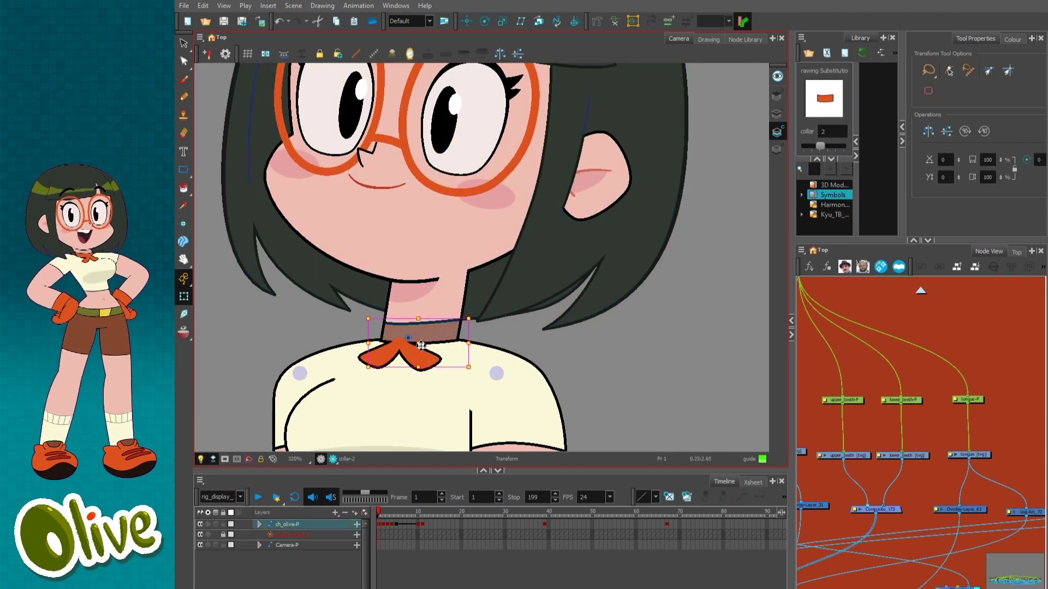
left_click(520, 342)
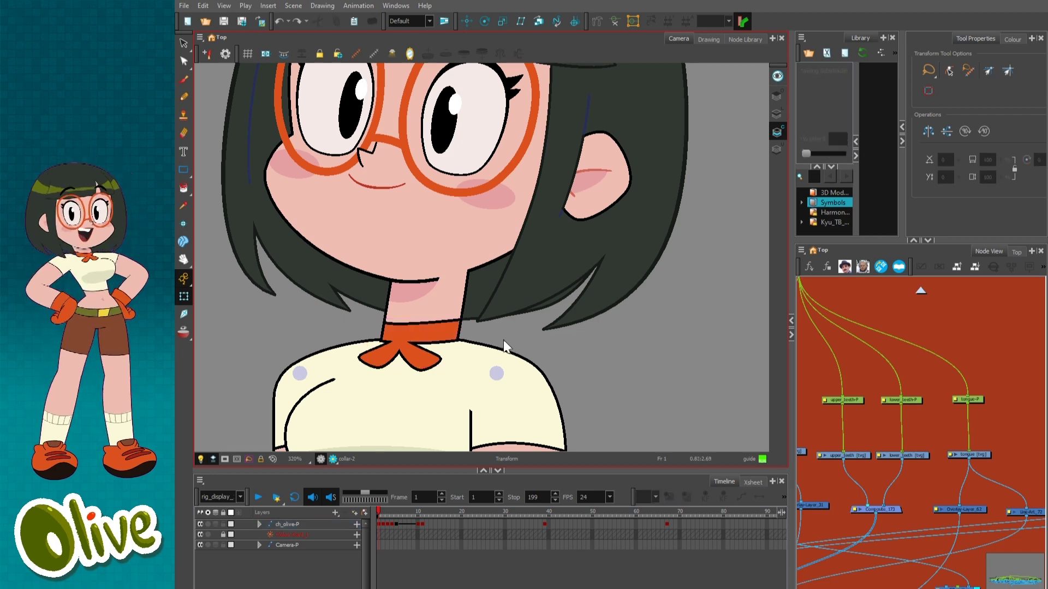
Try rotating the neck and whole head clockwise about the neck's base, and undo the rotation.
left_click(413, 345)
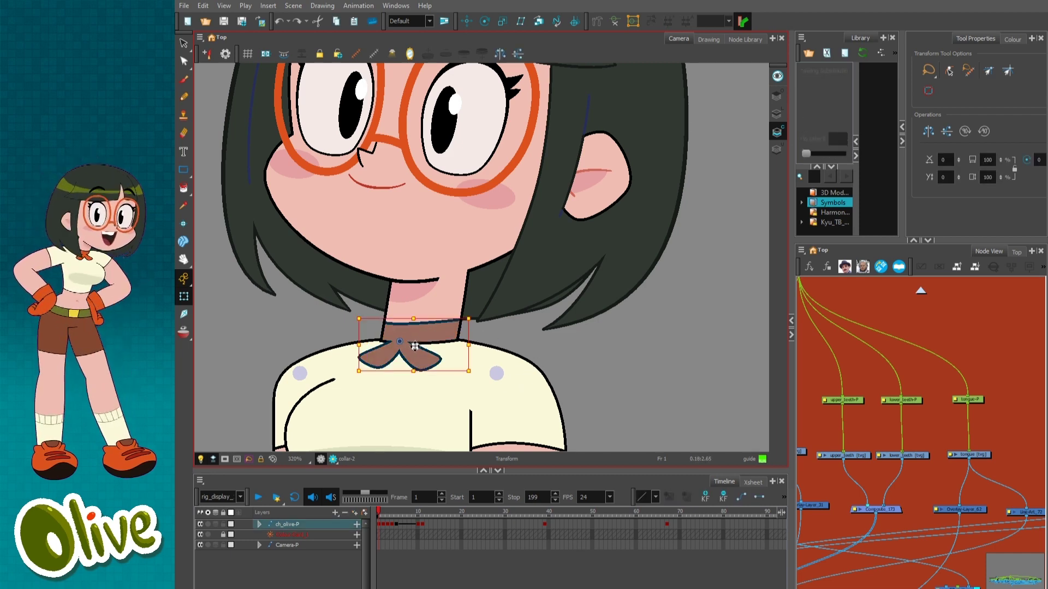
left_click(451, 296)
scroll(451, 296, "down", 2)
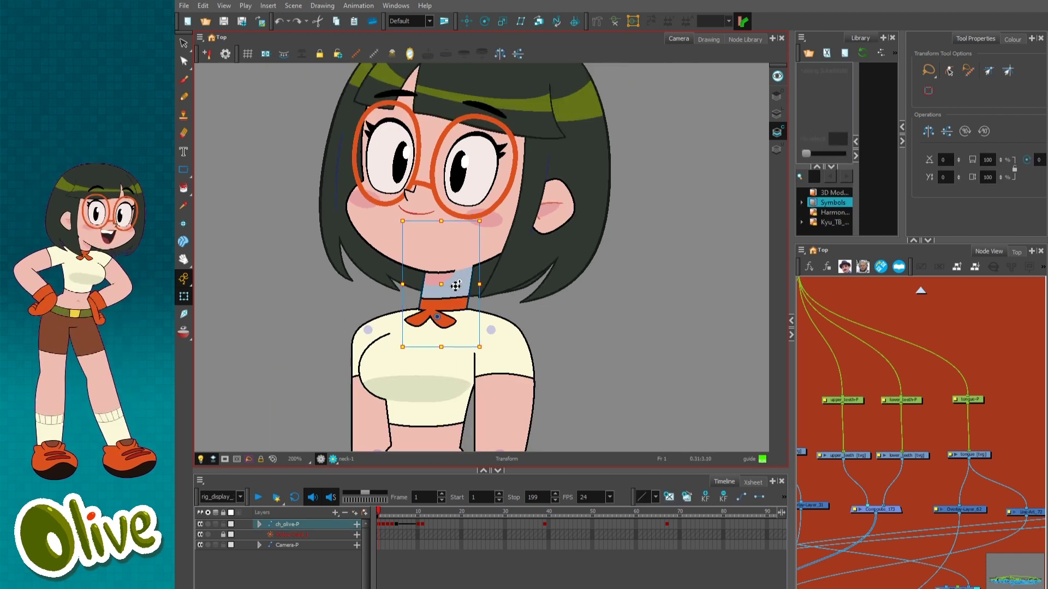
scroll(455, 286, "down", 2)
left_click(484, 158)
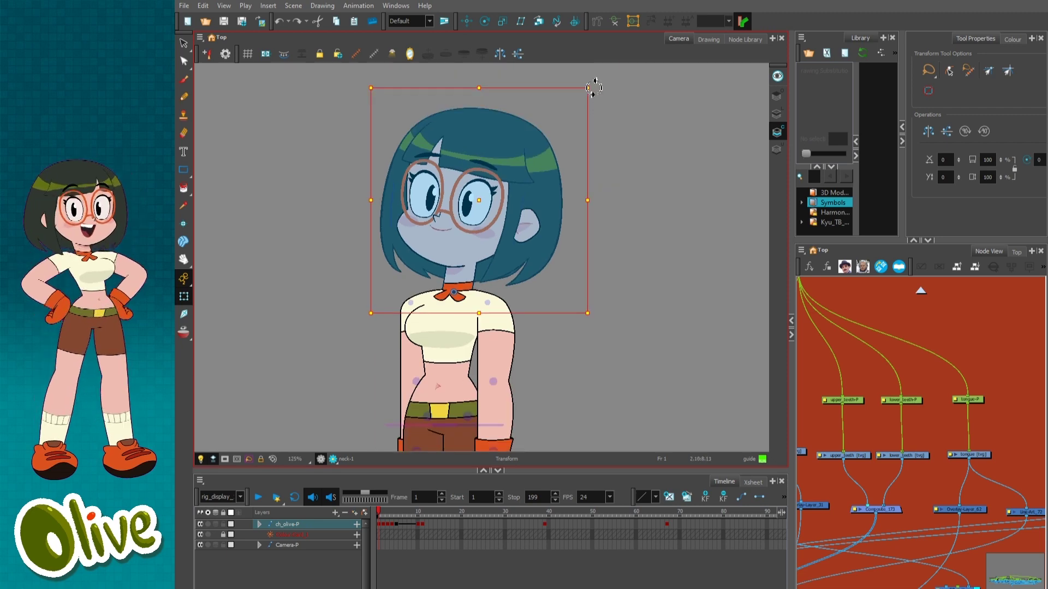
left_click_drag(594, 88, 574, 137)
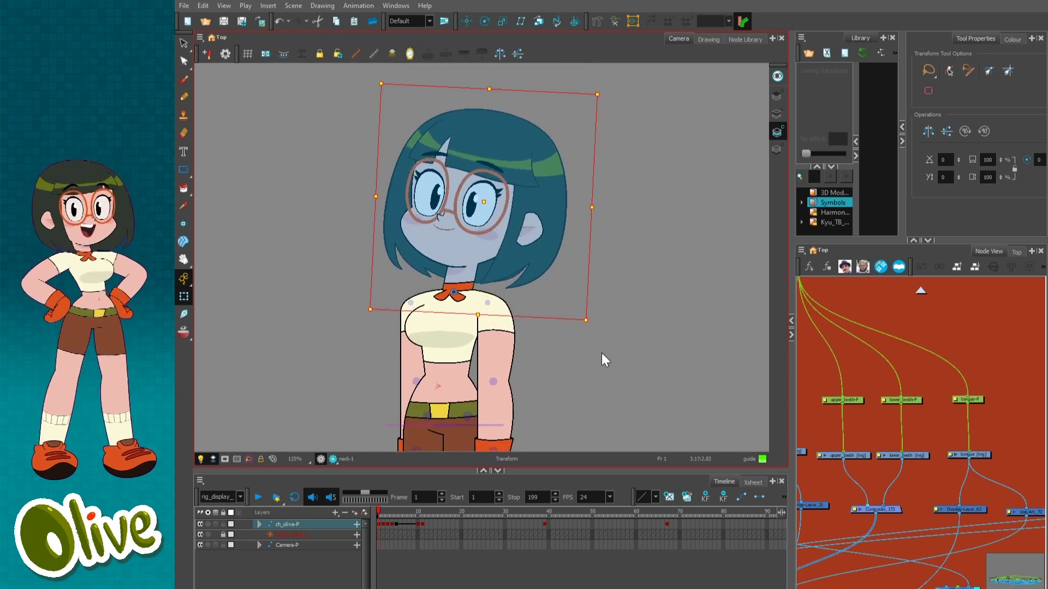
key("ctrl+z")
Try tilting the whole head counterclockwise toward the far shoulder, and undo the tilt.
left_click_drag(591, 87, 499, 89)
left_click(595, 191)
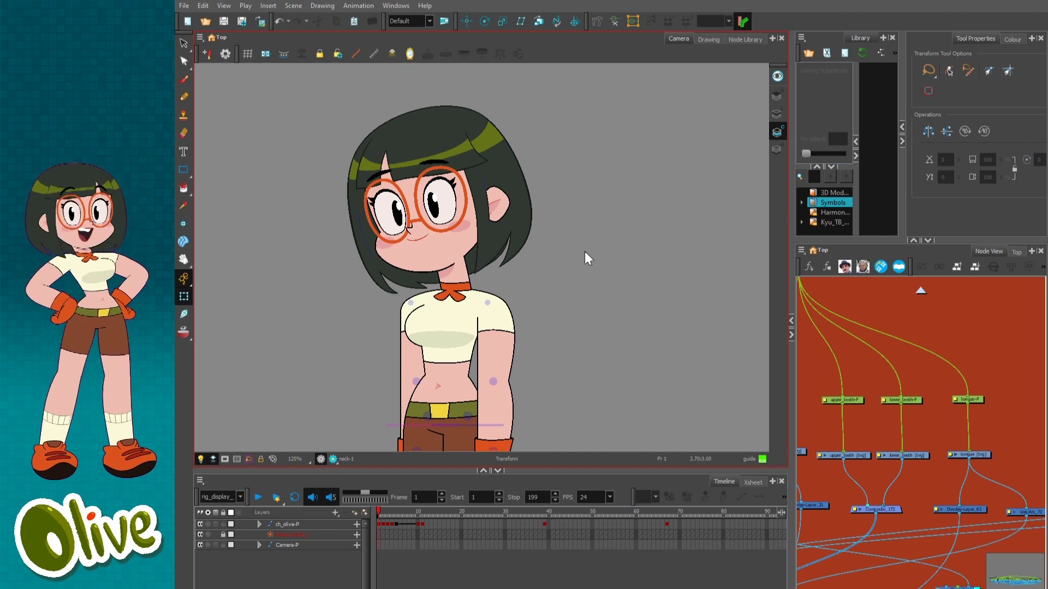
key("ctrl+z")
key("ctrl+z")
Select the collar band together with its bow, and extend the selection to their shared parent.
left_click(464, 288)
key("2")
key("2")
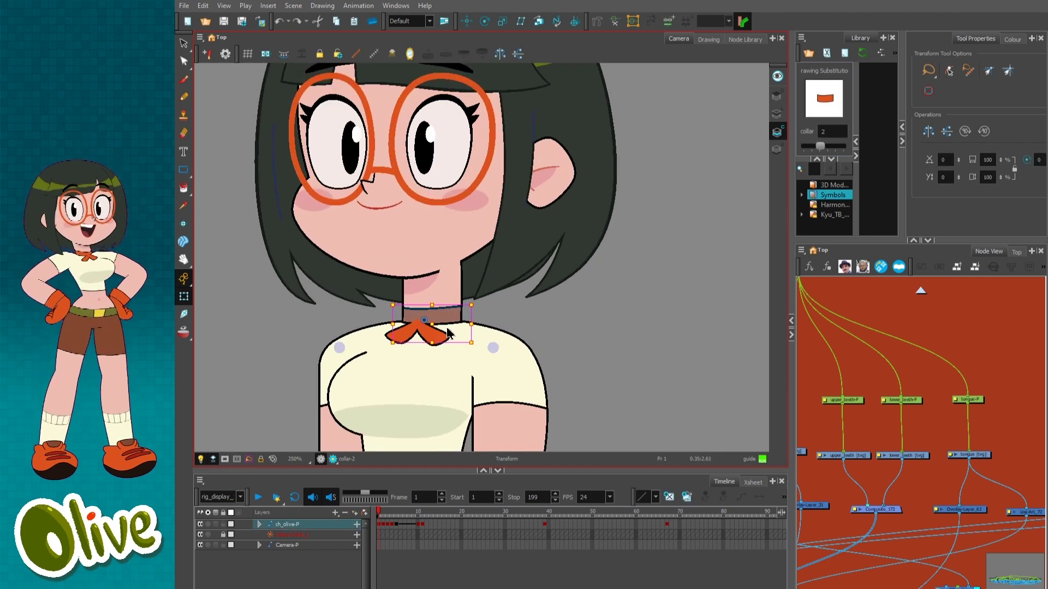
left_click(443, 333, "shift")
key("space")
scroll(461, 307, "up", 2)
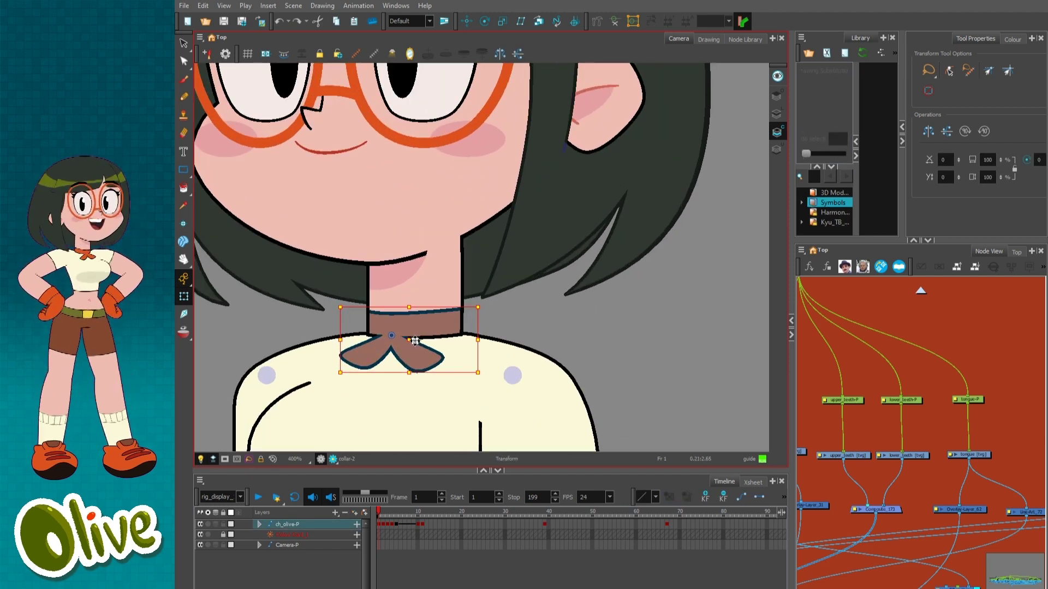
key("b")
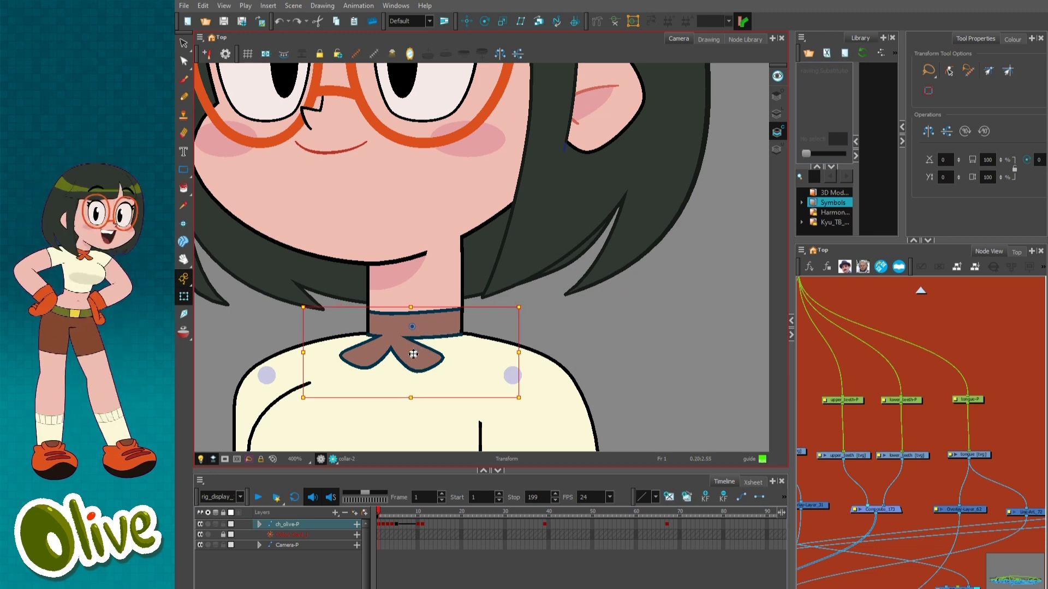
Try moving the collar band and bow up the neck as one piece.
left_click(426, 336)
key("space")
left_click_drag(603, 330, 623, 288)
key("2")
mouse_move(419, 337)
left_mouse_down()
mouse_move(418, 299)
mouse_move(411, 394)
mouse_move(426, 385)
mouse_move(434, 341)
mouse_move(431, 321)
mouse_move(424, 358)
mouse_move(420, 311)
left_mouse_up()
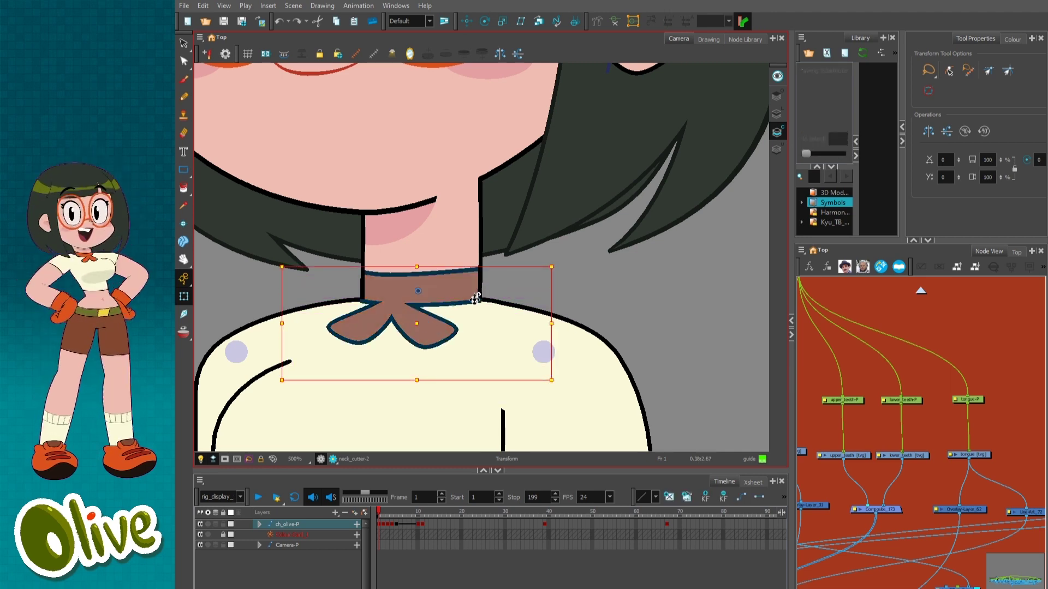
Reselect the collar band and bow through their parent, and try shifting and rotating them together.
left_click(502, 290)
left_click(449, 295)
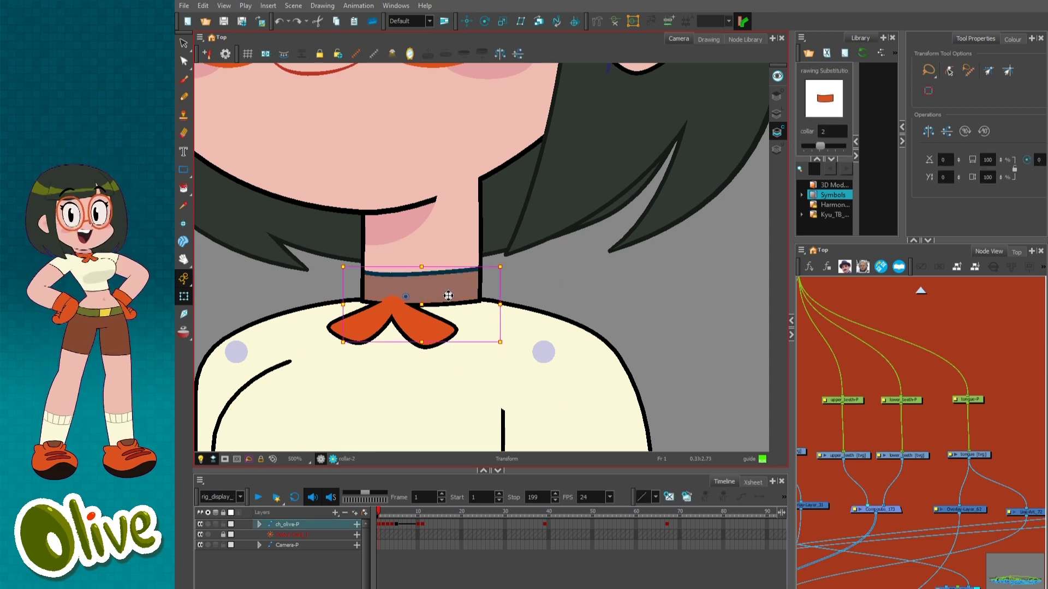
left_click(448, 306)
key("b")
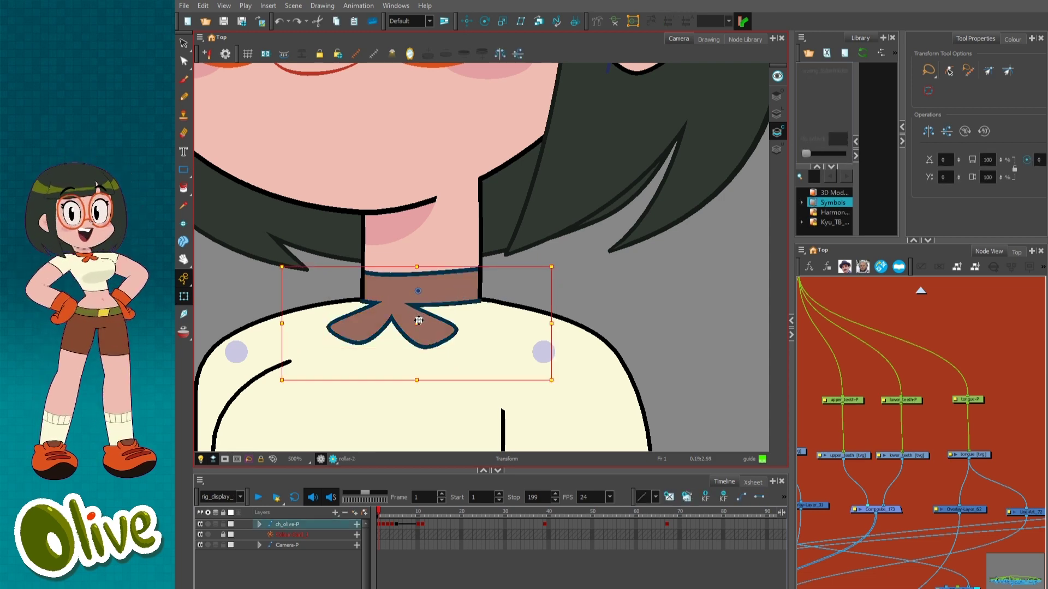
mouse_move(420, 328)
left_mouse_down()
mouse_move(434, 321)
mouse_move(415, 275)
mouse_move(415, 363)
mouse_move(417, 319)
mouse_move(431, 329)
mouse_move(430, 314)
mouse_move(412, 316)
left_mouse_up()
left_click_drag(562, 271, 566, 293)
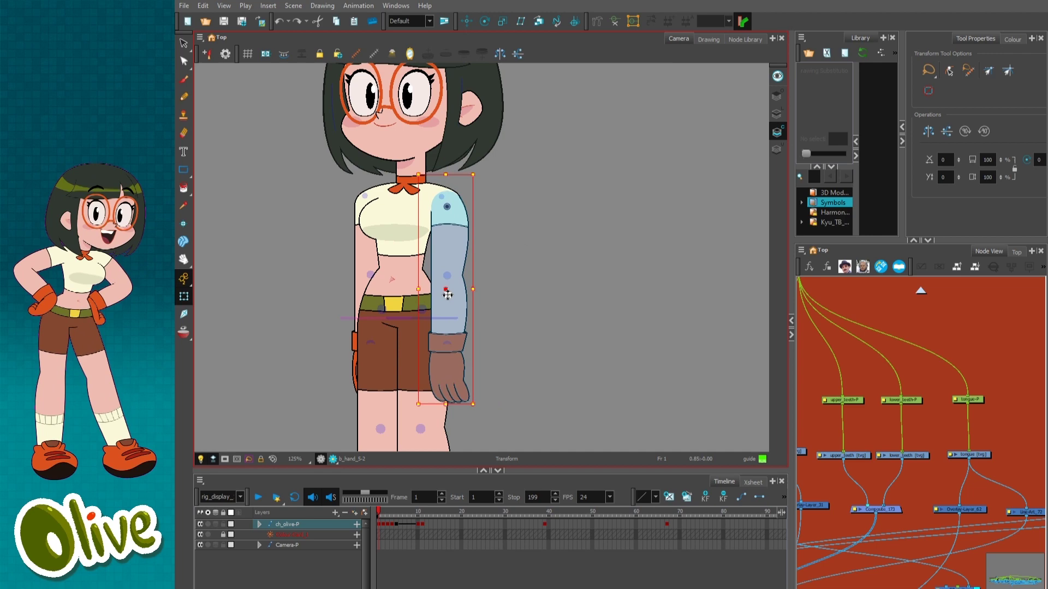
Try moving the whole near arm outward from the shoulder and rotating it, and undo the last arm change.
left_click_drag(447, 294, 462, 291)
left_click_drag(472, 368, 480, 401)
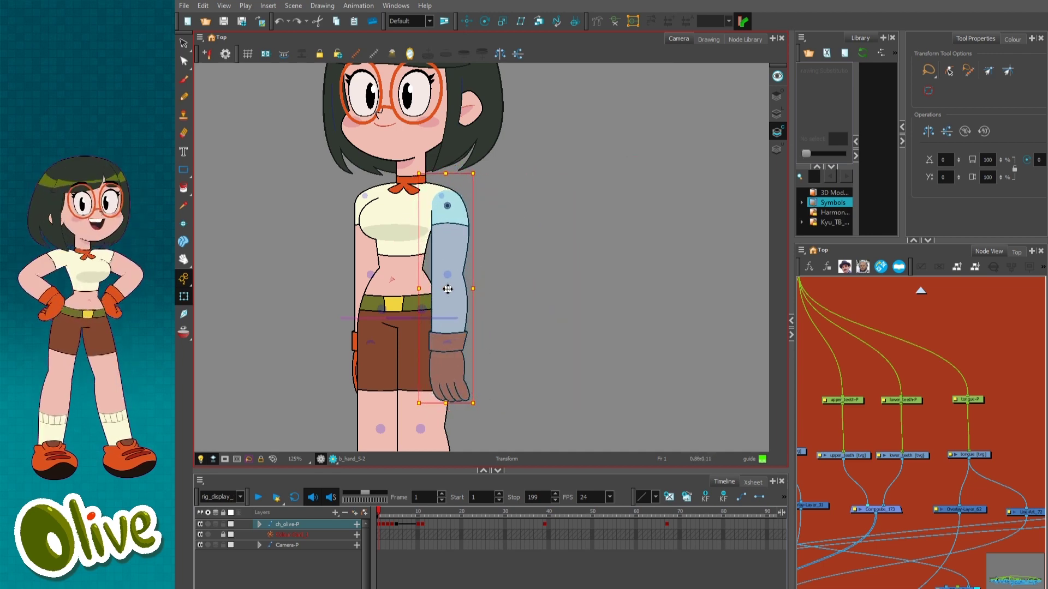
key("ctrl+z")
Try nudging the bust drawing slightly upward on the shirt, and undo the nudge.
left_click(416, 220)
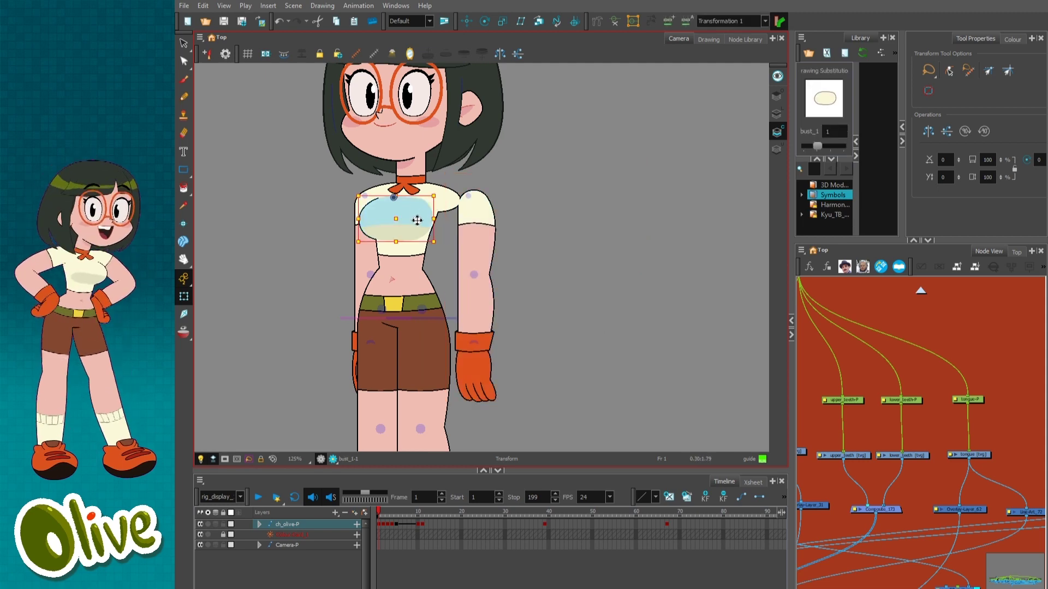
mouse_move(422, 221)
left_mouse_down()
mouse_move(361, 207)
mouse_move(378, 217)
mouse_move(354, 225)
mouse_move(420, 214)
left_mouse_up()
key("ctrl+z")
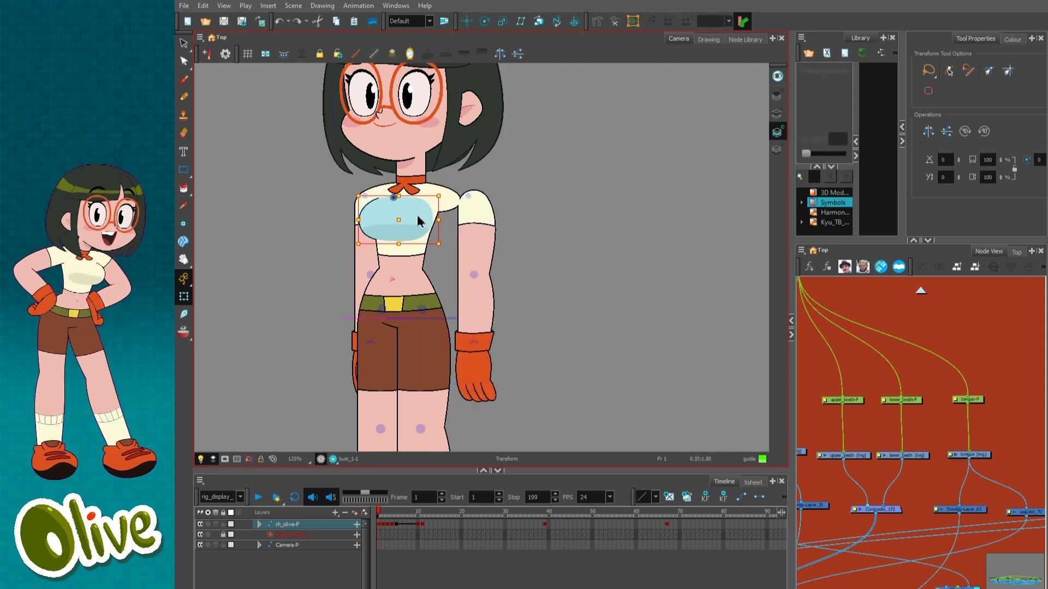
Select the bust through its parent and move it off the torso, beyond the far arm.
key("b")
left_click(542, 221)
left_click(412, 219)
key("b")
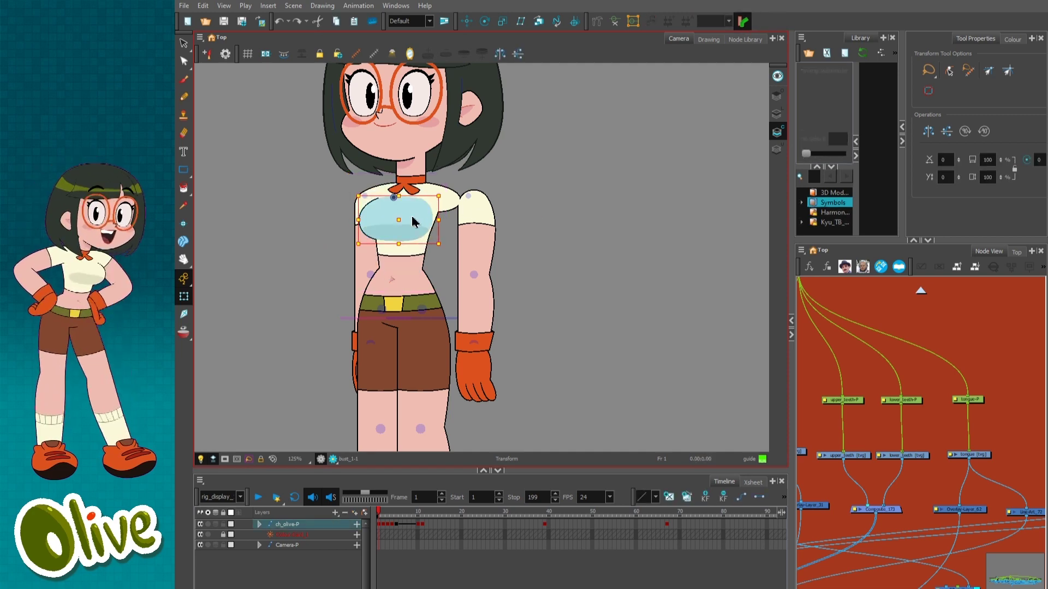
left_click_drag(388, 220, 296, 226)
Select the shirt drawing on the torso and try shifting it sideways.
left_click(417, 229)
left_click_drag(513, 257, 510, 299)
key("2")
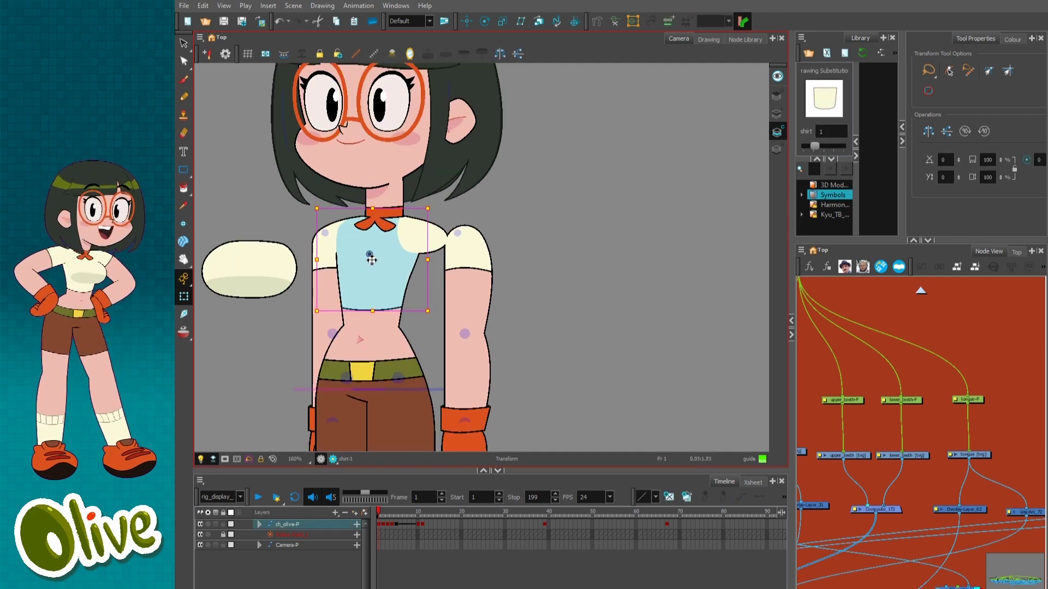
left_click_drag(388, 243, 367, 244)
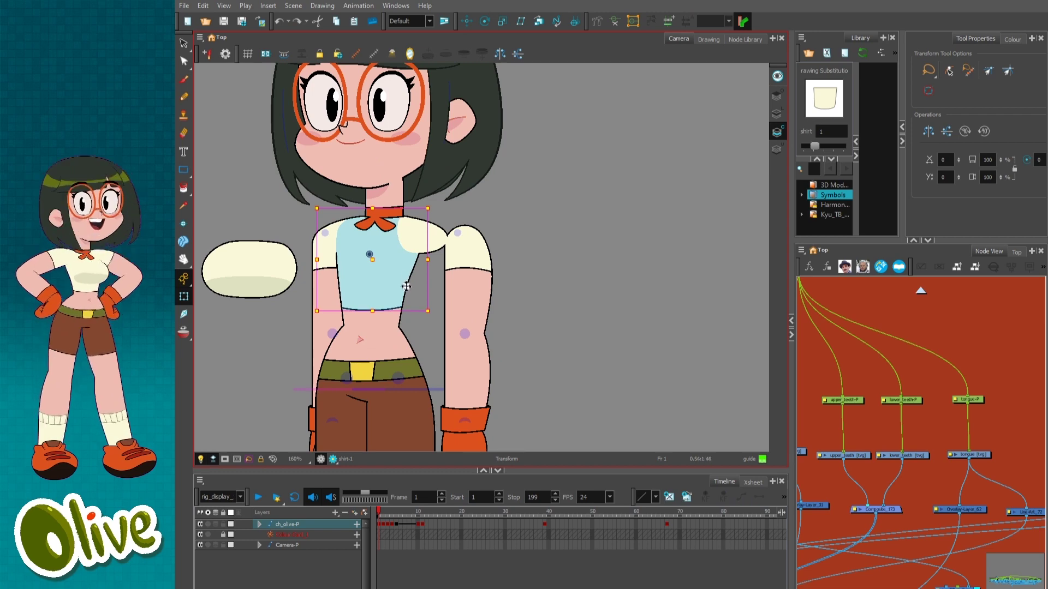
Try moving the chest drawing separately beneath the shirt, and undo the move.
left_click(389, 312)
left_click_drag(379, 280, 383, 274)
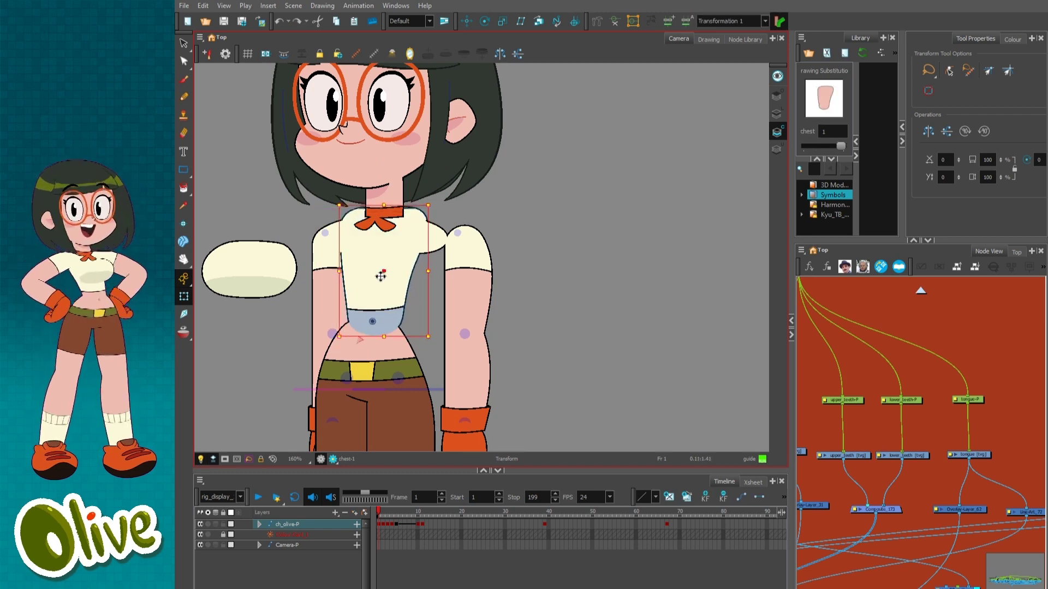
key("ctrl+z")
Select the chest with its attached shirt and bust, try moving them together, and undo the move.
left_click(407, 316)
left_click(402, 321)
left_click(387, 275)
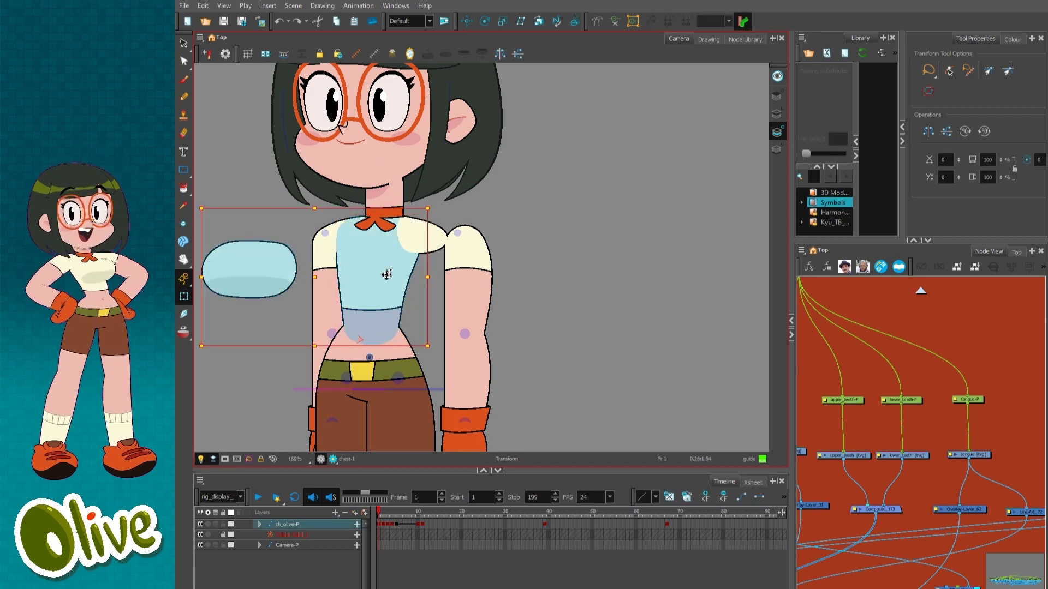
mouse_move(304, 278)
left_mouse_down()
mouse_move(326, 285)
mouse_move(312, 276)
mouse_move(303, 284)
left_mouse_up()
key("ctrl+z")
Show the deformation controls of the chest and bust, and clear the selection.
key("shift+F11")
left_click(502, 297)
left_click(398, 315)
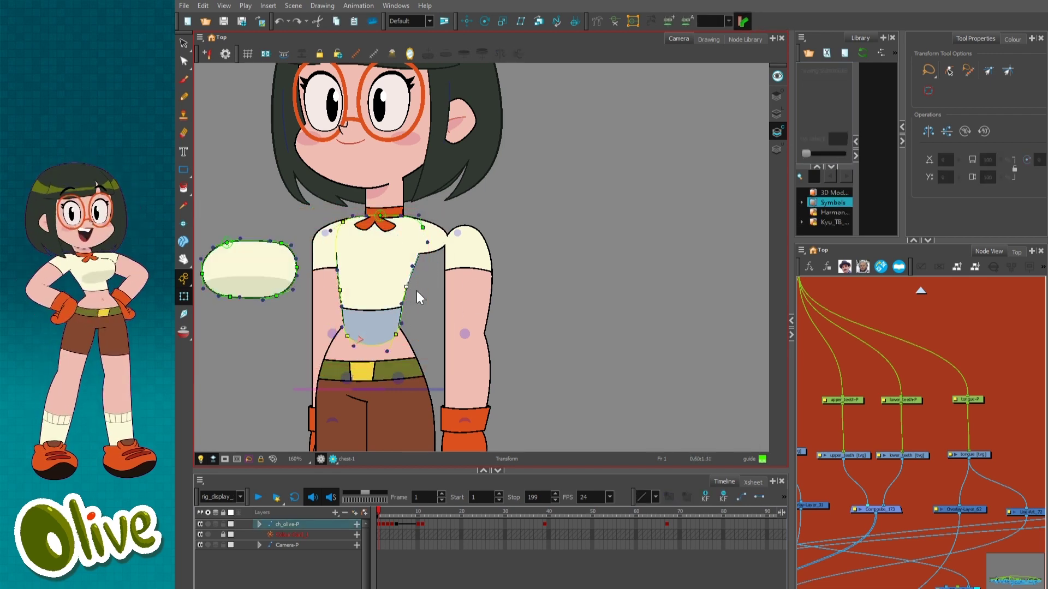
left_click(530, 292)
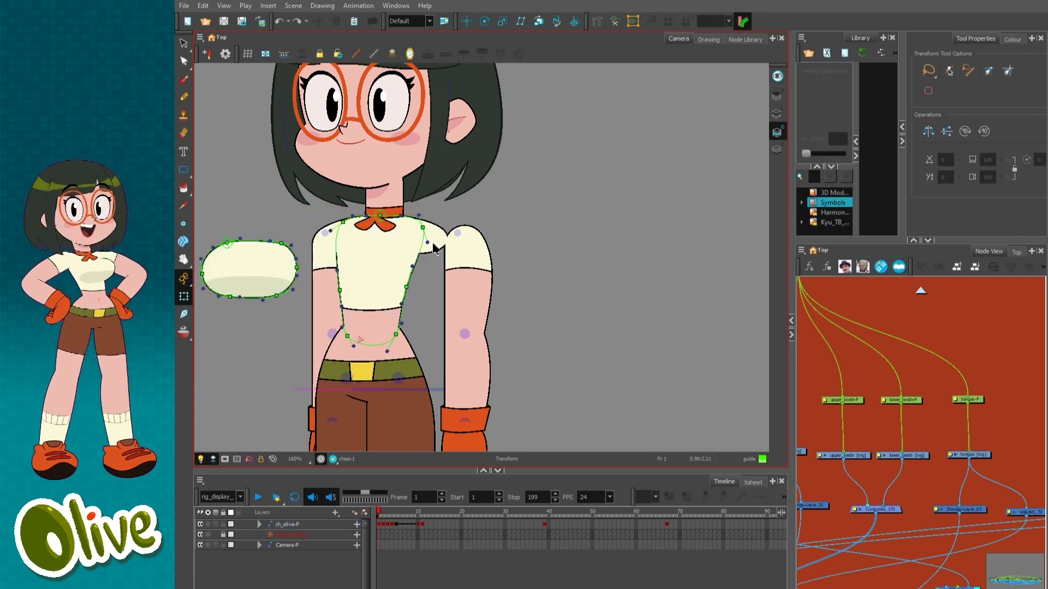
Try shifting the shoulder piece outward, and undo the test moves of the shoulder, bust and arm.
mouse_move(437, 236)
left_mouse_down()
mouse_move(476, 190)
mouse_move(456, 254)
mouse_move(450, 239)
left_mouse_up()
key("ctrl+z")
left_click(527, 243)
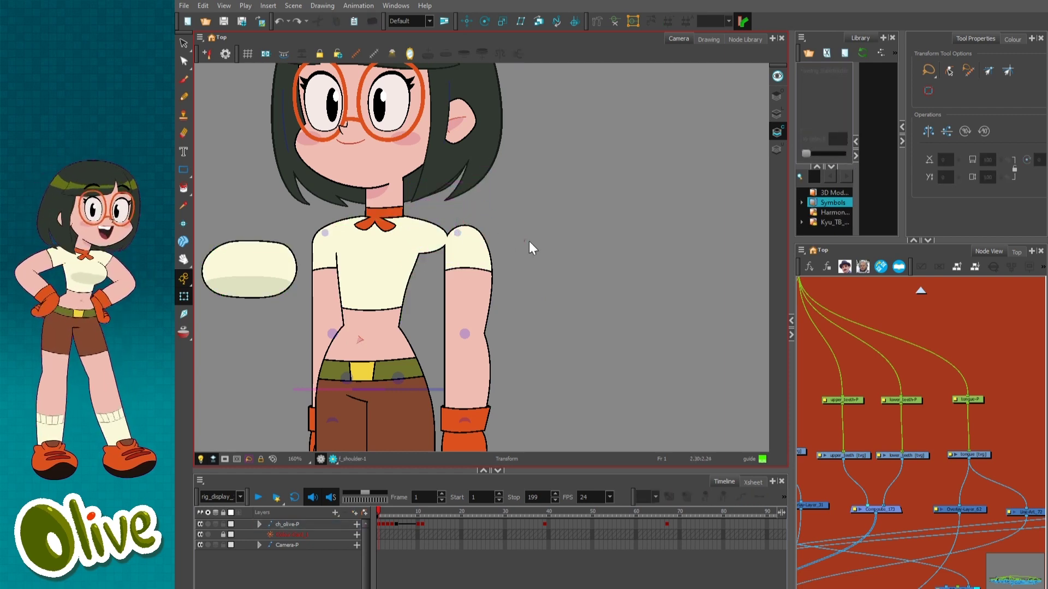
key("ctrl+z")
key("ctrl+z")
scroll(515, 253, "down", 2)
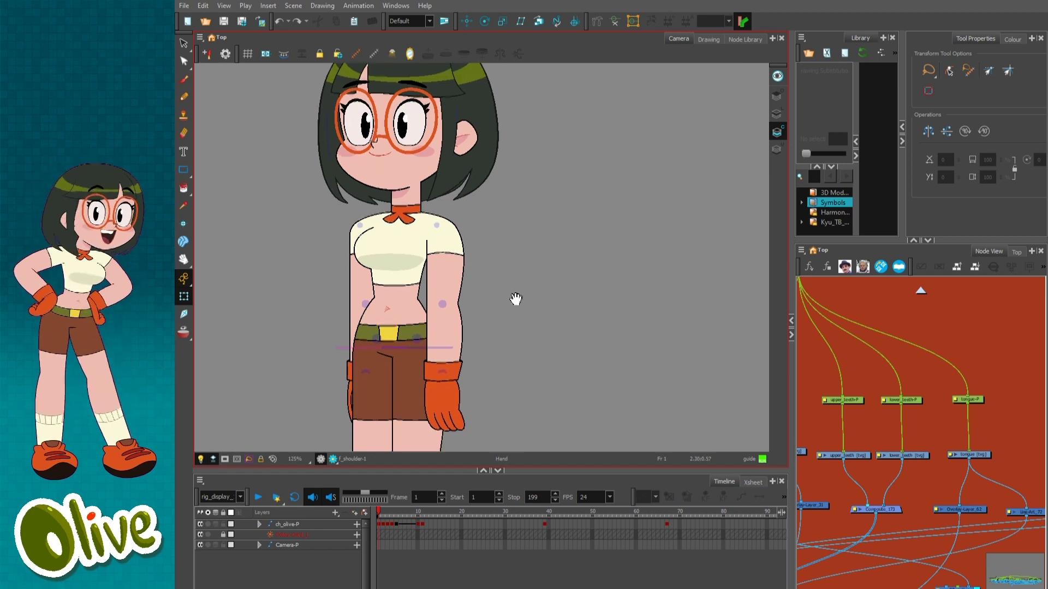
Select the entire near arm from its hand and try rotating it about the shoulder.
left_click(458, 409)
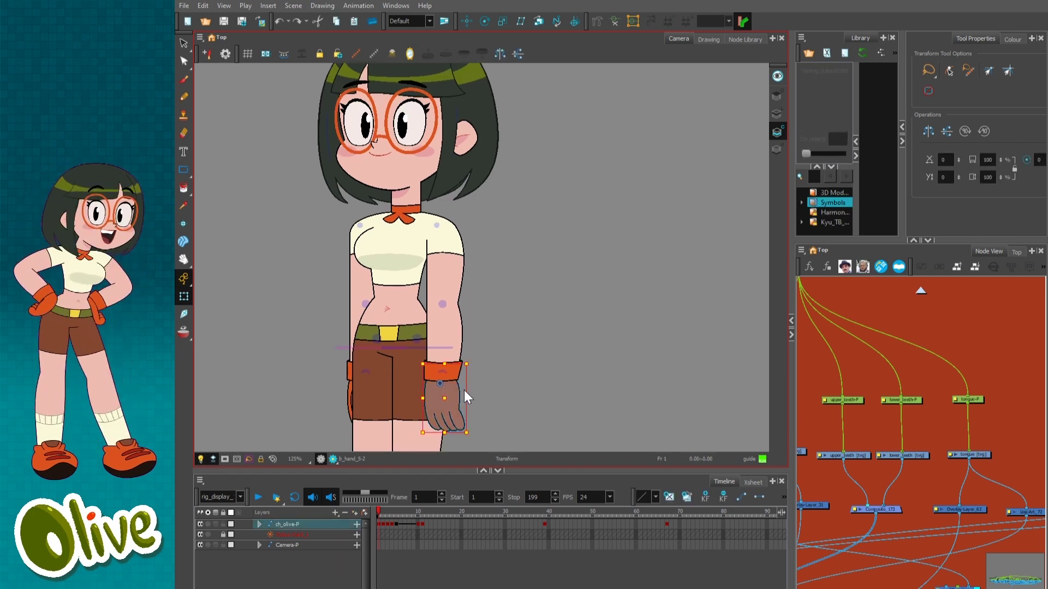
key("b")
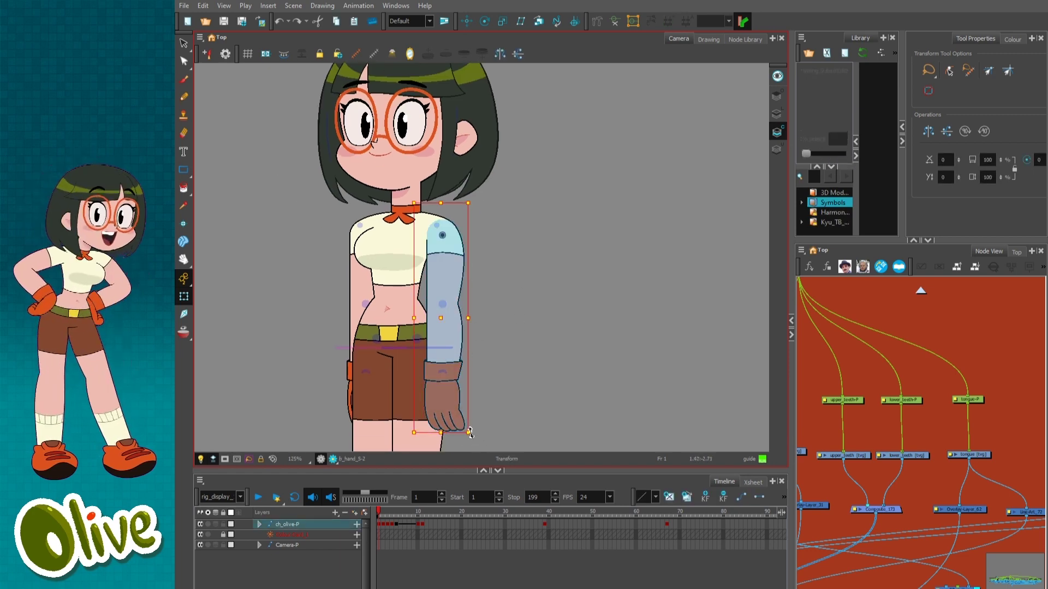
left_click_drag(470, 433, 480, 406)
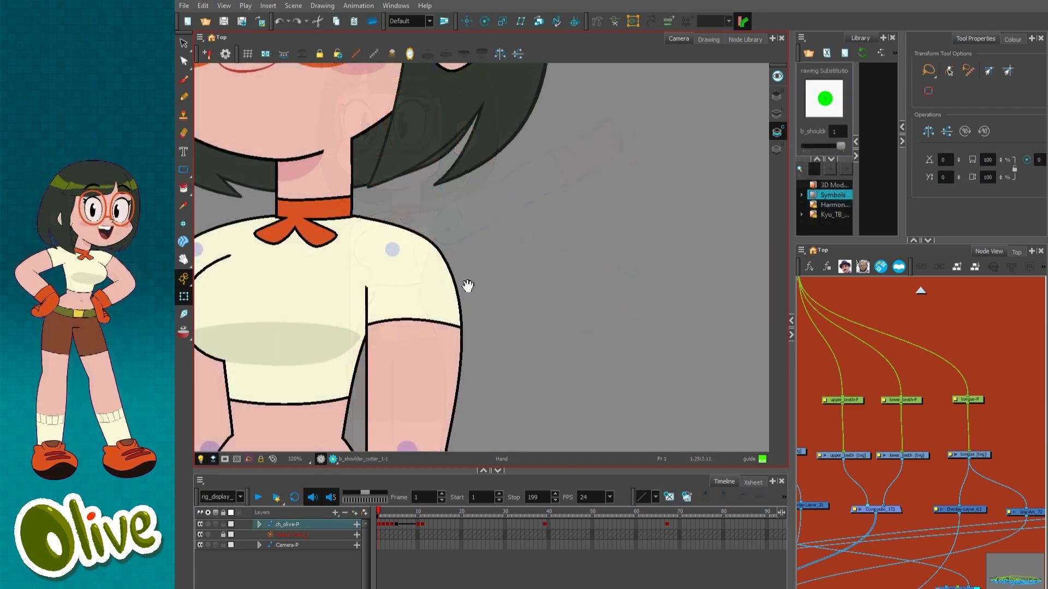
Examine the shoulder cutter's placement over the near arm, and clear the selection.
left_click_drag(467, 285, 516, 235)
key("1")
key("1")
key("1")
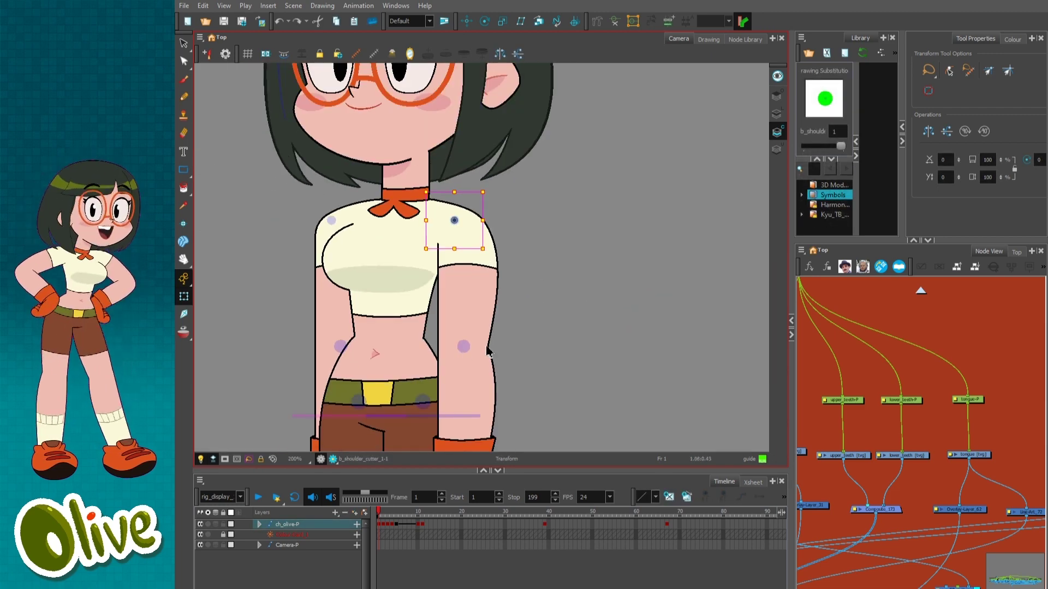
left_click(516, 322)
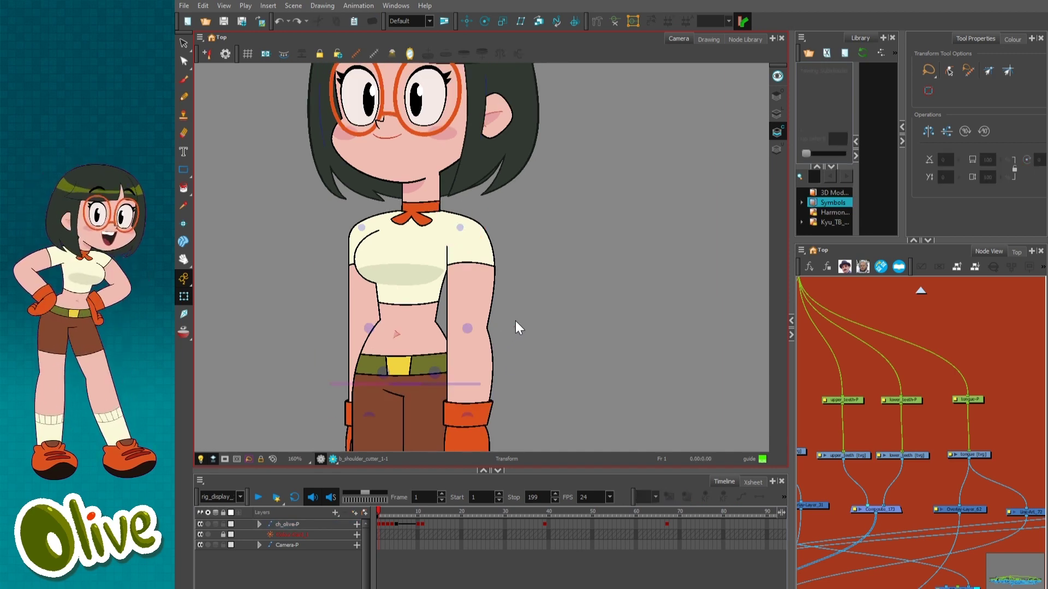
Select the near arm's shoulder cutter and try moving it down toward the sleeve to demonstrate its masking.
key("2")
key("2")
left_click(457, 203)
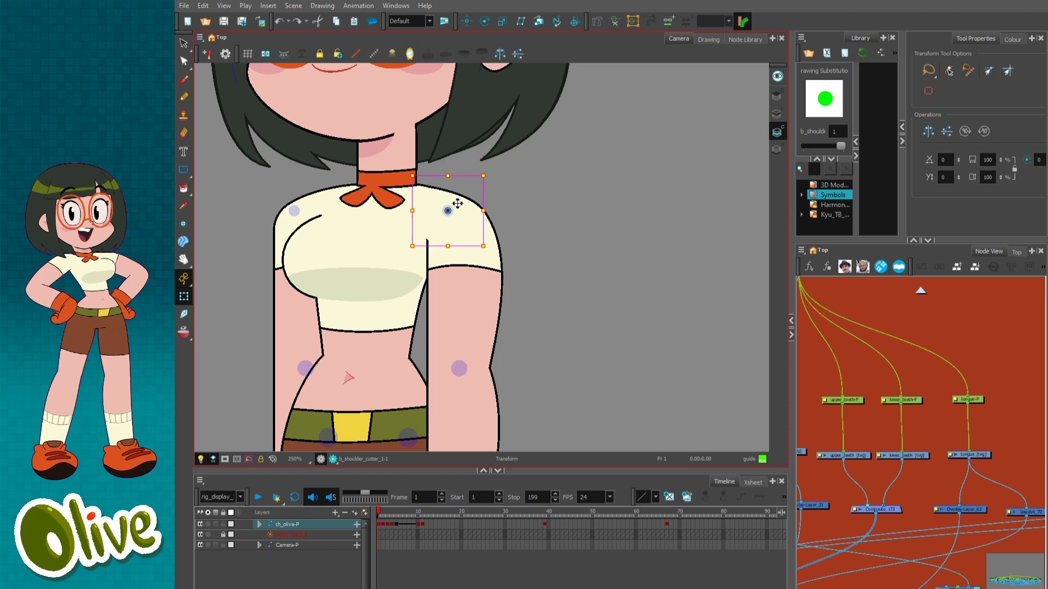
key("2")
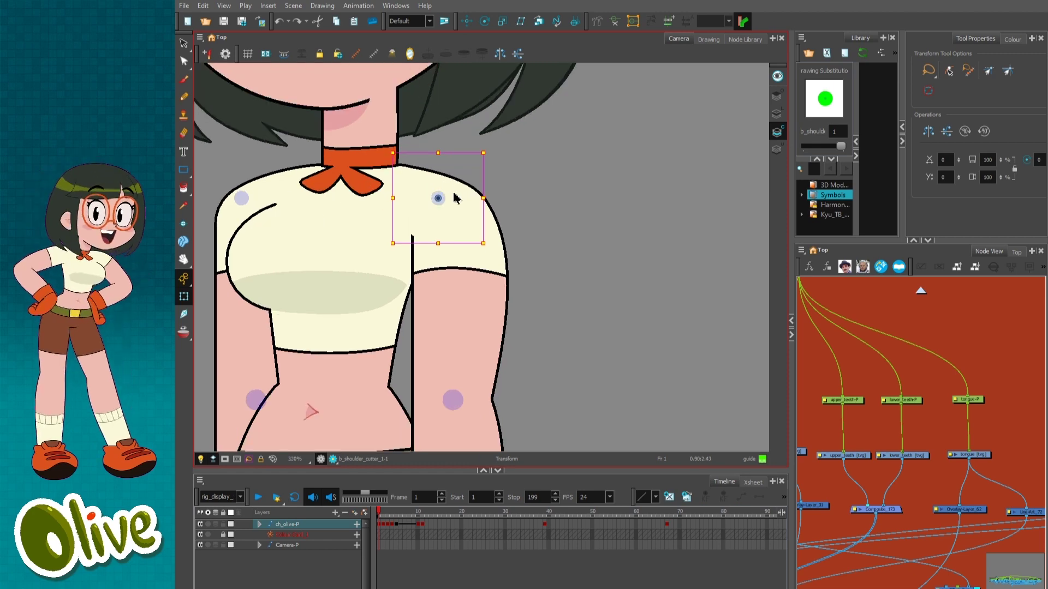
left_click_drag(442, 201, 447, 202)
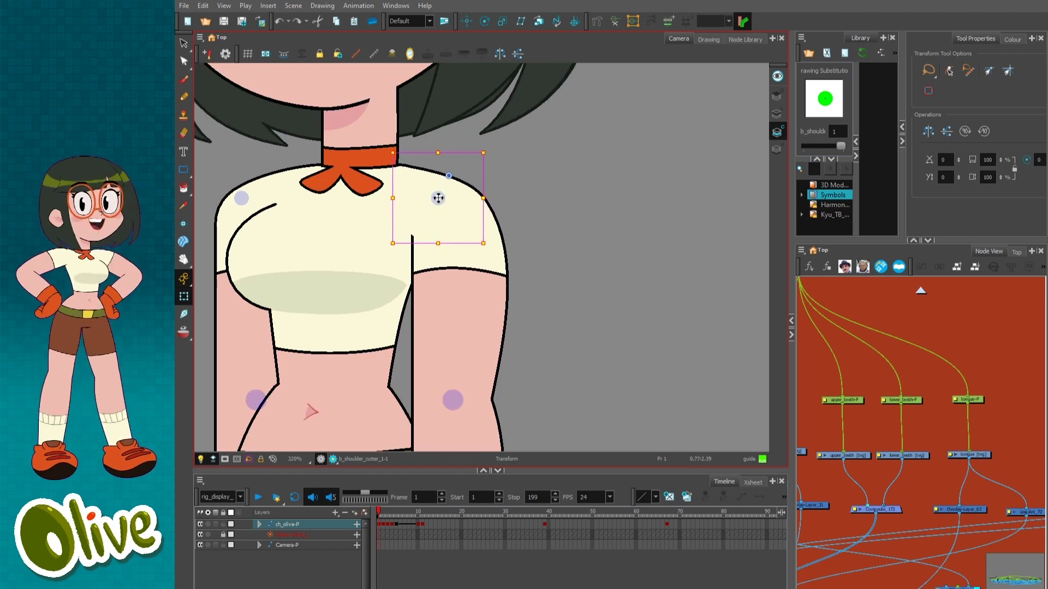
mouse_move(436, 203)
left_mouse_down()
mouse_move(452, 210)
mouse_move(427, 201)
mouse_move(448, 230)
mouse_move(433, 237)
mouse_move(440, 201)
mouse_move(461, 217)
mouse_move(437, 221)
mouse_move(435, 207)
mouse_move(435, 218)
mouse_move(468, 219)
mouse_move(437, 222)
mouse_move(450, 196)
mouse_move(406, 203)
mouse_move(412, 215)
mouse_move(428, 205)
mouse_move(420, 265)
left_mouse_up()
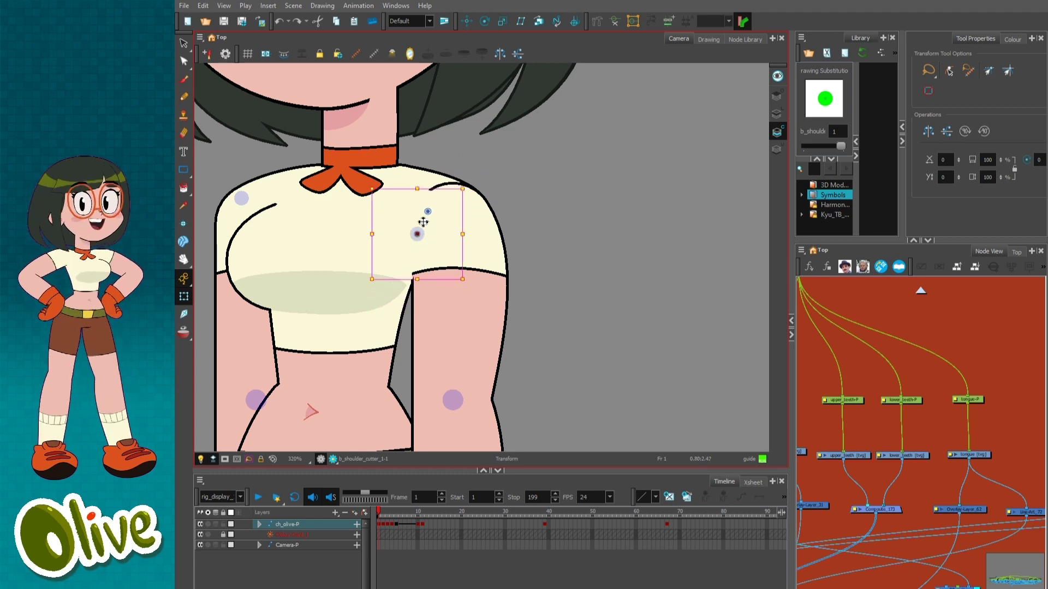
Inspect the shoulder cutter's placement in the side view at frame 4 and the turned back view at frame 5.
scroll(578, 373, "down", 2)
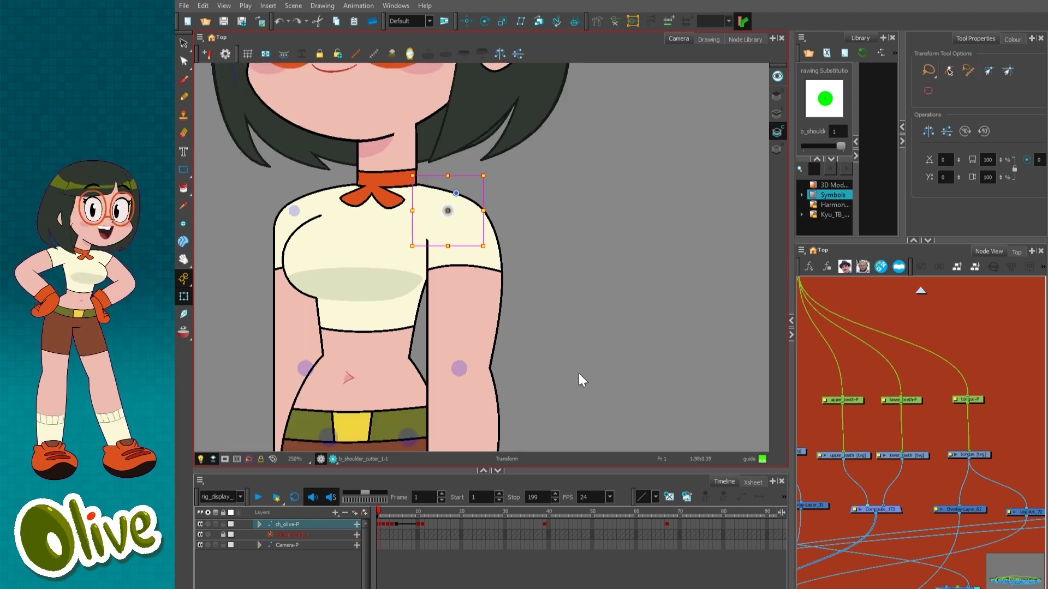
left_click(393, 511)
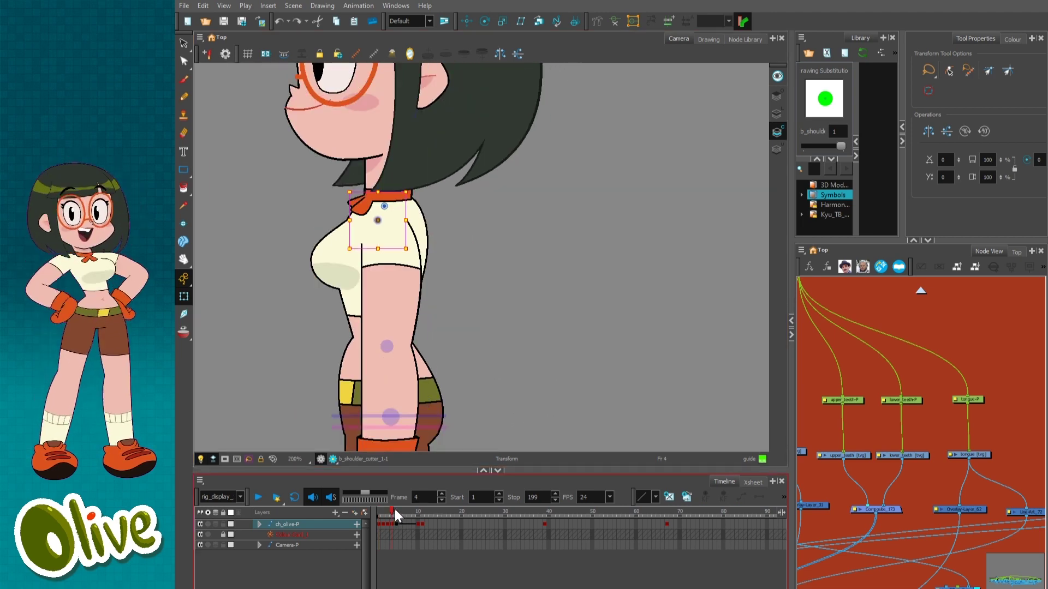
left_click(395, 510)
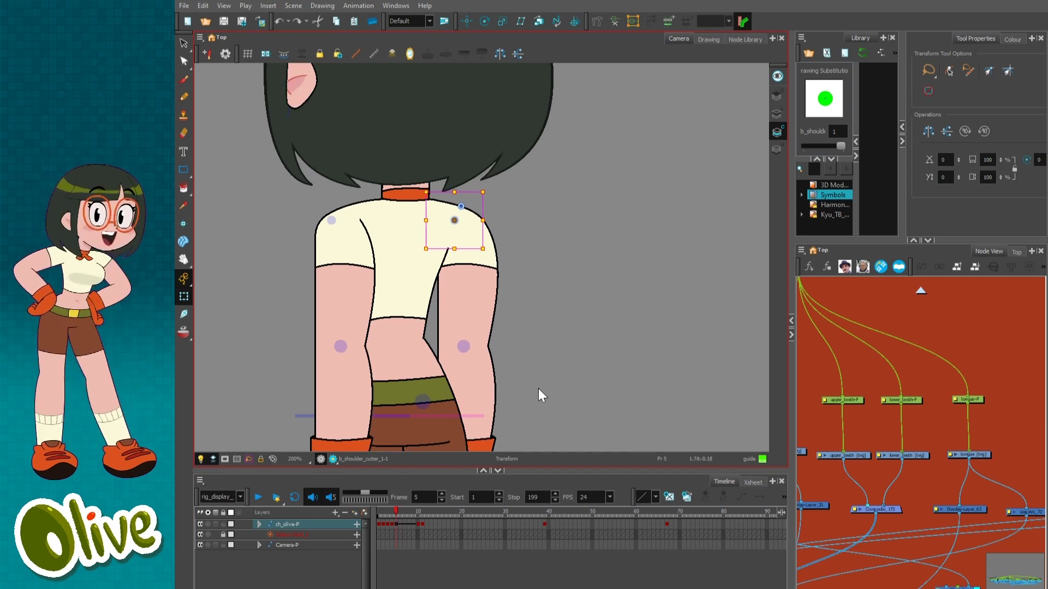
Move the character's frame 10 keyframe to frame 6 and show the full back view there.
left_click(398, 525)
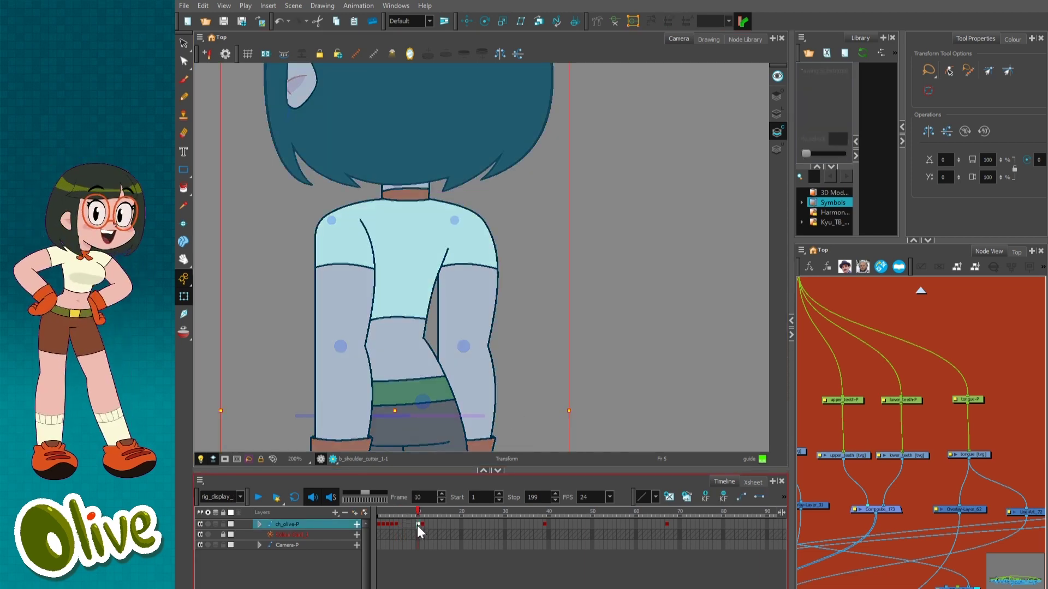
left_click_drag(417, 524, 400, 524)
left_click(407, 561)
key(".")
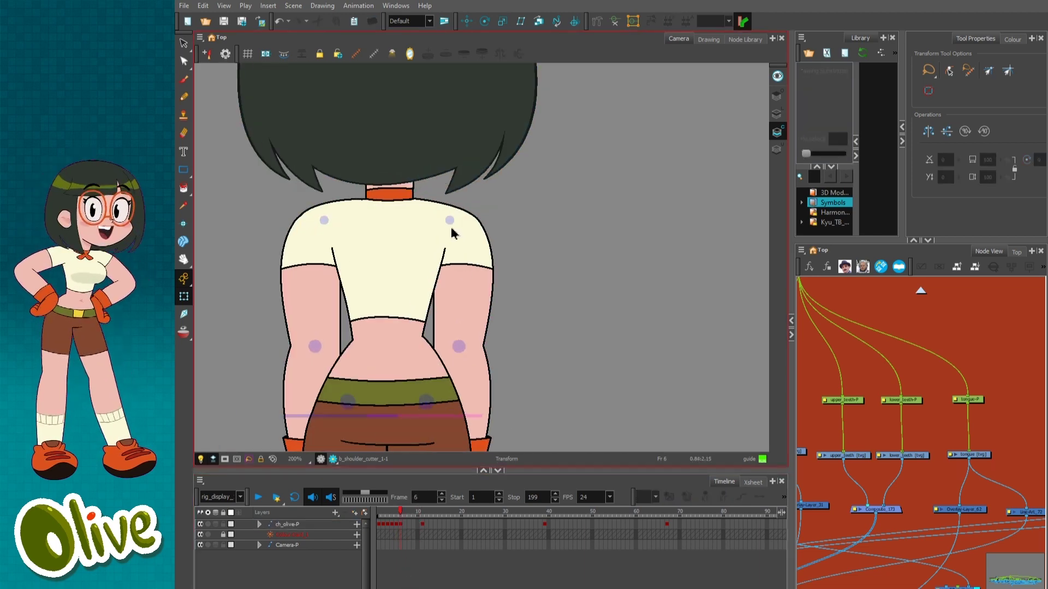
Shift a shoulder cutter slightly upward in the back view at frame 6, and clear the selection.
left_click(450, 221)
key("2")
key("2")
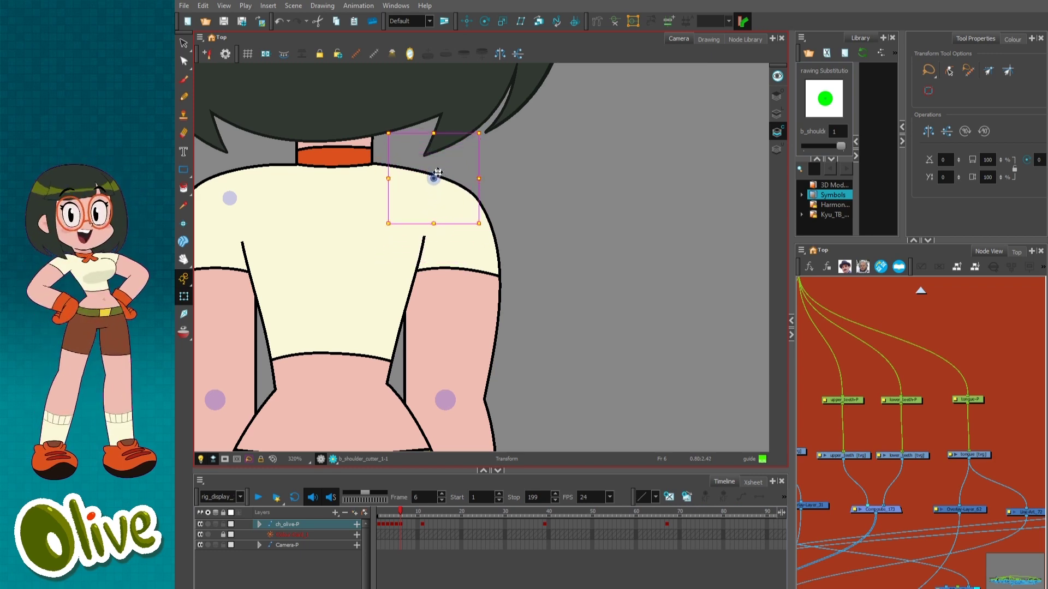
left_click(453, 179)
mouse_move(418, 202)
left_mouse_down()
mouse_move(438, 157)
mouse_move(417, 235)
mouse_move(388, 227)
mouse_move(417, 188)
left_mouse_up()
left_click(555, 243)
key("1")
key("1")
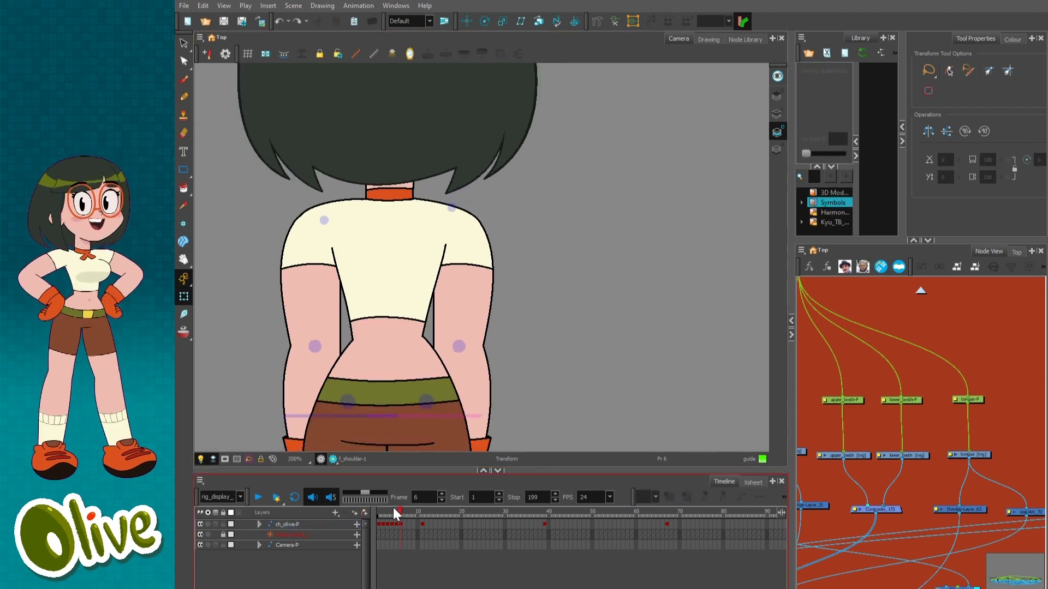
Return to the front view at frame 1 and examine the near lower arm's deformer points.
left_click_drag(395, 515, 391, 516)
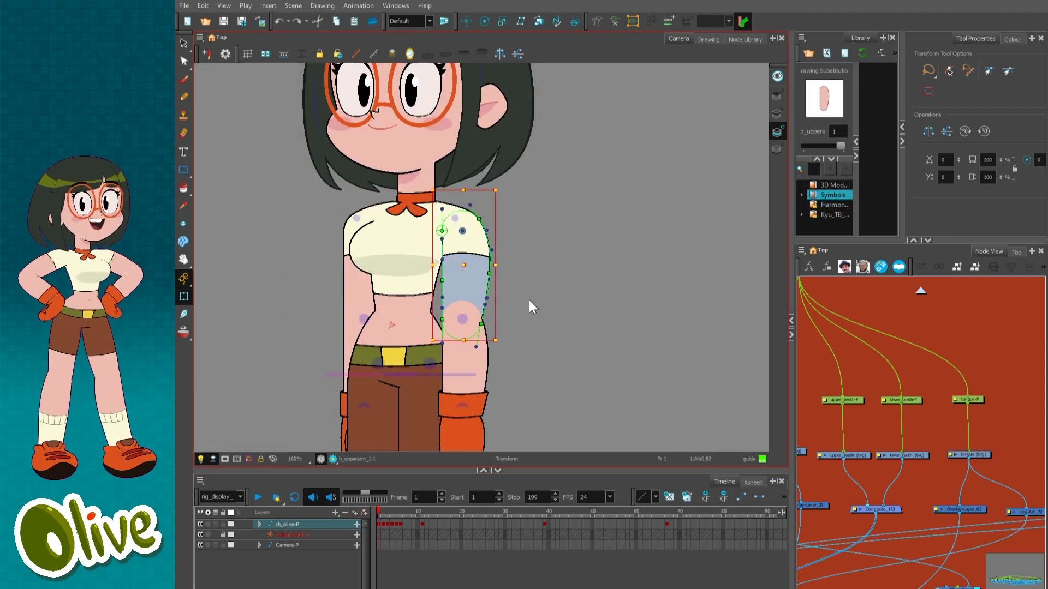
key("1")
left_click_drag(513, 370, 503, 334)
key("Escape")
left_click(483, 309)
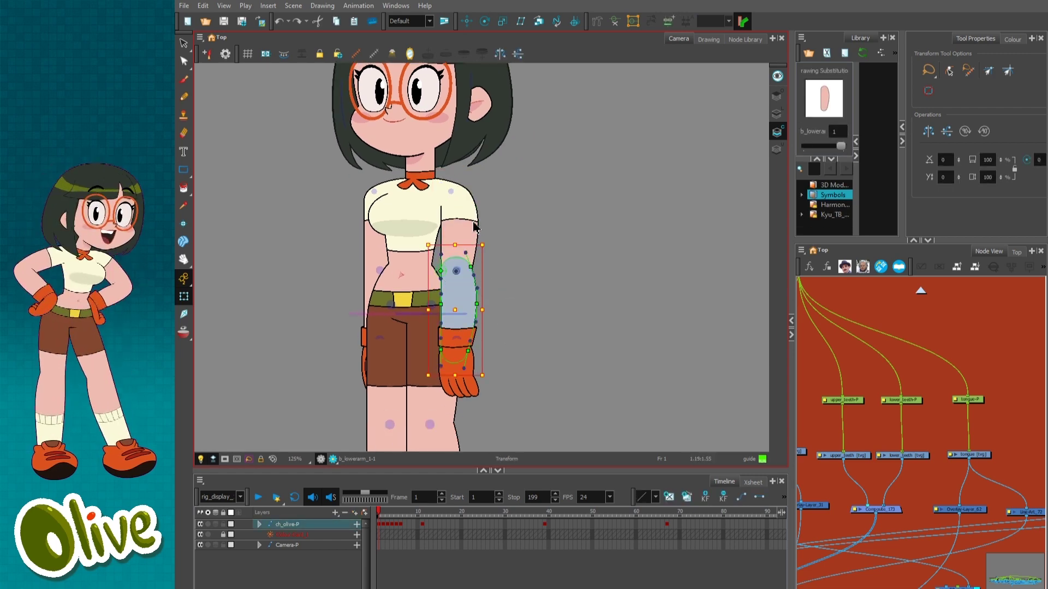
left_click(536, 344)
scroll(477, 297, "up", 3)
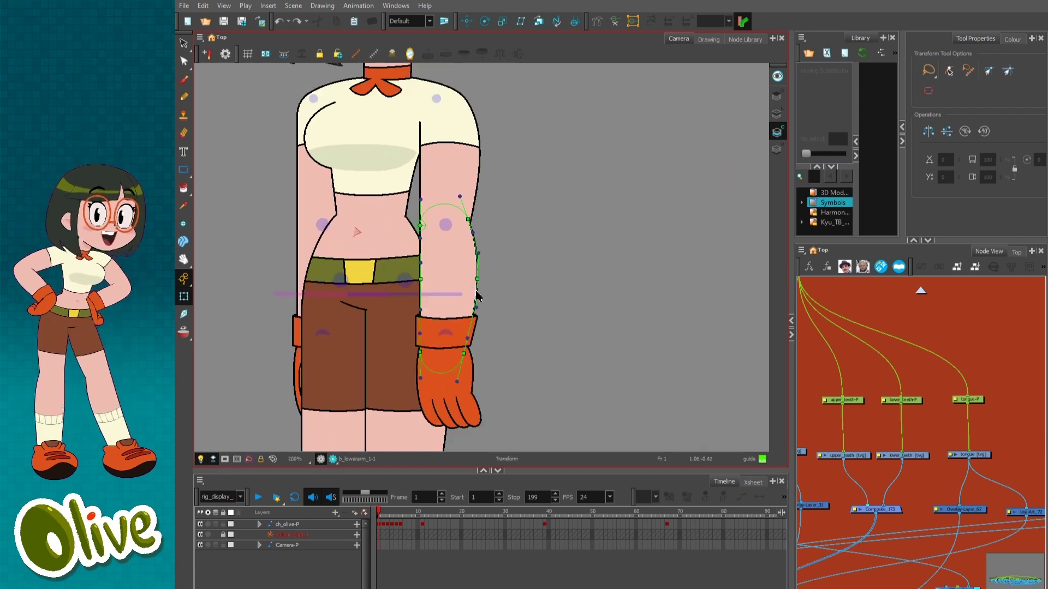
Select the near glove cuff over the lower arm and try enlarging it slightly.
left_click(466, 365)
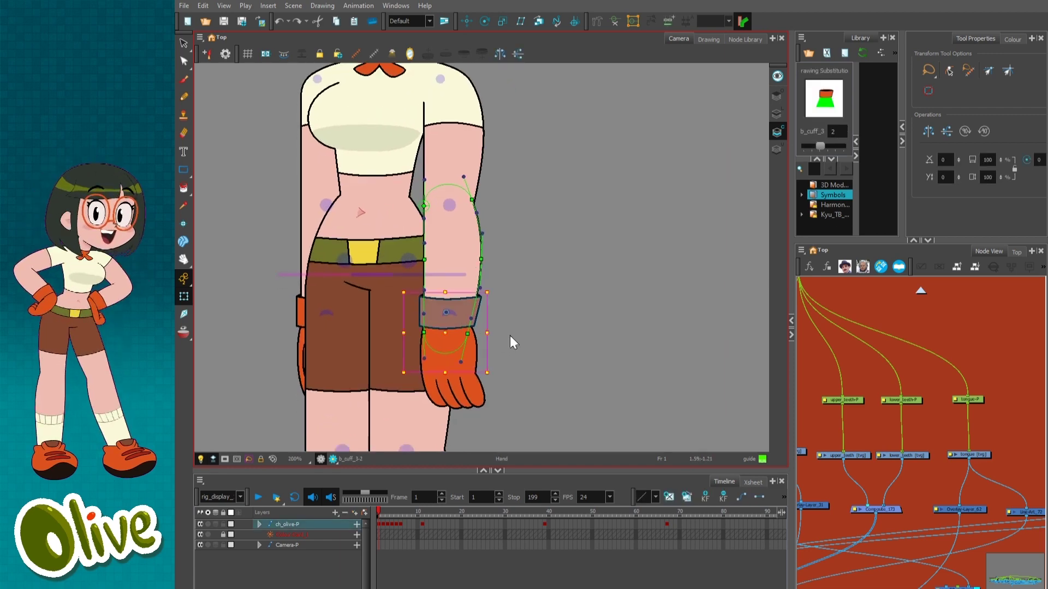
scroll(488, 312, "up", 1)
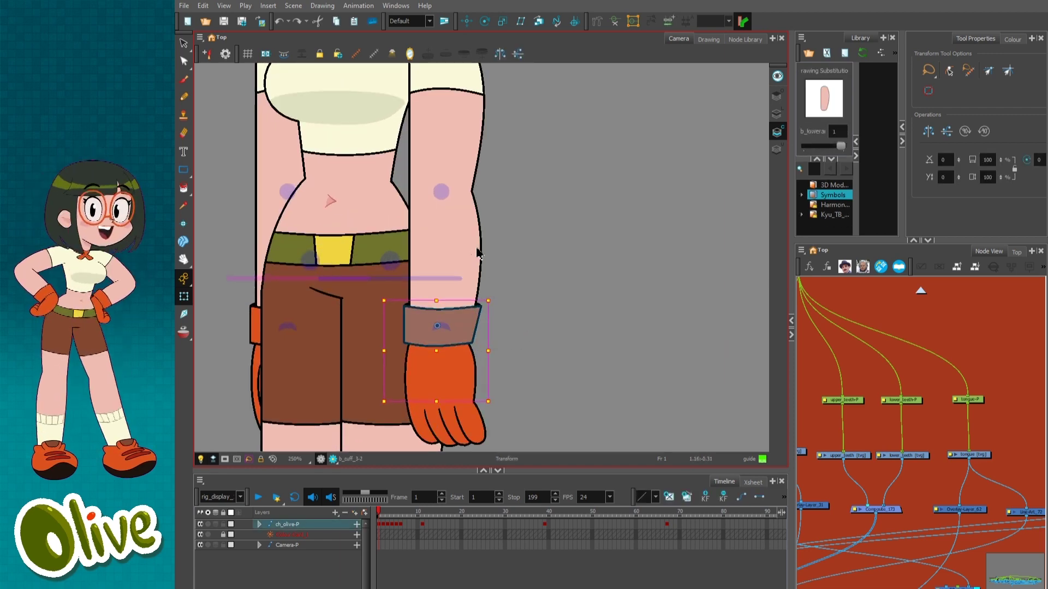
left_click(476, 254)
left_click(474, 331)
mouse_move(469, 328)
left_mouse_down()
mouse_move(472, 344)
mouse_move(472, 319)
left_mouse_up()
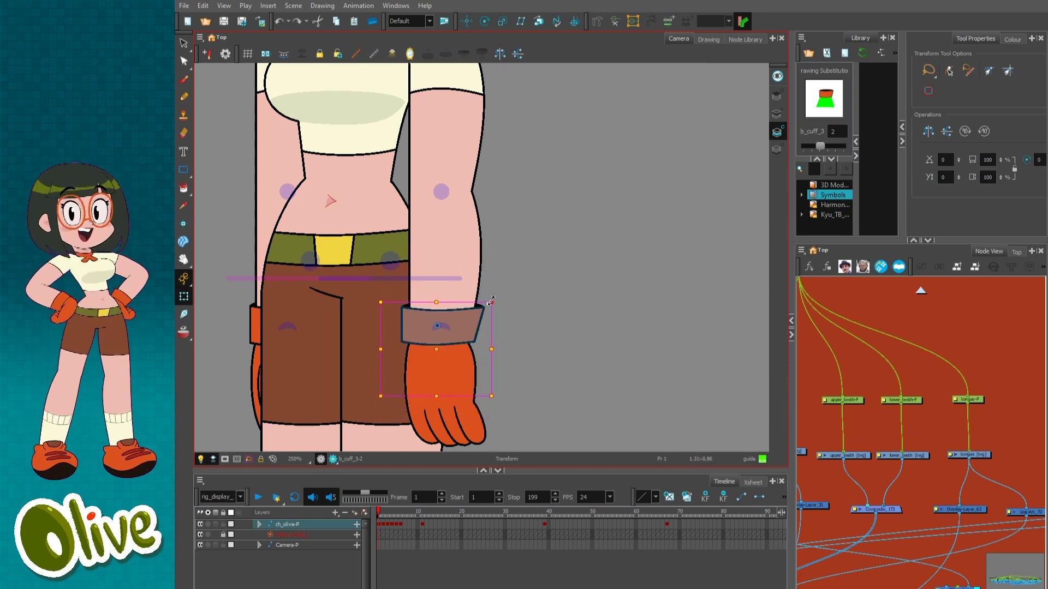
Cycle the near cuff through its drawing substitutions and return it to drawing 2.
key("bracketleft")
key("bracketright")
key("bracketright")
key("bracketright")
key("bracketright")
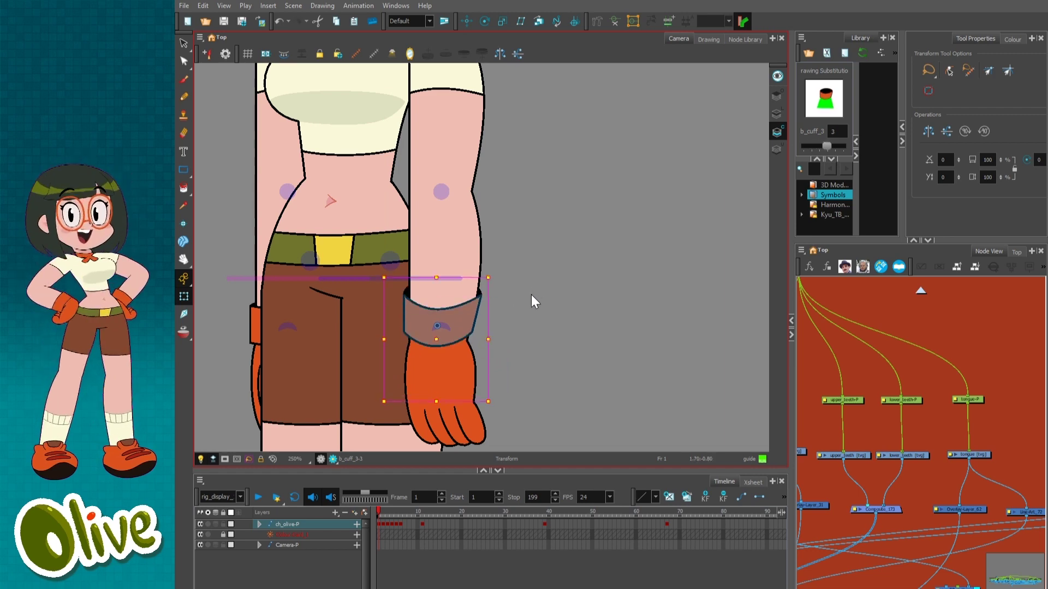
key("[")
key("[")
key("[")
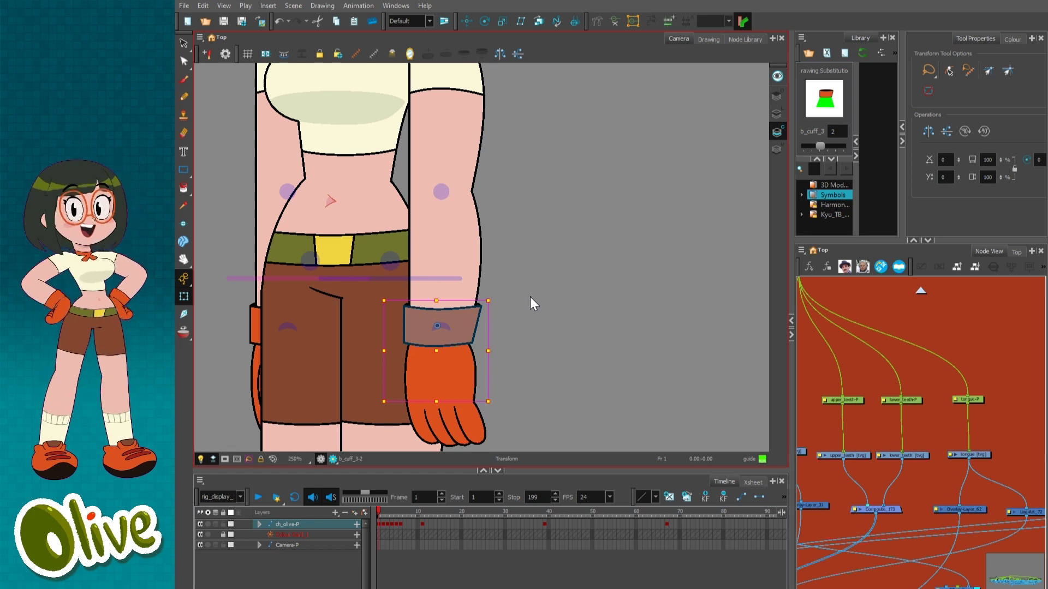
key("bracketleft")
key("bracketright")
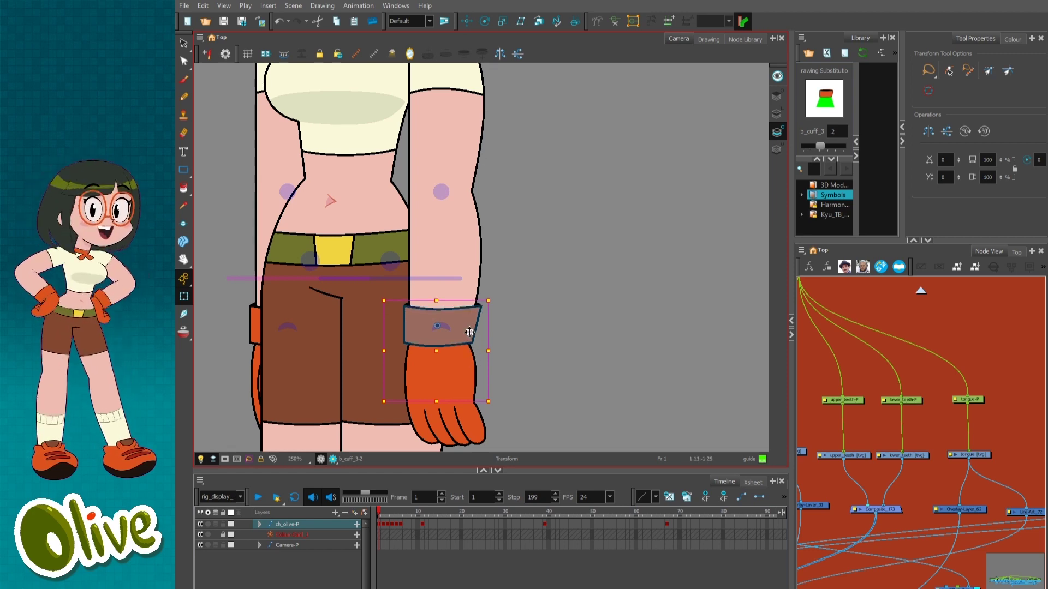
Isolate the near cuff's drawing and examine its line, colour, underlay and overlay art layers in turn.
double_click(438, 345)
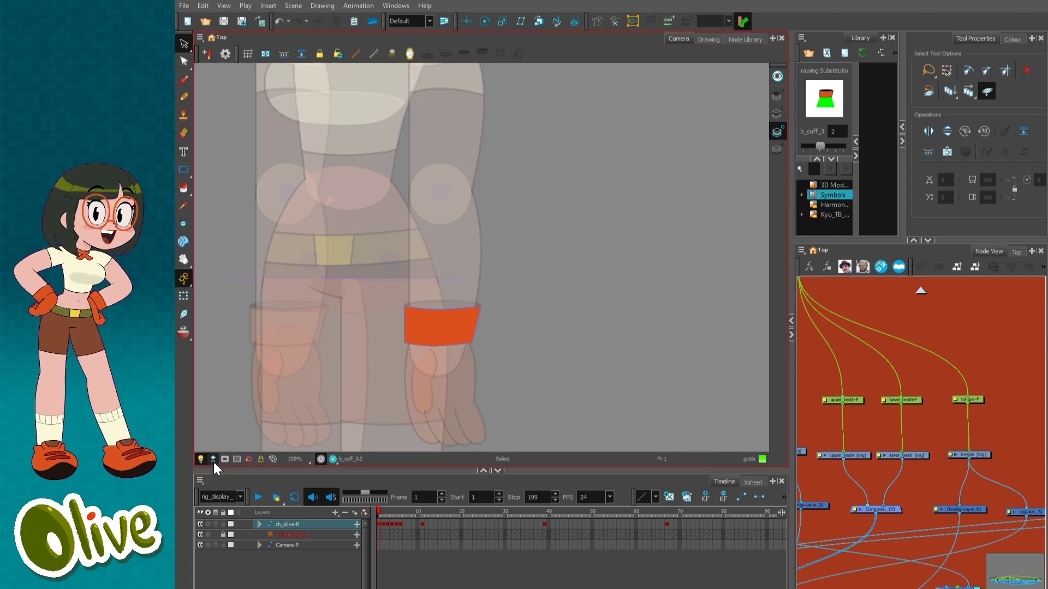
left_click(778, 117)
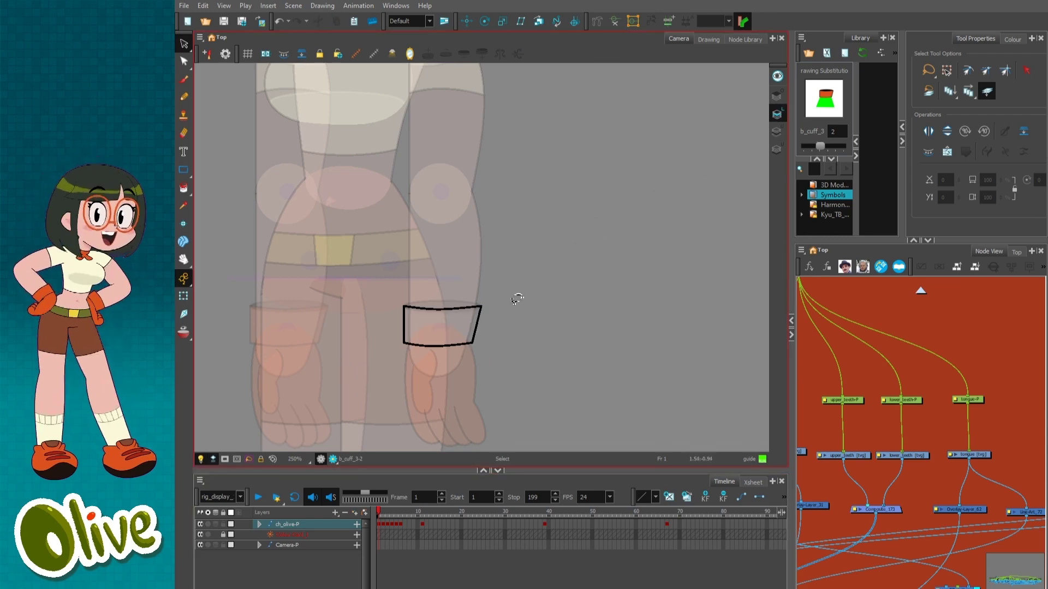
left_click_drag(563, 335, 562, 319)
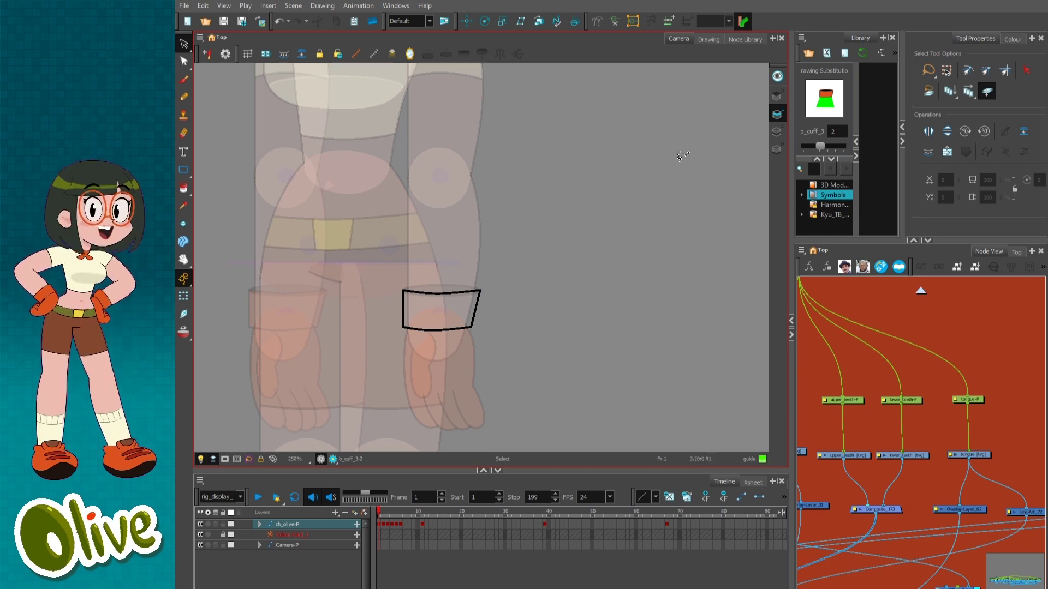
key("2")
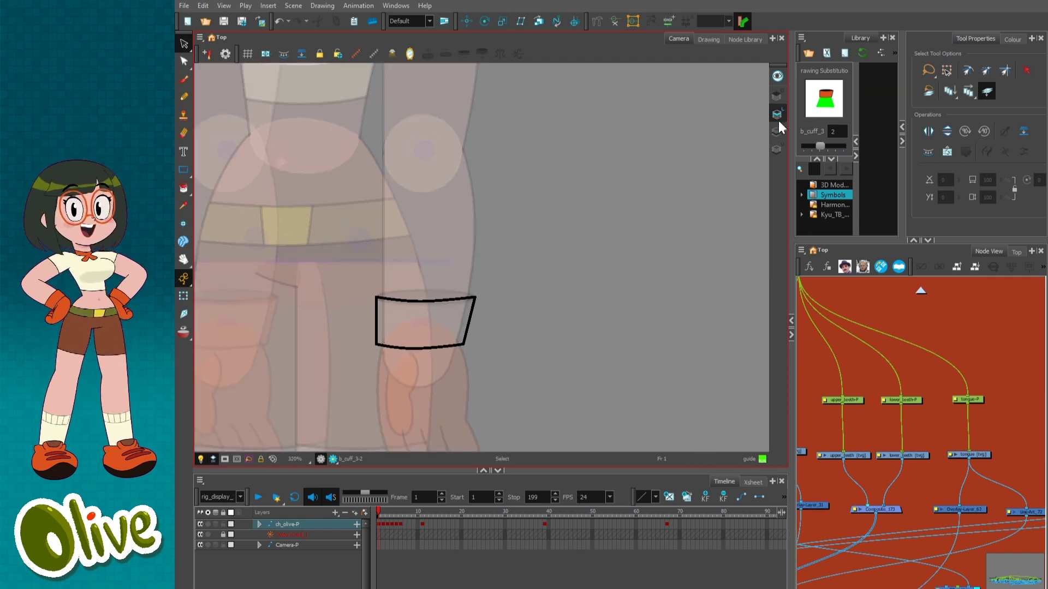
left_click(778, 132)
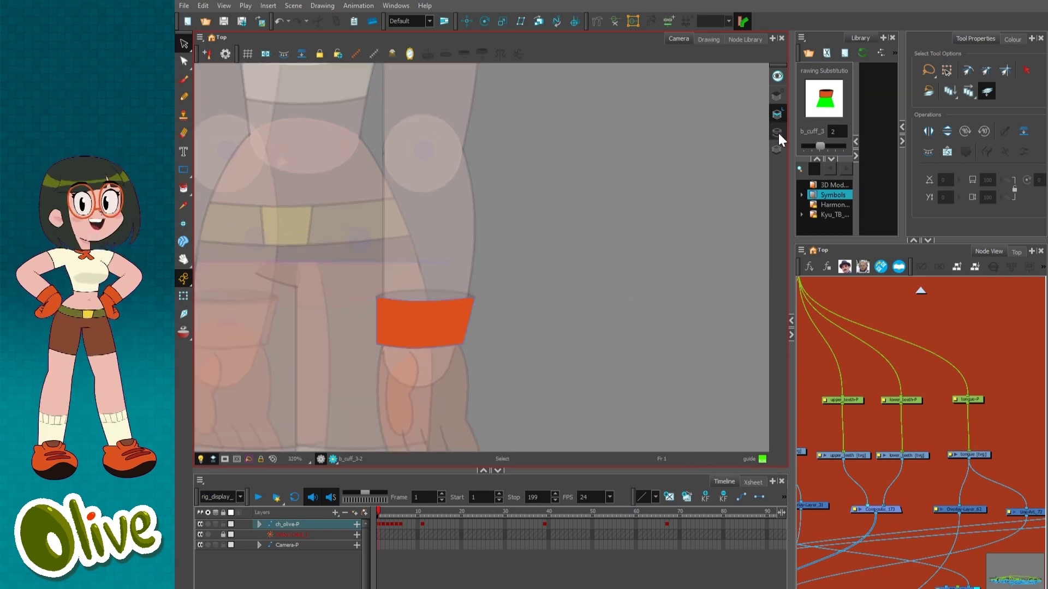
left_click(777, 151)
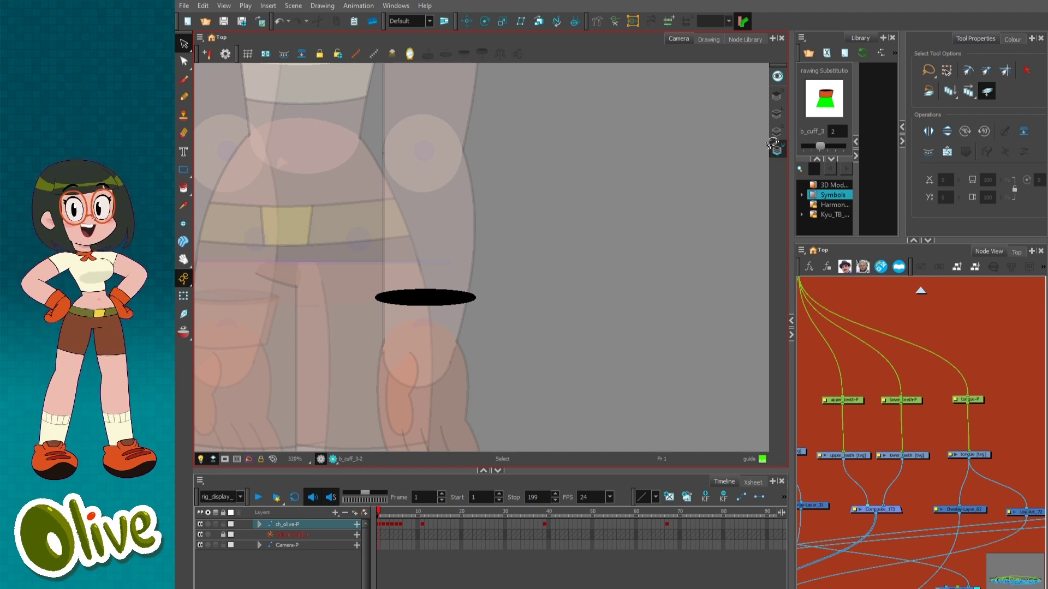
left_click(525, 295)
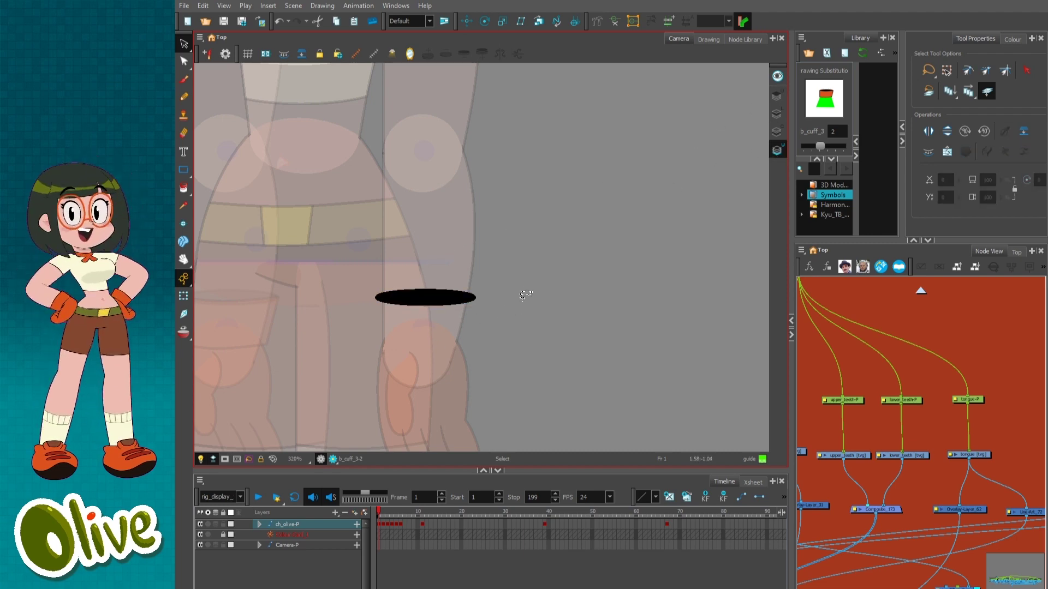
left_click(778, 96)
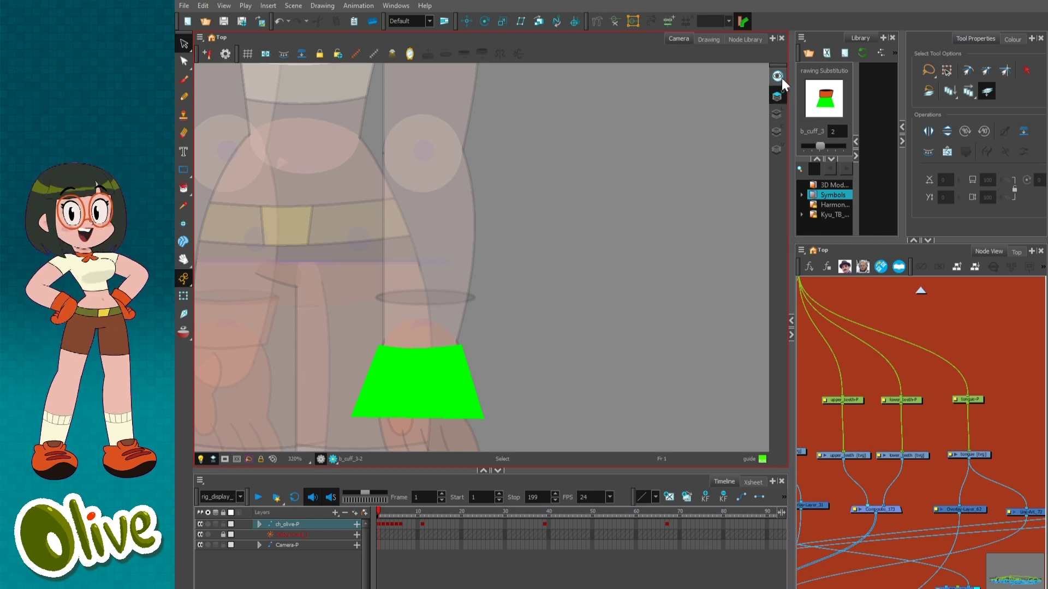
Try moving the near cuff up the forearm, and undo the move.
key("shift+t")
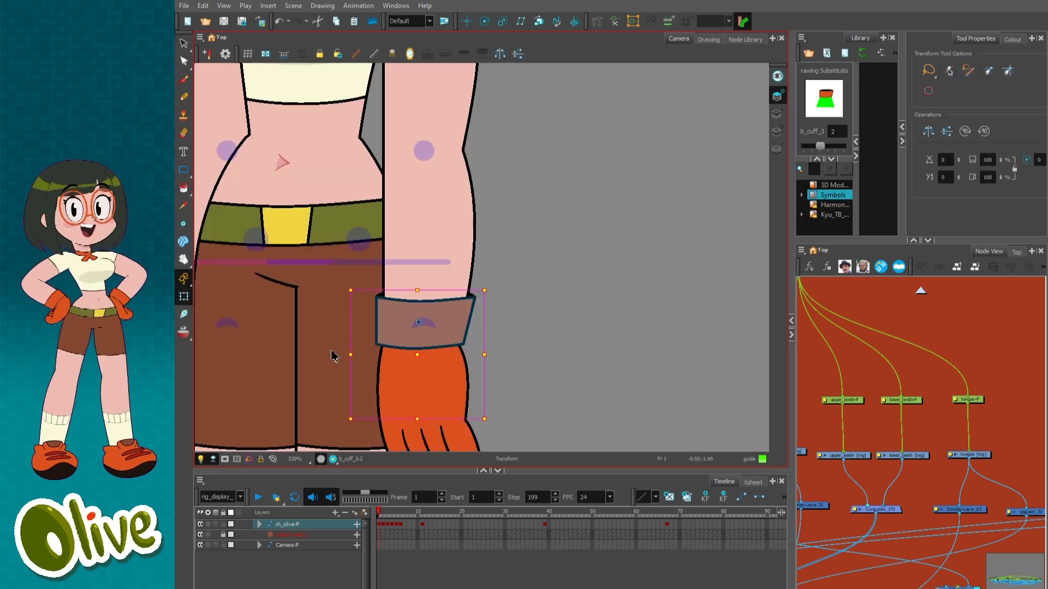
mouse_move(419, 350)
left_mouse_down()
mouse_move(421, 205)
mouse_move(433, 168)
mouse_move(479, 180)
mouse_move(467, 178)
mouse_move(469, 202)
mouse_move(505, 228)
mouse_move(419, 276)
left_mouse_up()
key("ctrl+z")
left_click(496, 295)
Isolate the near lower arm's drawing and examine its colour art and underlay art.
left_click(443, 232)
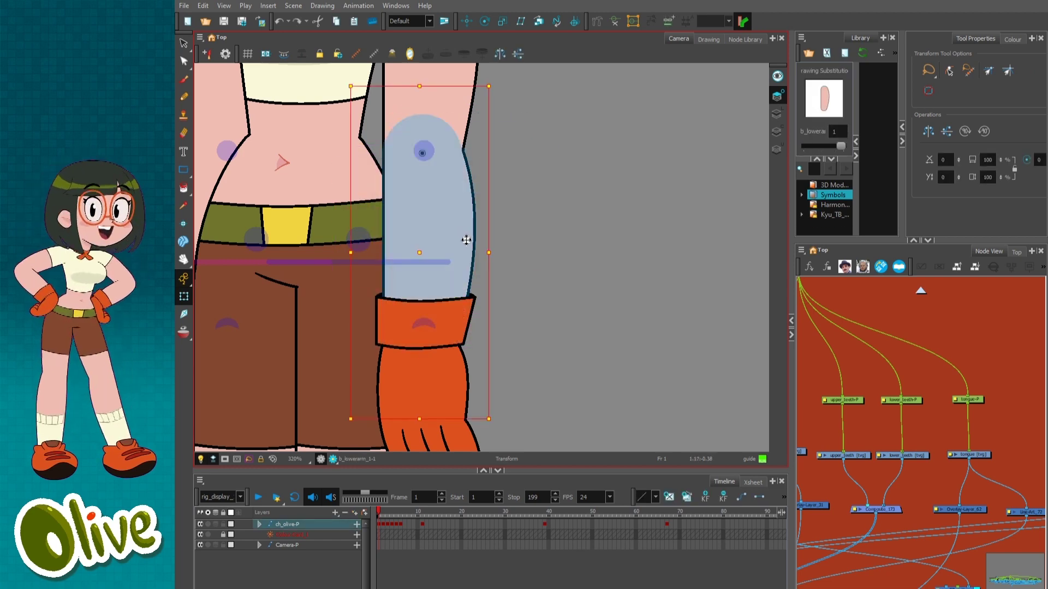
key("alt+s")
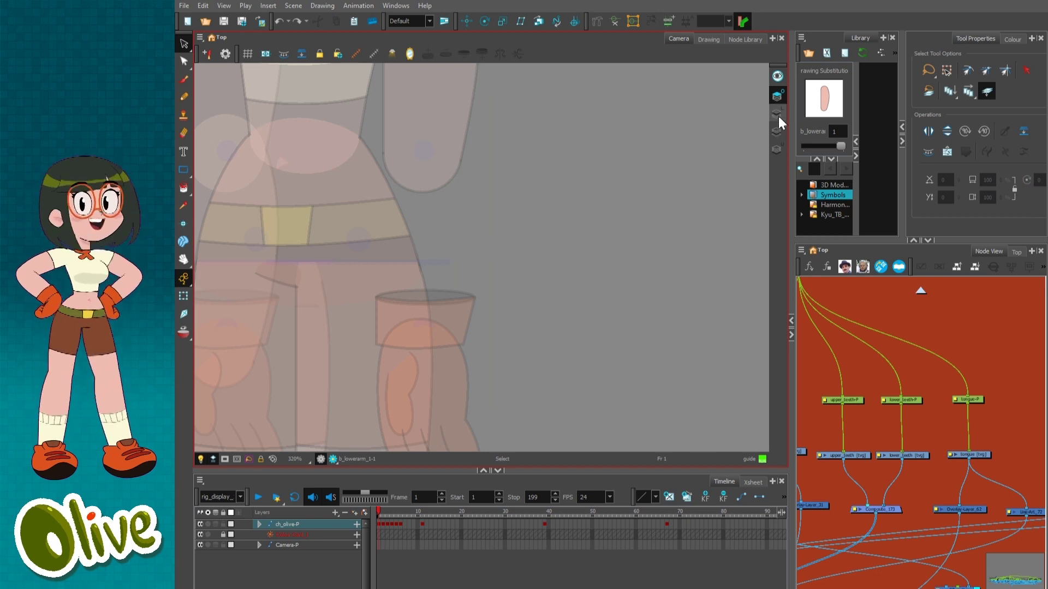
left_click(775, 133)
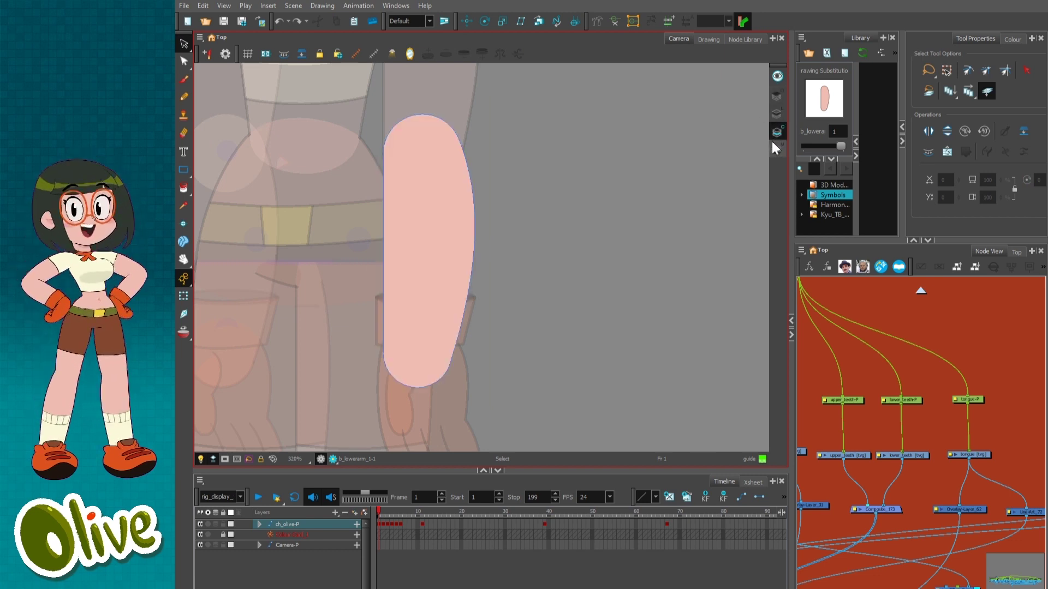
left_click(776, 149)
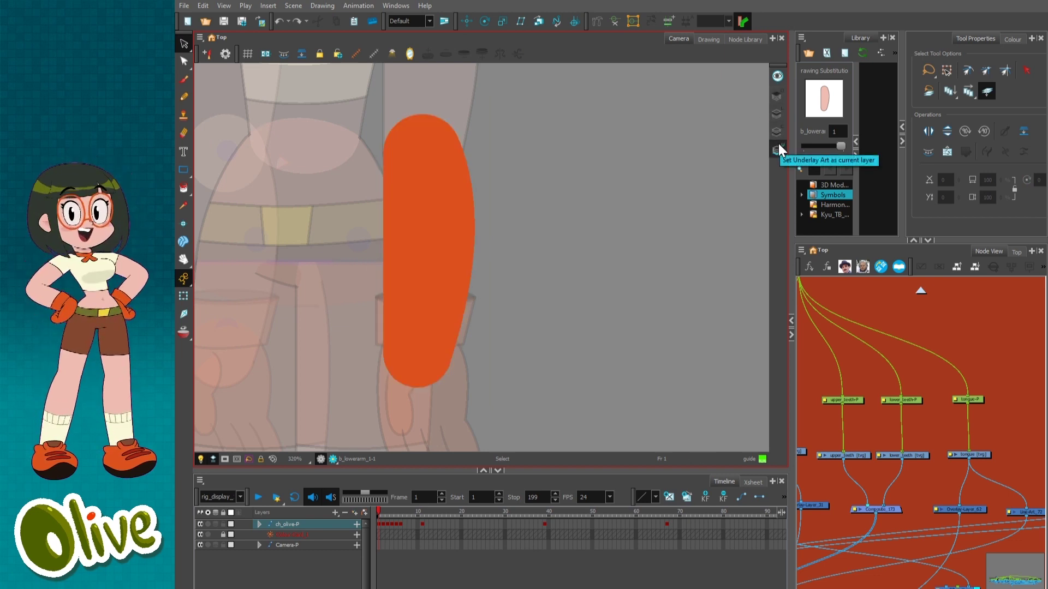
left_click(183, 296)
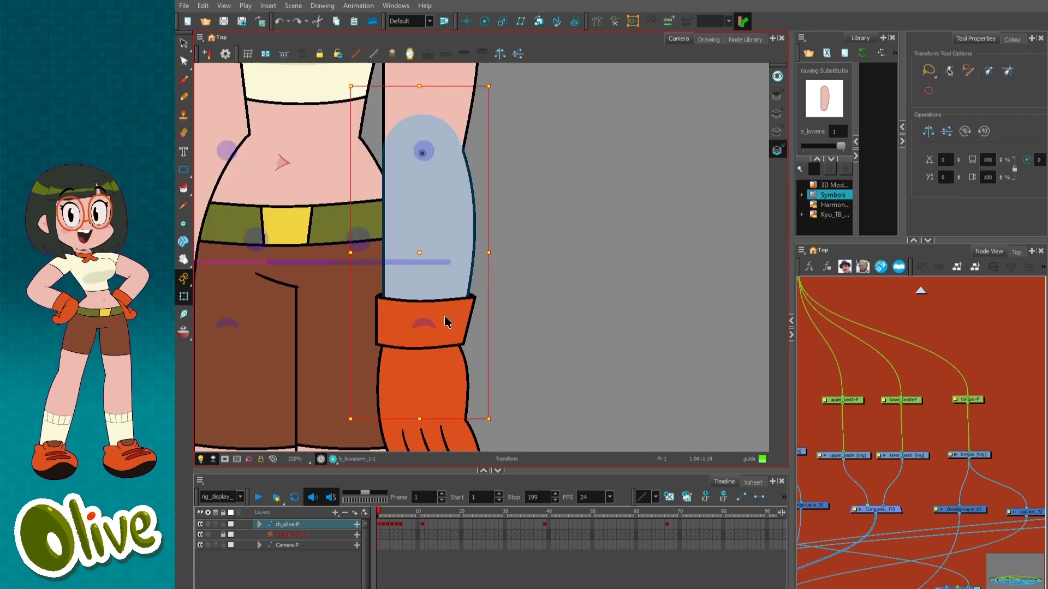
Select the near cuff and move it up the forearm to demonstrate the glove masking beneath it.
left_click(426, 321)
key("shift+b")
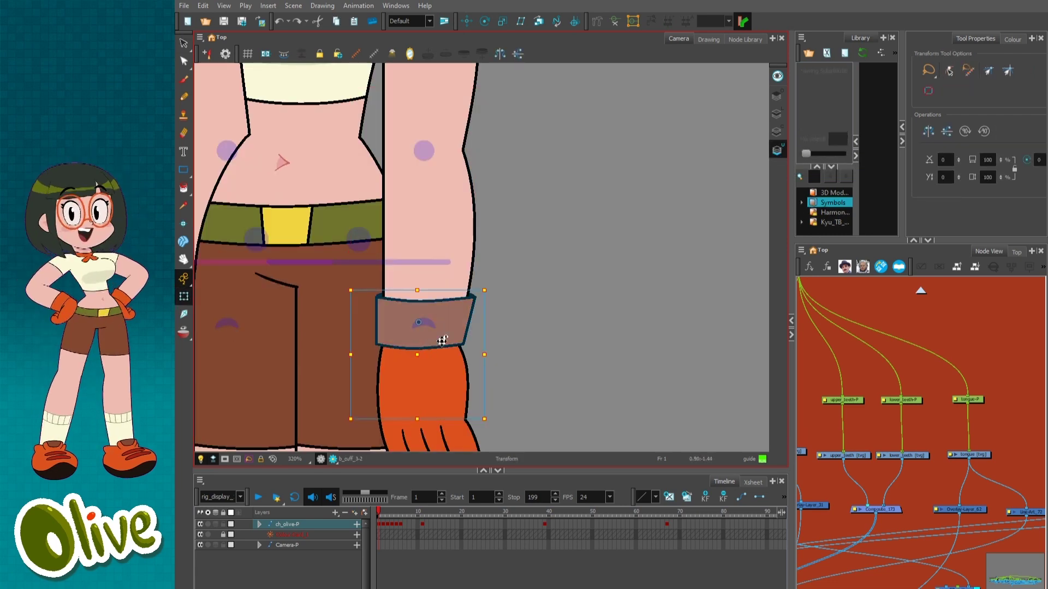
key("Escape")
left_click(424, 349)
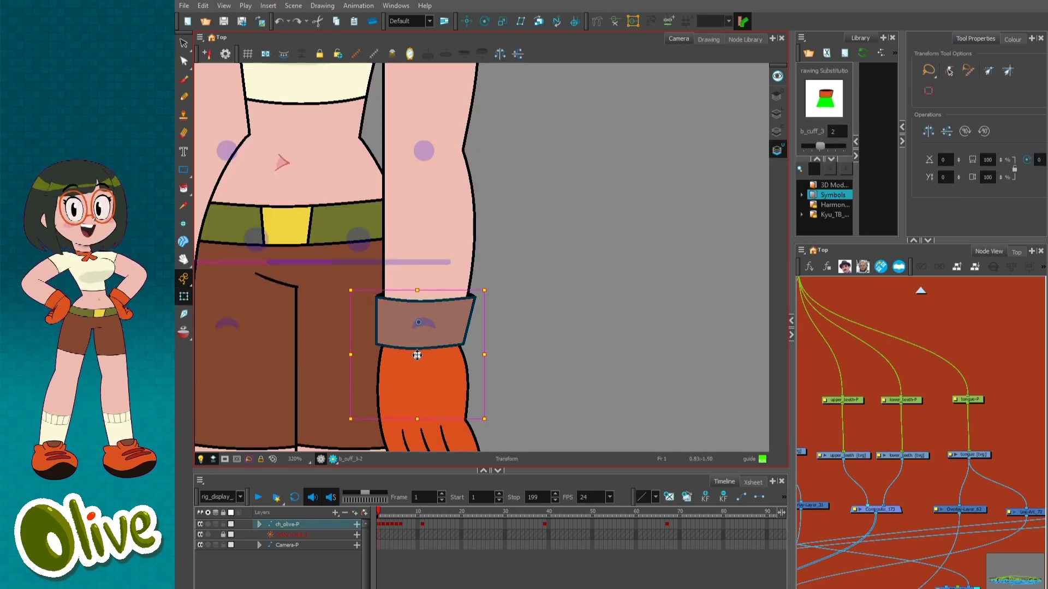
mouse_move(416, 355)
left_mouse_down()
mouse_move(418, 295)
mouse_move(473, 246)
mouse_move(434, 281)
mouse_move(411, 283)
mouse_move(490, 269)
mouse_move(423, 266)
mouse_move(411, 352)
left_mouse_up()
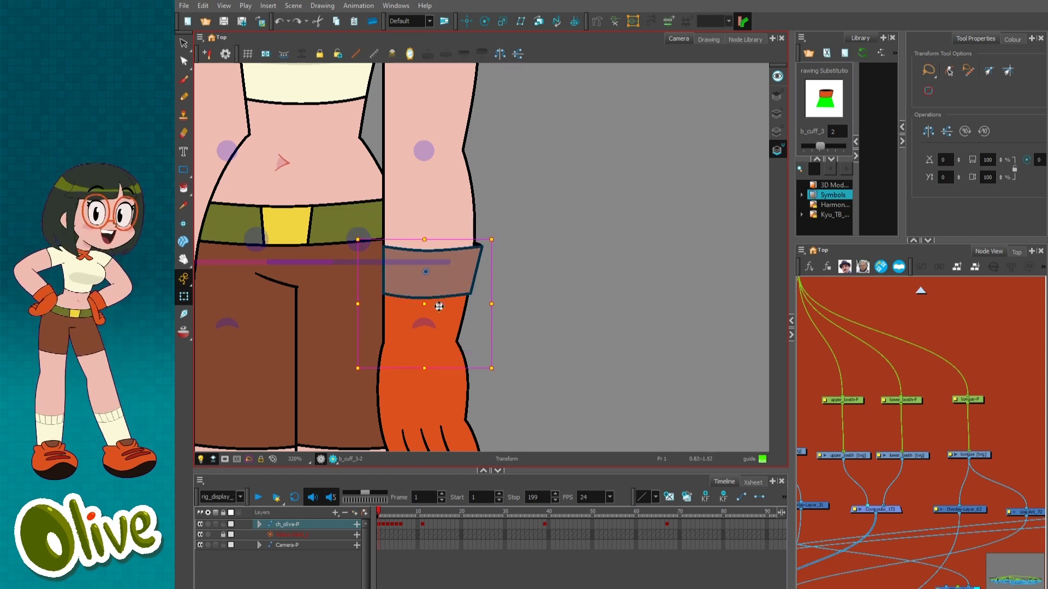
Locate the near hand and select it, then select the wrist cutter control just above it.
scroll(461, 369, "down", 4)
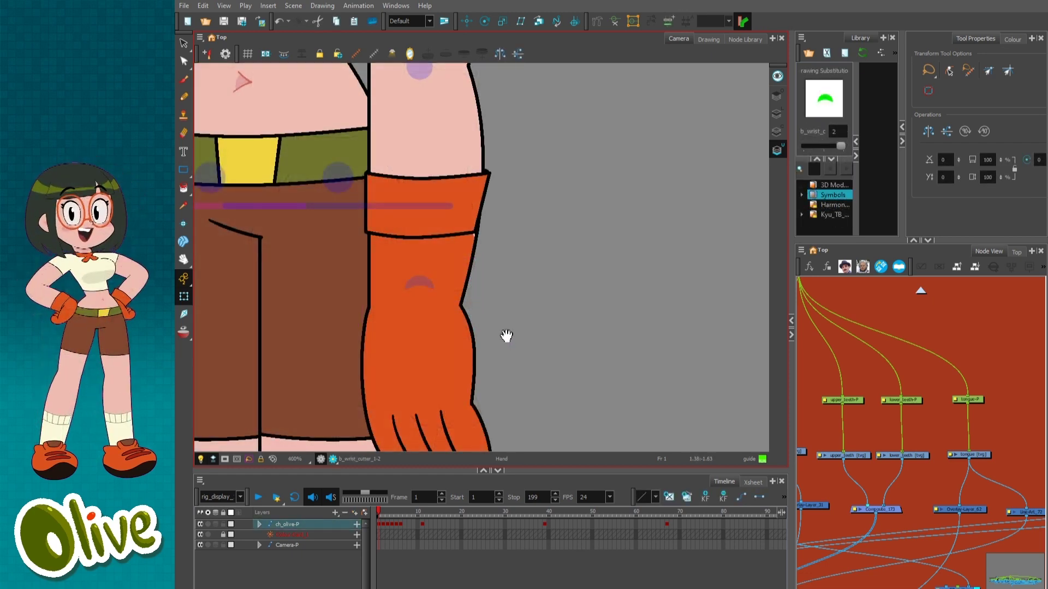
left_click_drag(507, 336, 512, 273)
left_click(474, 319)
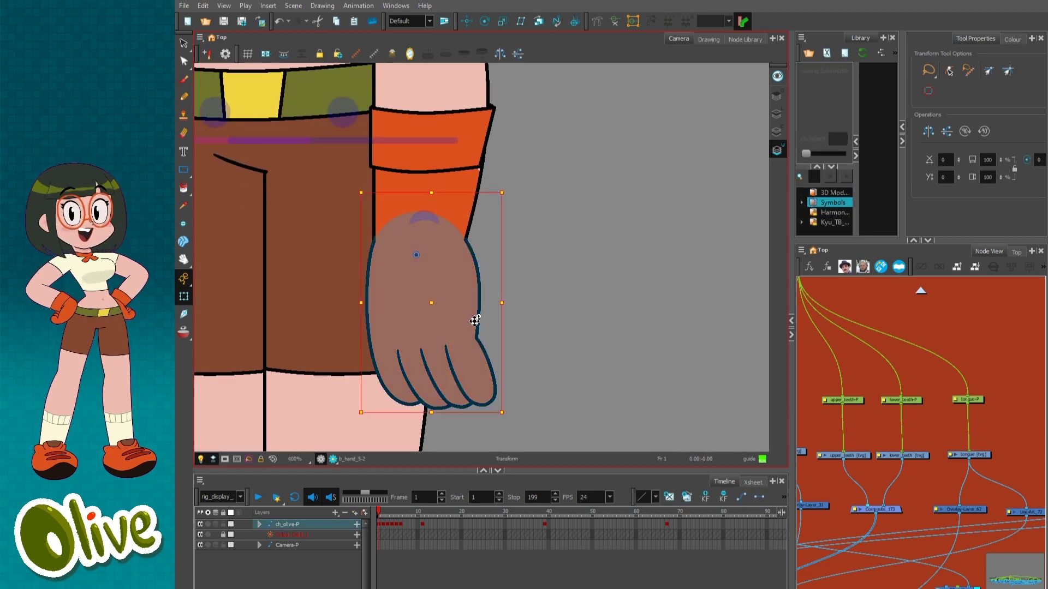
left_click(525, 410)
left_click(429, 214)
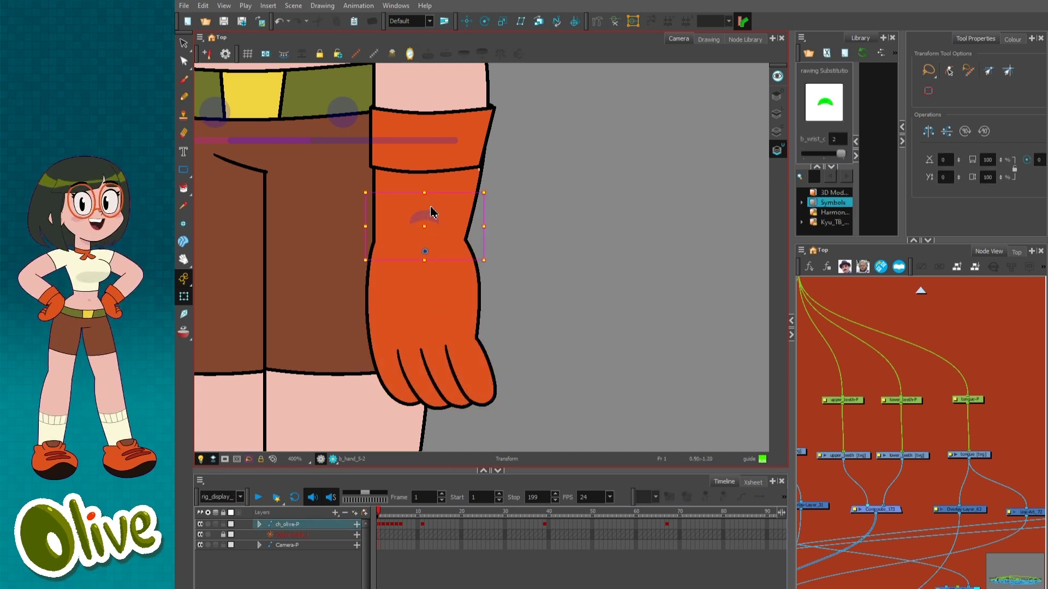
scroll(424, 213, "up", 1)
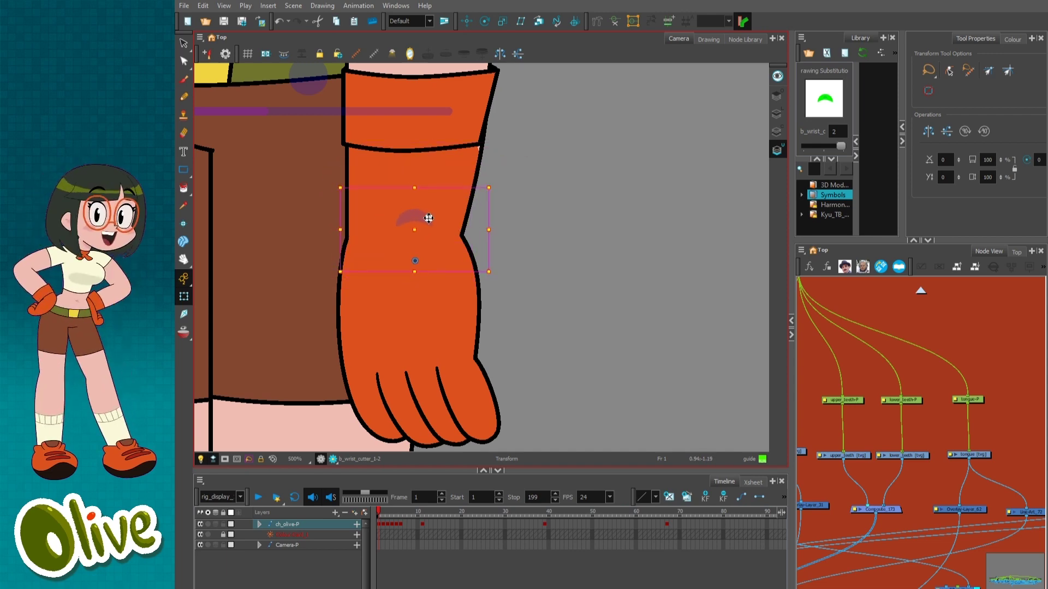
scroll(429, 218, "down", 1)
Try pulling the near hand off the wrist, rotating it sideways and repositioning it to demonstrate the wrist cutter's masking.
left_click(516, 281)
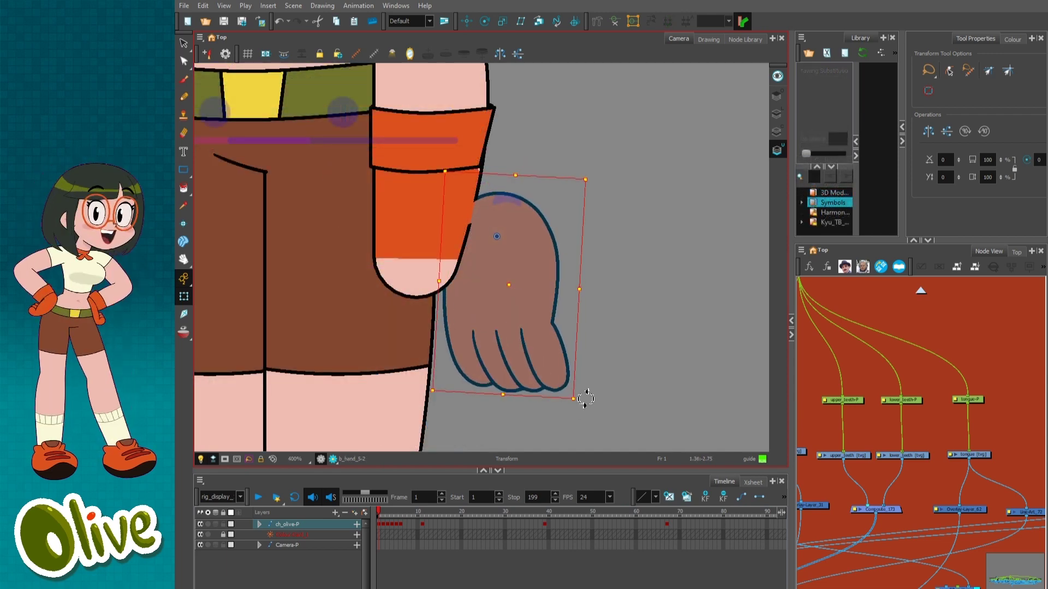
left_click_drag(585, 399, 657, 185)
mouse_move(545, 234)
left_mouse_down()
mouse_move(573, 269)
mouse_move(538, 250)
mouse_move(526, 264)
mouse_move(556, 271)
mouse_move(556, 261)
left_mouse_up()
left_click(491, 262)
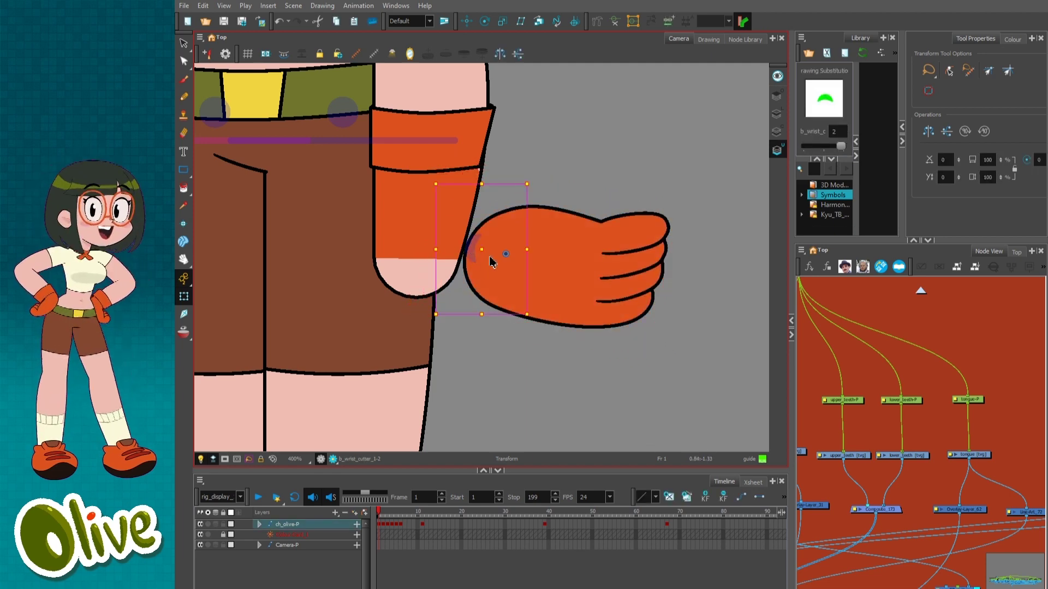
left_click(570, 251)
left_click_drag(562, 257, 550, 222)
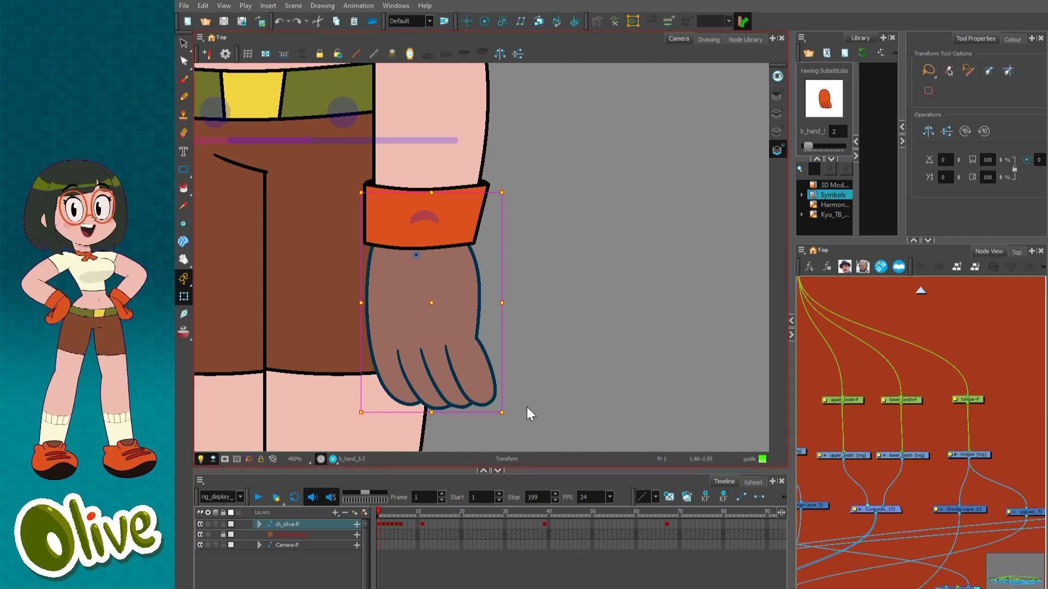
Cycle forward through the near hand's drawing substitutions to drawing 32.
key("]")
key("[")
key("[")
key("]")
key("]")
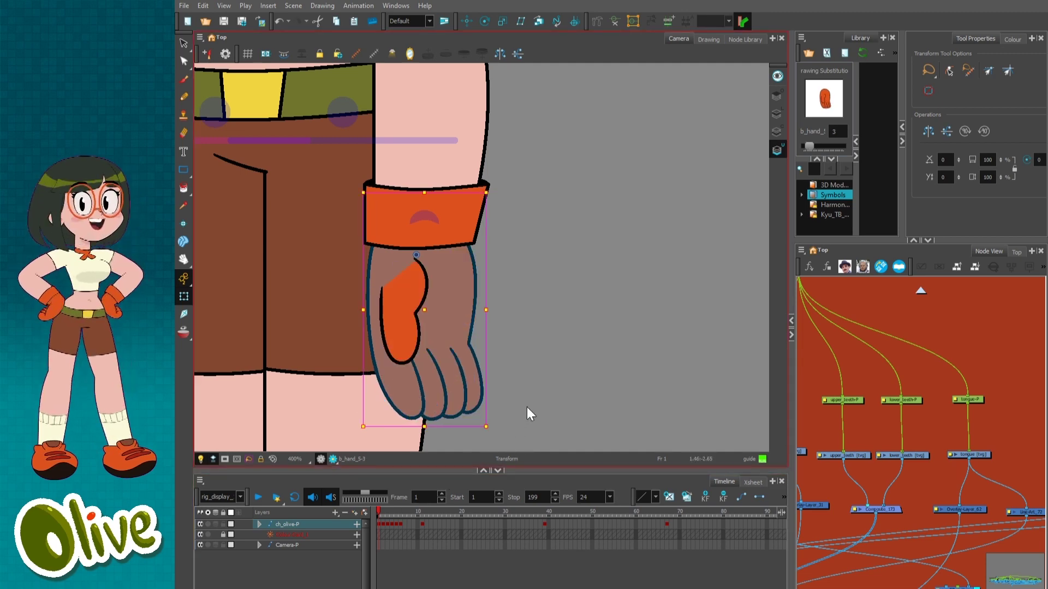
key("]")
key("]")
key("]")
key("]")
key("]")
key("]")
key("]")
key("]")
key("]")
key("]")
key("]")
key("]")
key("]")
key("]")
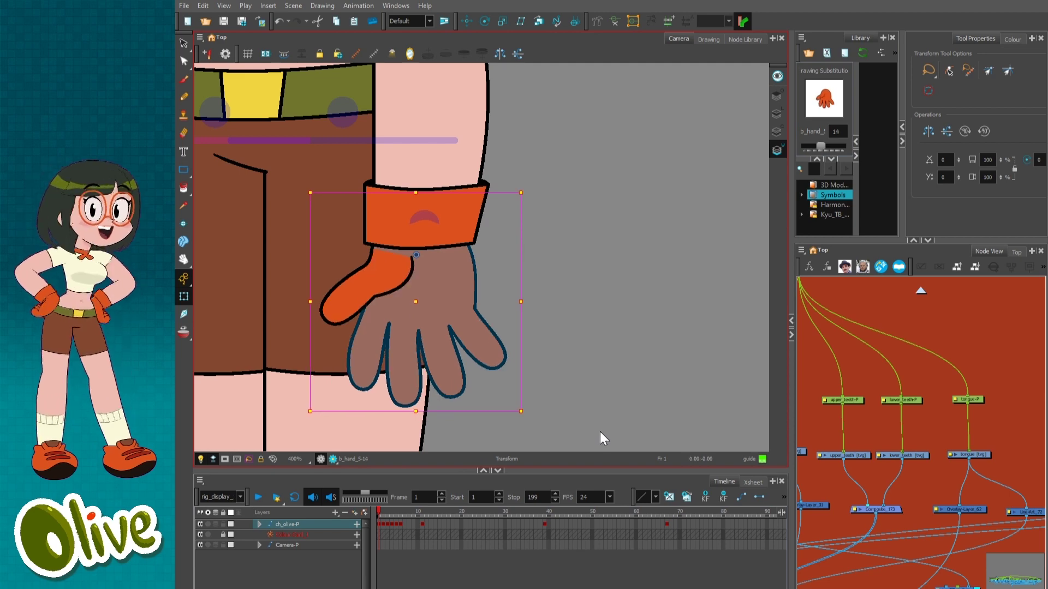
key("]")
key("]")
key("]")
key("]")
key("]")
key("]")
key("]")
key("]")
key("]")
key("]")
key("]")
key("]")
key("]")
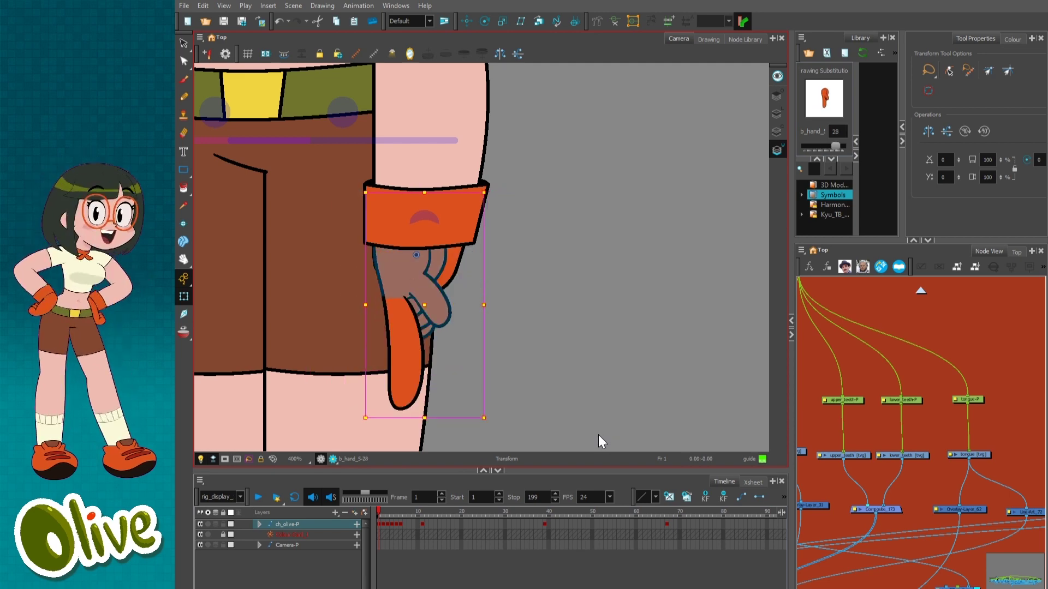
key("]")
key("]")
key("]")
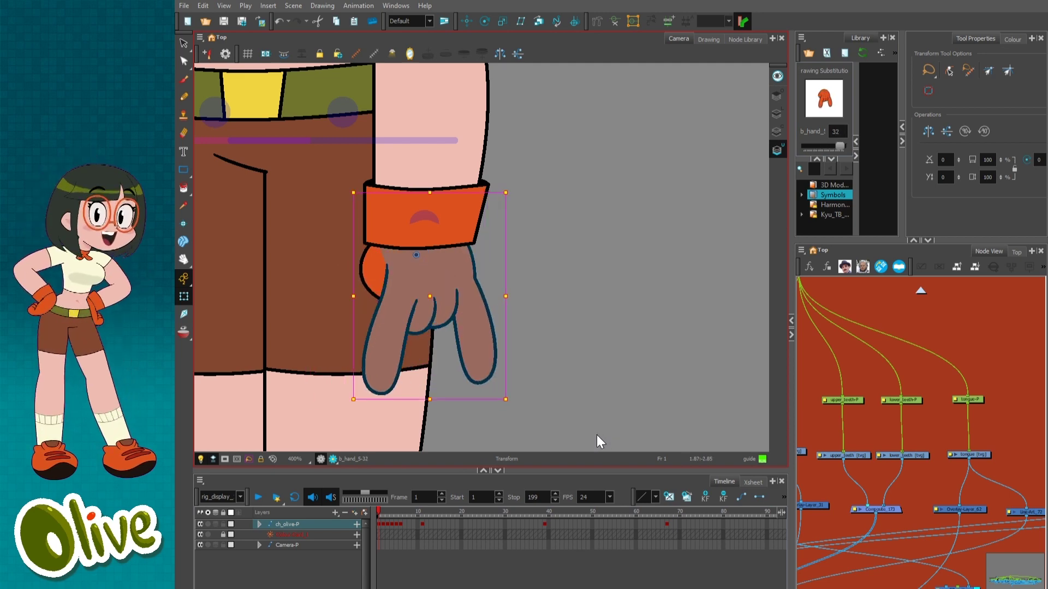
Step the near hand back through its drawing substitutions to the fist, drawing 17.
key("[")
key("[")
key("[")
key("[")
key("[")
key("[")
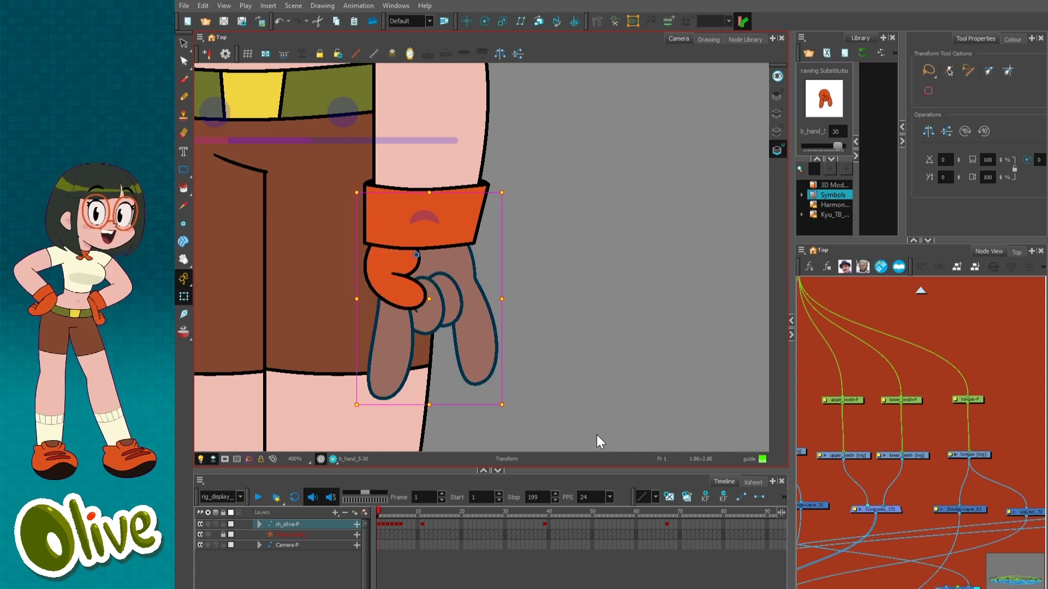
key("[")
key("[")
key("bracketleft")
key("bracketleft")
key("bracketleft")
key("bracketleft")
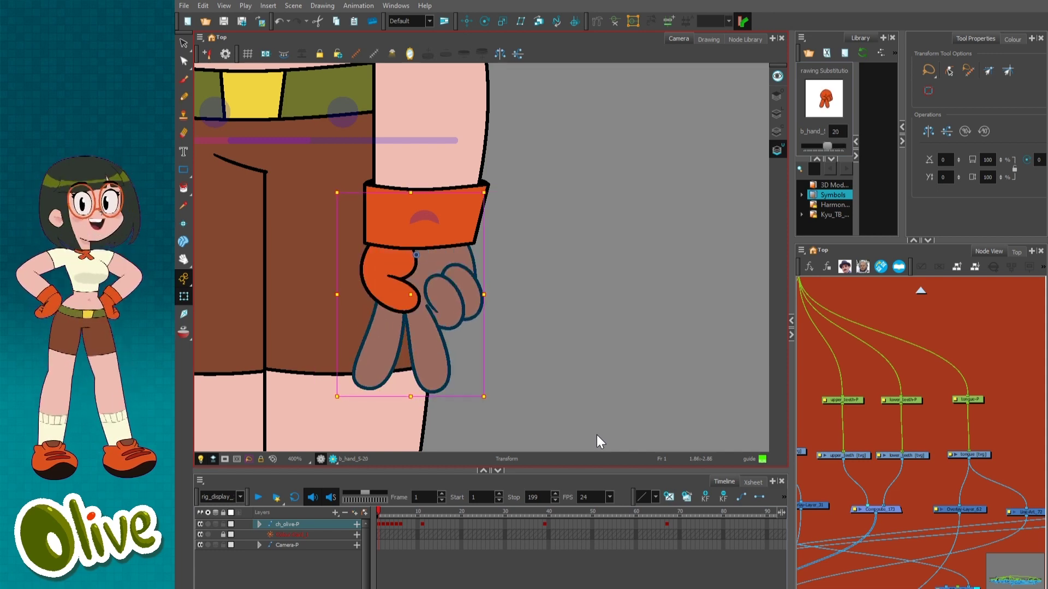
key("minus")
key("minus")
key("minus")
key("minus")
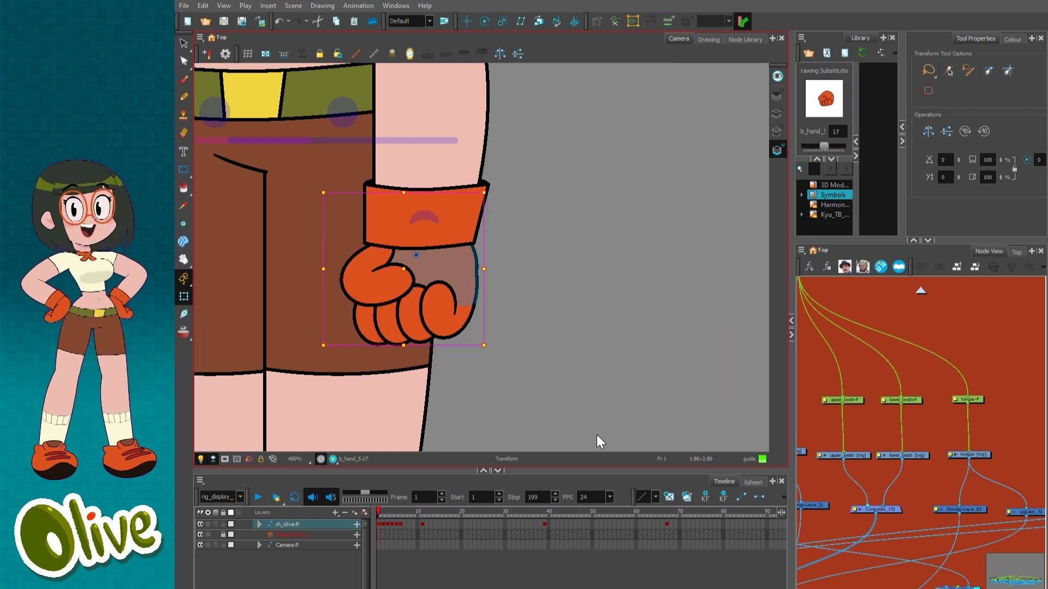
key("equal")
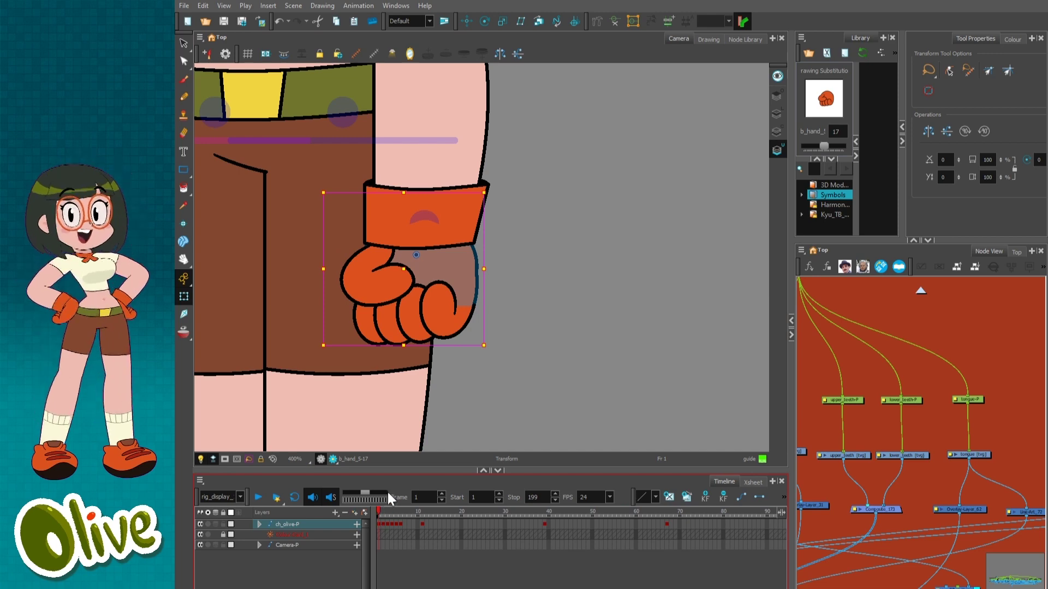
Return the near hand to drawing substitution 1, the relaxed hand with the thumb in front.
key("minus")
key("minus")
key("minus")
key("minus")
key("minus")
key("minus")
key("minus")
key("minus")
key("minus")
key("minus")
key("minus")
key("minus")
key("minus")
key("minus")
key("minus")
key("minus")
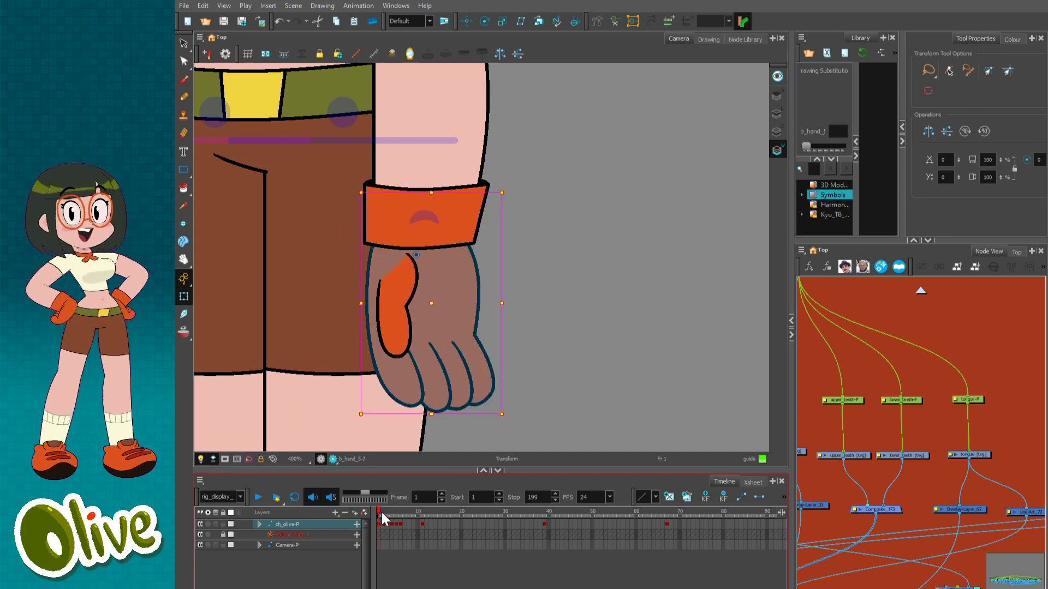
key("bracketright")
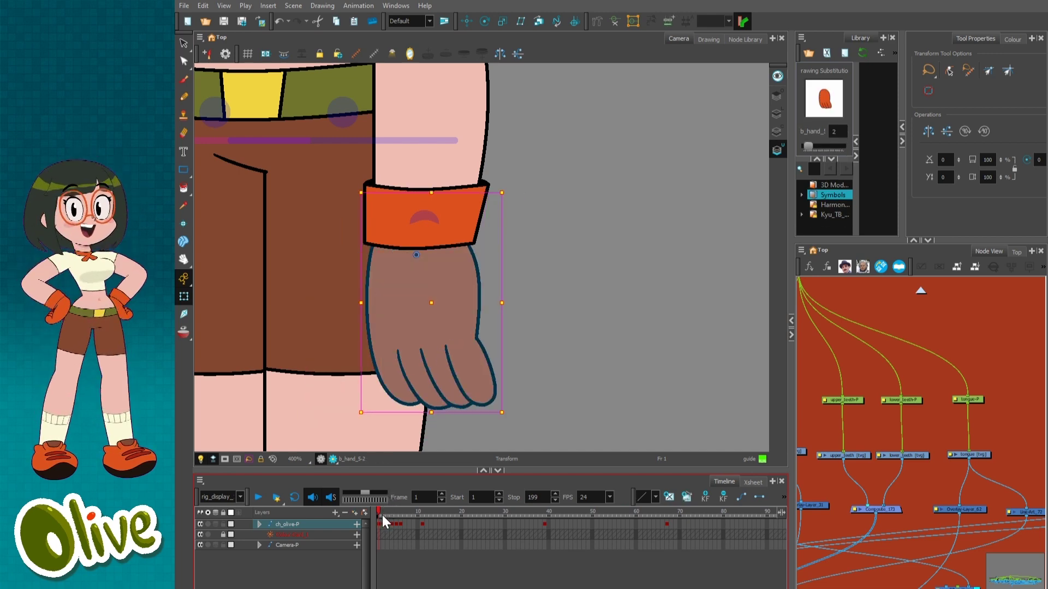
key("bracketleft")
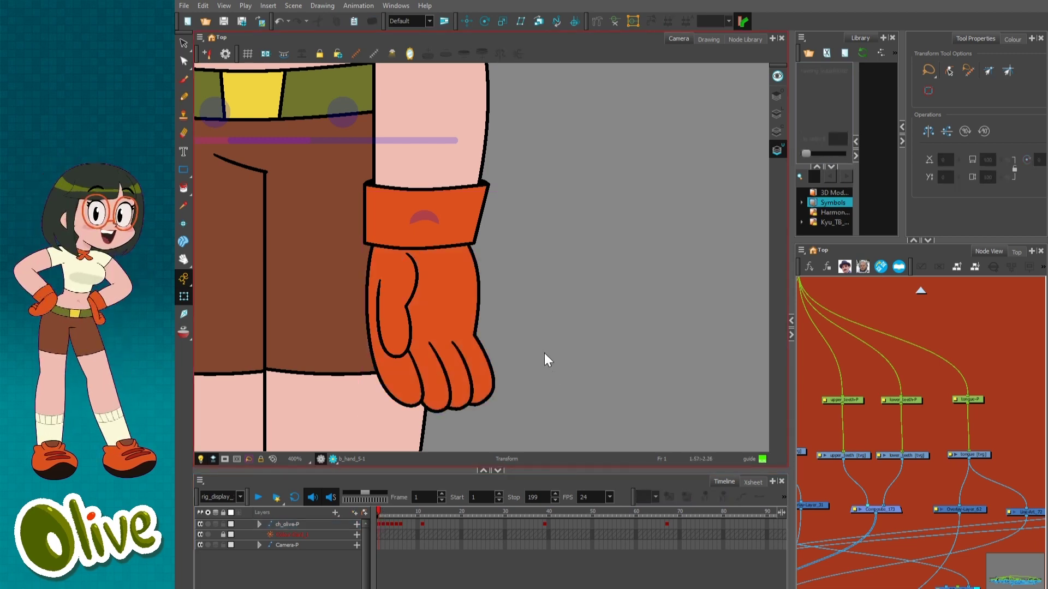
Isolate the near hand's drawing and examine its line, colour, overlay and underlay art layers.
double_click(449, 300)
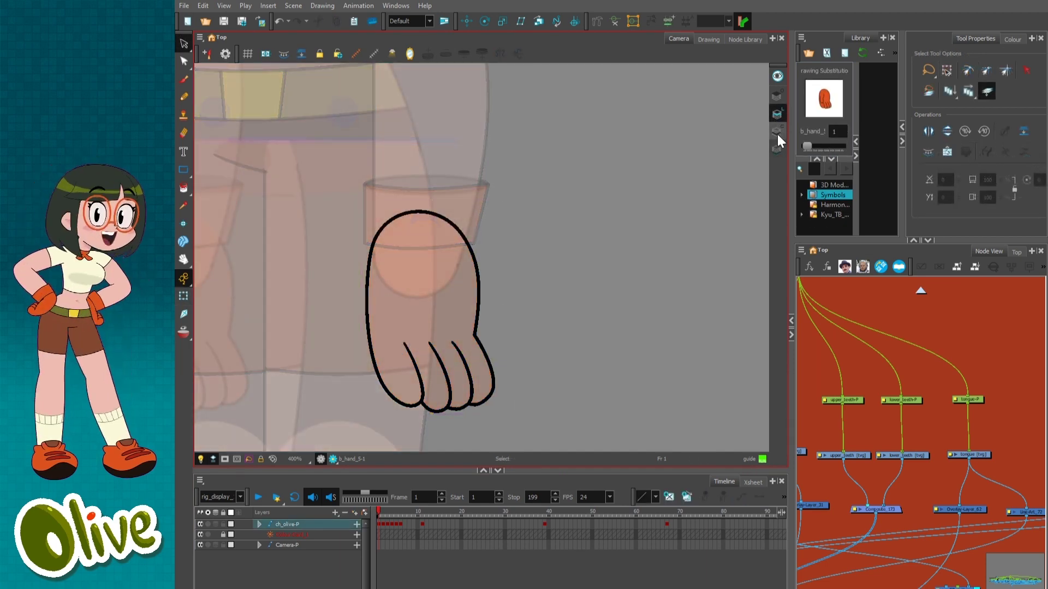
left_click(776, 131)
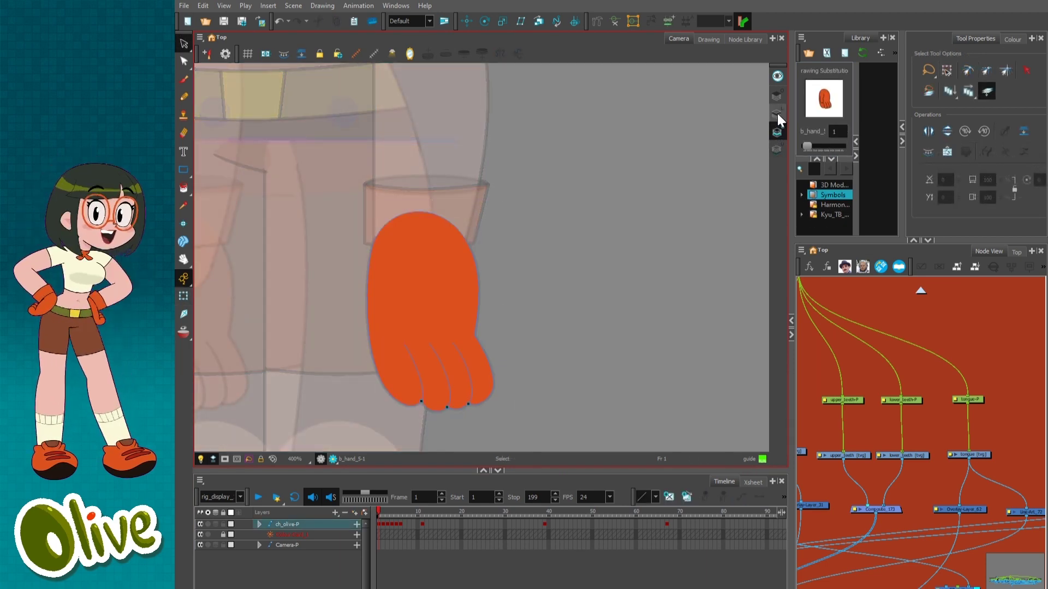
left_click(777, 113)
left_click(777, 130)
left_click(778, 115)
left_click(777, 131)
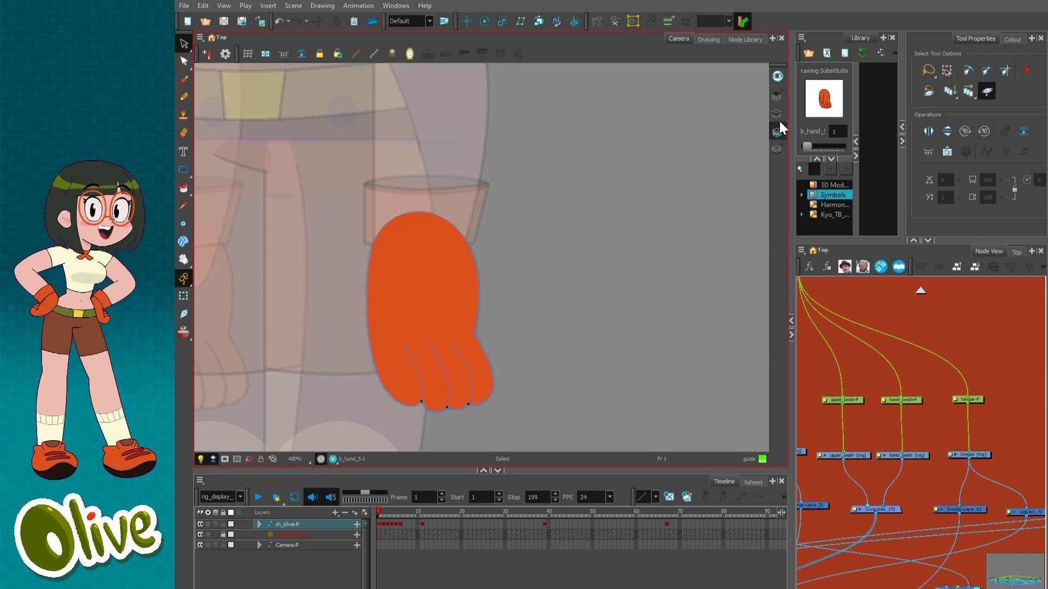
left_click(777, 97)
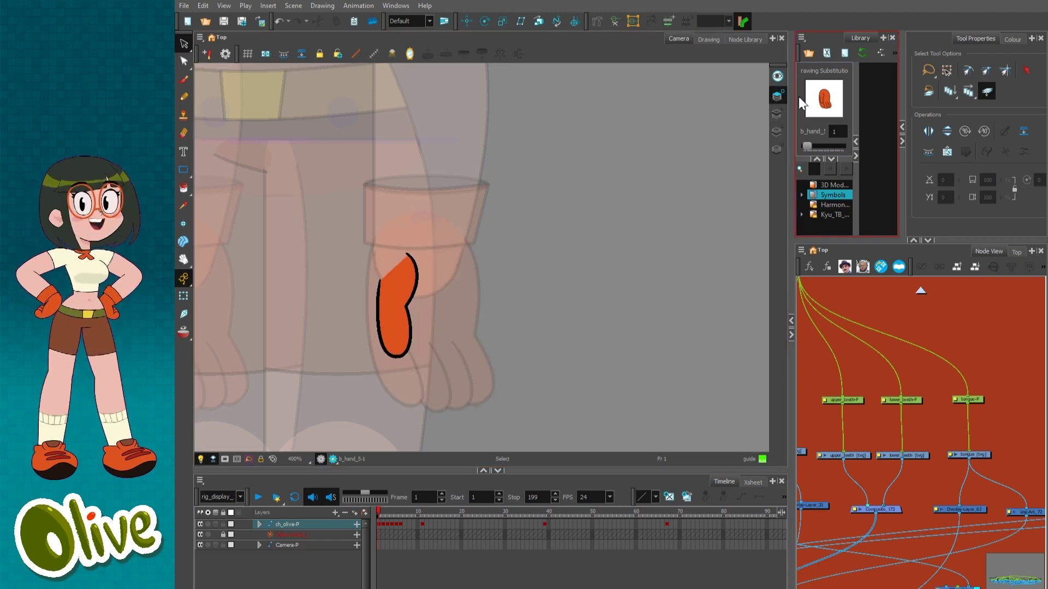
left_click(778, 149)
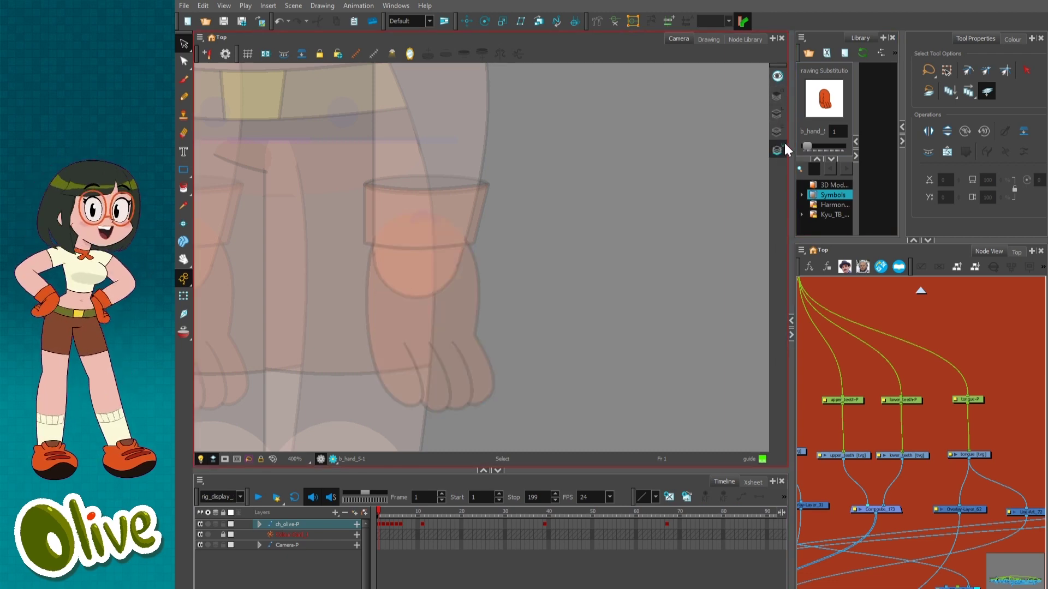
left_click(778, 97)
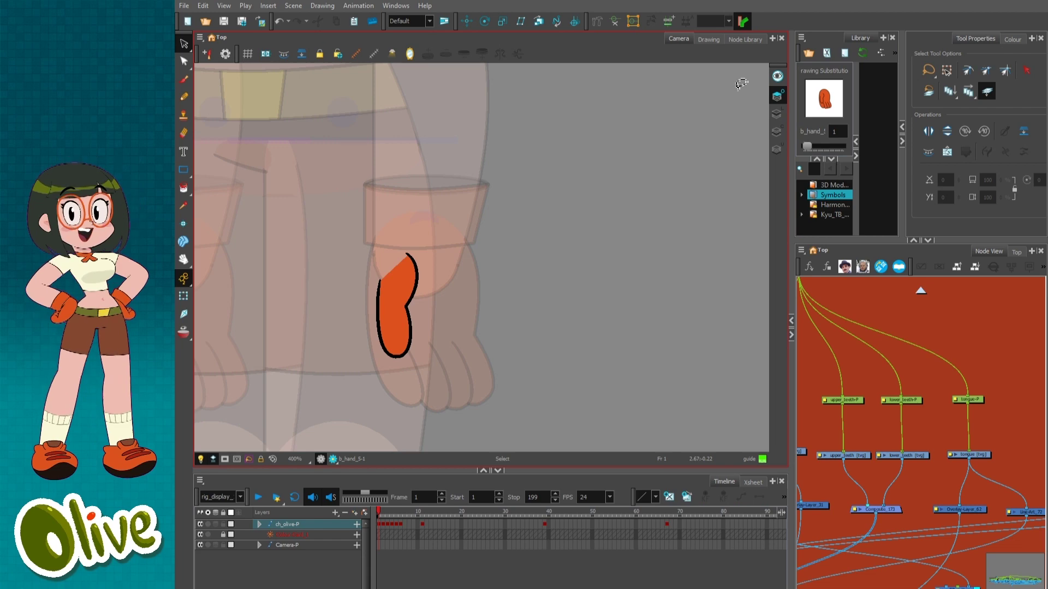
Try transforming the near hand's thumb overlay separately from the palm, undo the changes and clear the selection.
left_click(183, 296)
mouse_move(428, 305)
left_mouse_down()
mouse_move(486, 298)
mouse_move(435, 308)
left_mouse_up()
key("ctrl+z")
left_click_drag(513, 213, 516, 178)
key("ctrl+z")
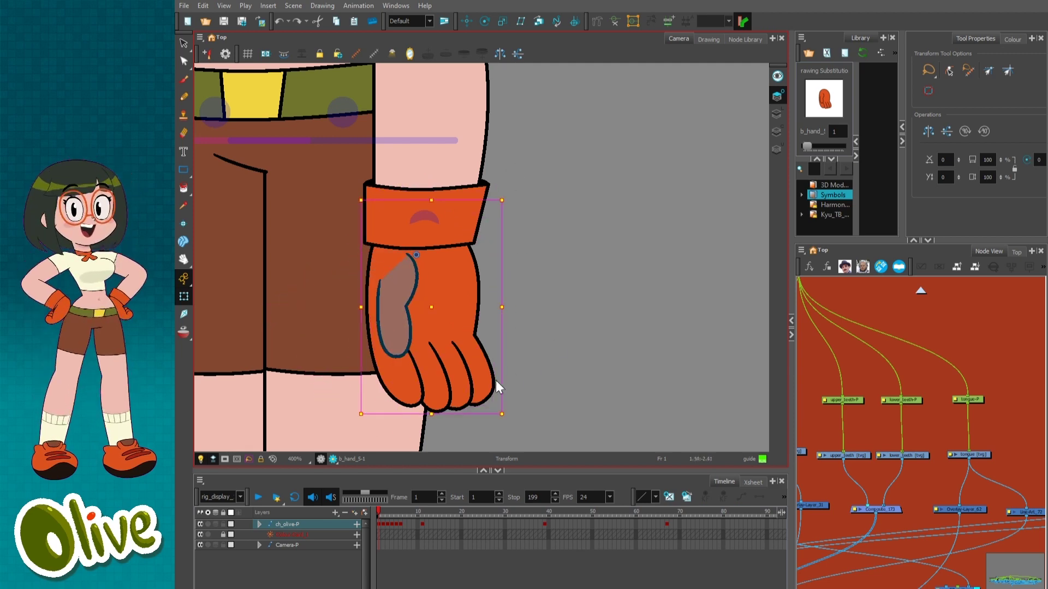
left_click_drag(458, 415, 457, 416)
left_click(535, 398)
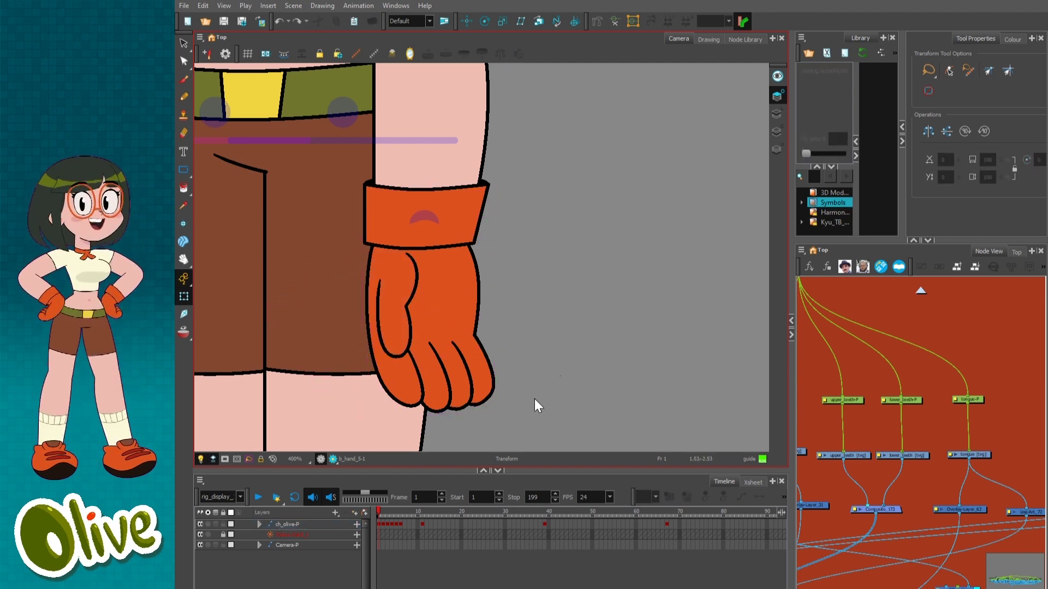
key(".")
key(".")
key("comma")
key("comma")
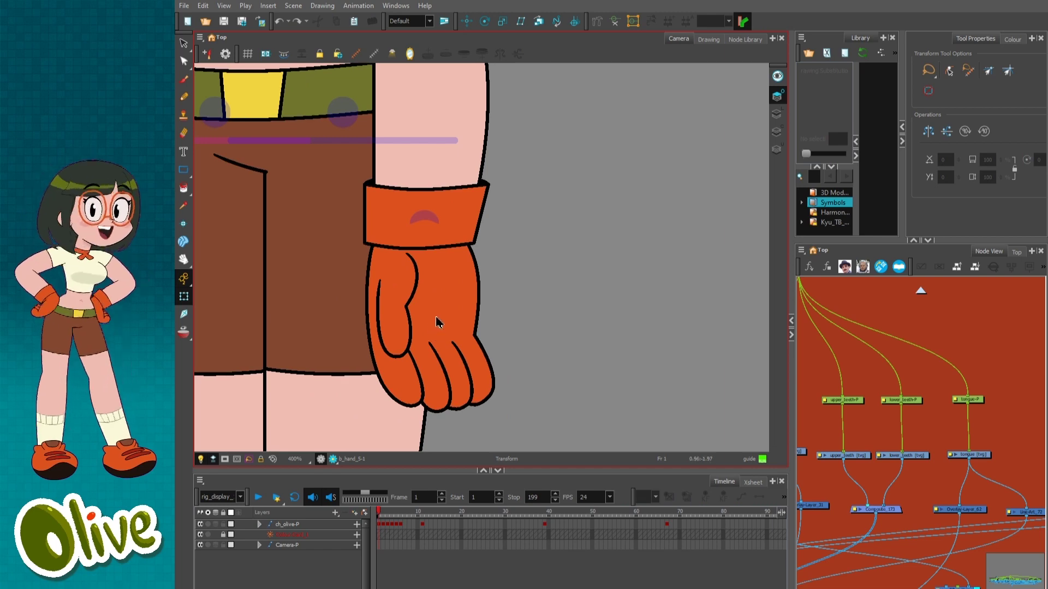
Select the near hand and advance its drawing substitution to the fist, drawing 17.
left_click(434, 327)
key("bracketright")
key("bracketright")
key("bracketright")
key("bracketright")
key("bracketright")
key("bracketright")
key("bracketright")
key("bracketright")
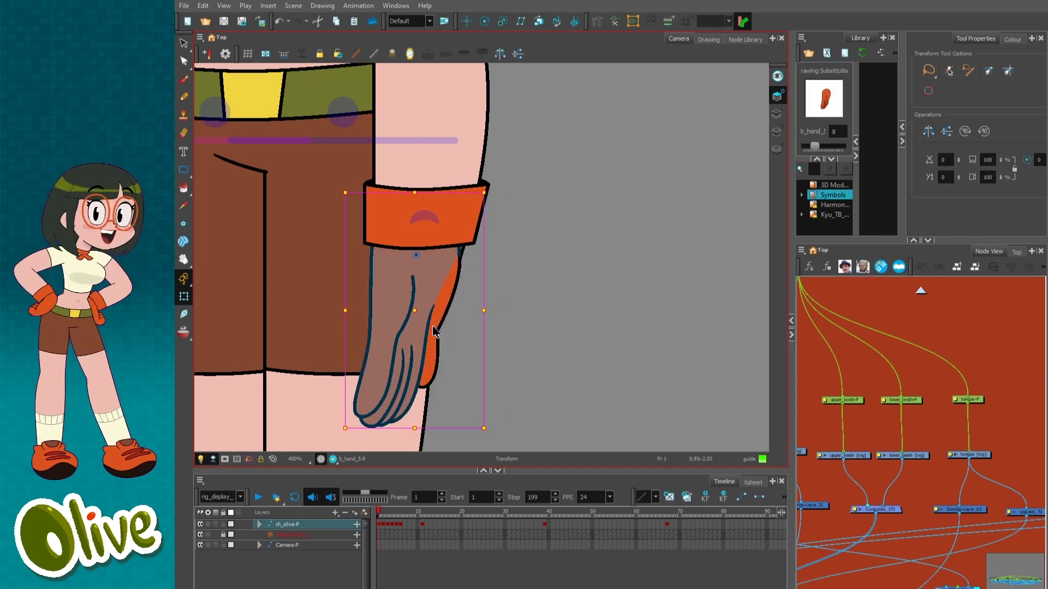
key("bracketright")
key("bracketright")
key("bracketright")
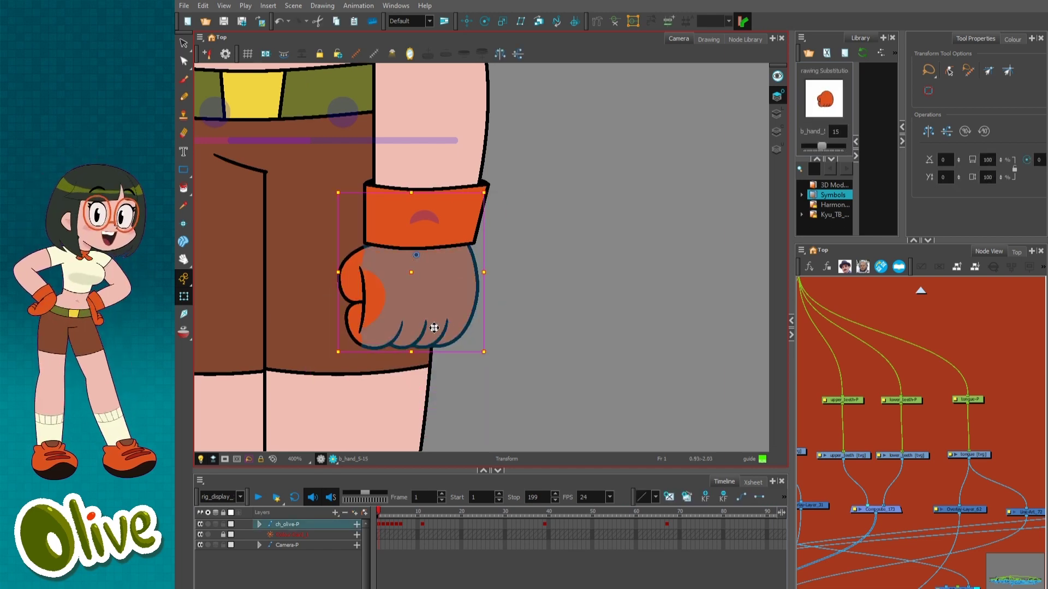
key("bracketright")
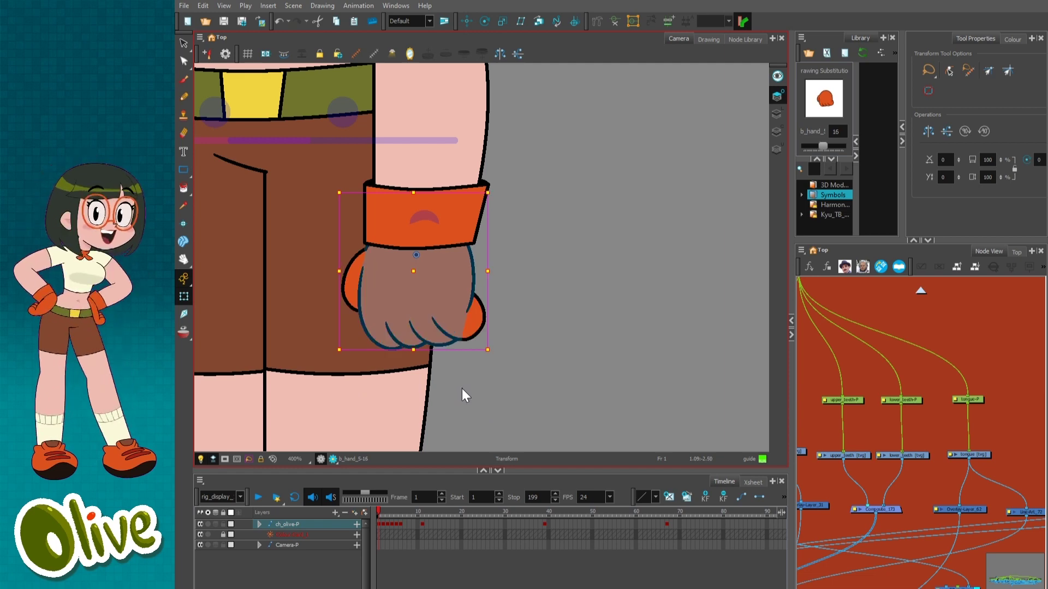
key("bracketright")
Try moving the near fist's finger overlay and sliding the cuff up the wrist to demonstrate how they layer.
left_click(438, 320)
mouse_move(435, 320)
left_mouse_down()
mouse_move(425, 355)
mouse_move(432, 366)
mouse_move(436, 331)
mouse_move(416, 311)
mouse_move(445, 308)
mouse_move(450, 297)
left_mouse_up()
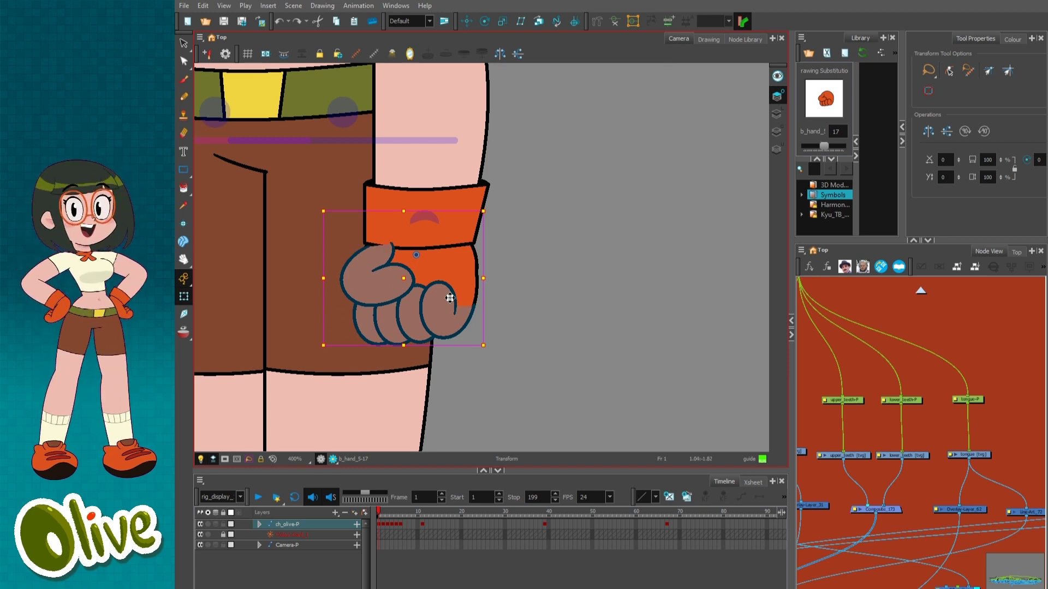
left_click(463, 238)
left_click_drag(463, 229, 464, 215)
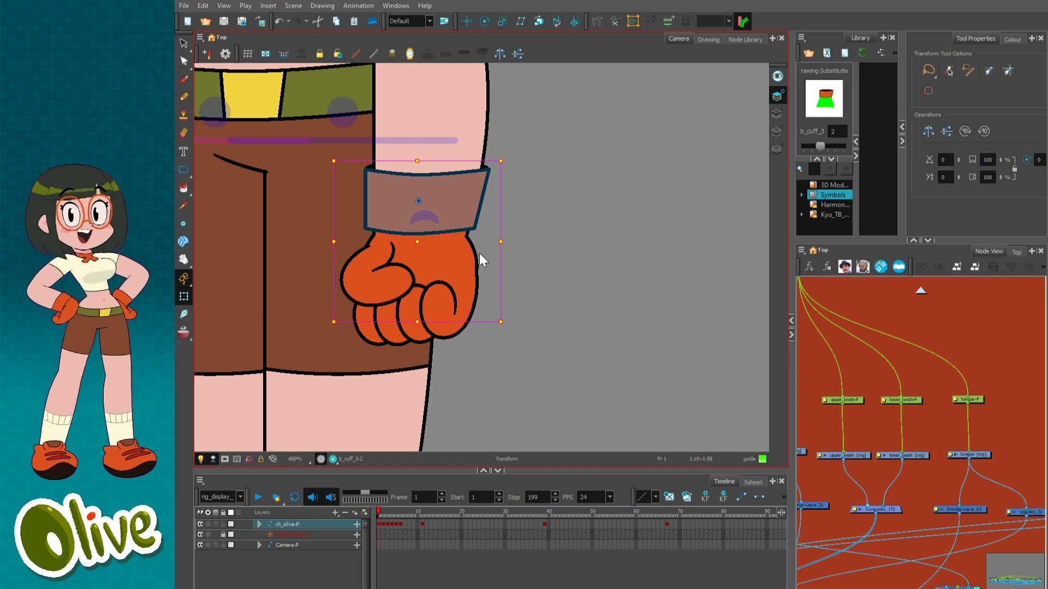
left_click(444, 304)
mouse_move(445, 304)
left_mouse_down()
mouse_move(476, 315)
mouse_move(447, 360)
mouse_move(451, 307)
mouse_move(419, 300)
mouse_move(475, 293)
mouse_move(477, 282)
left_mouse_up()
Step the near hand's drawing substitution back from the fist to drawing 11.
key("minus")
key("minus")
key("minus")
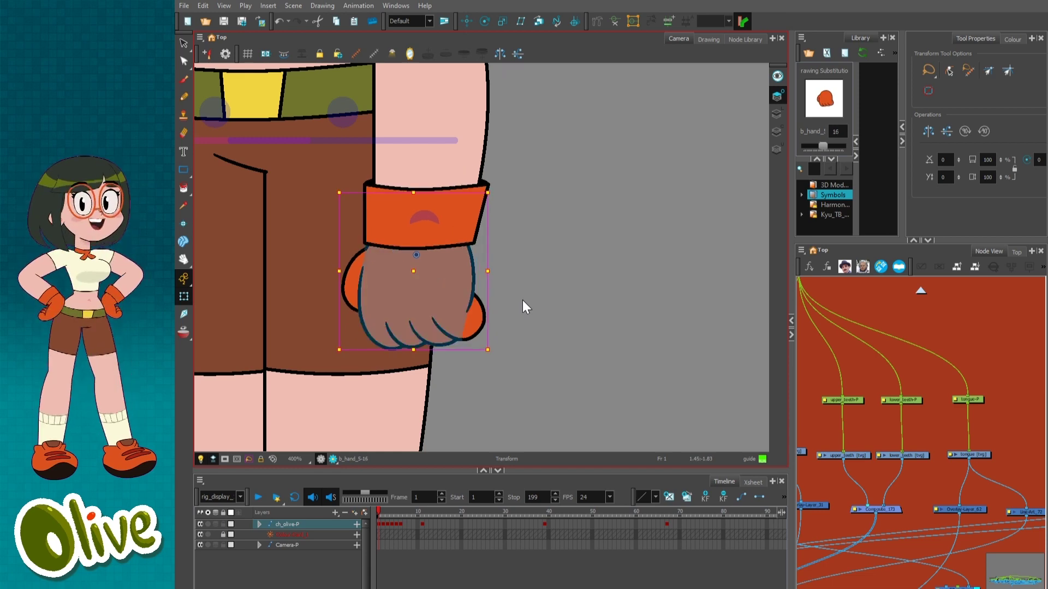
key("minus")
key("minus")
key("minus")
key("minus")
key("minus")
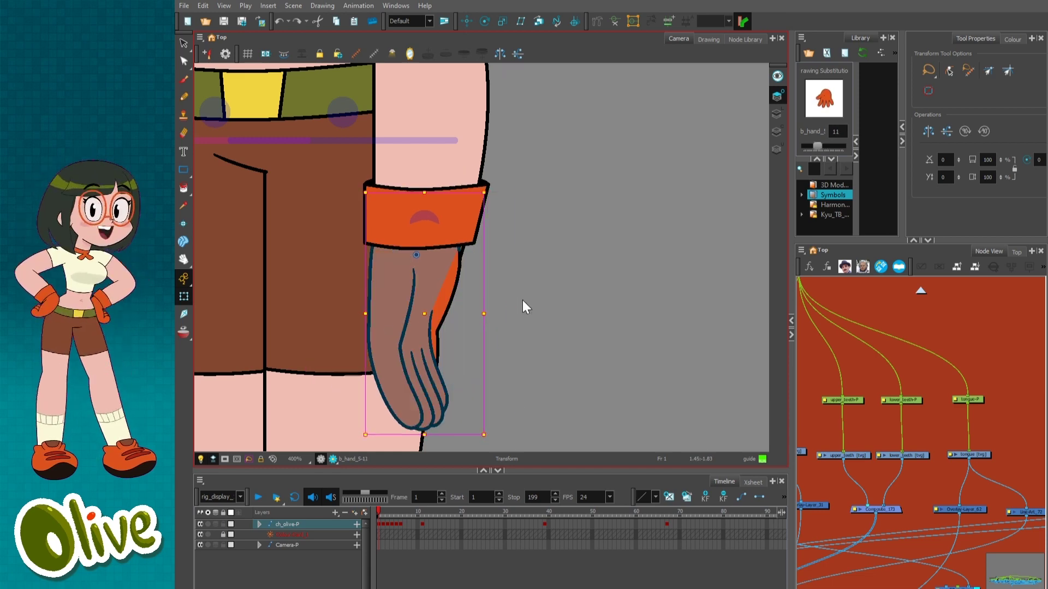
Select the near lower leg and extend the selection up the hierarchy to the whole near leg.
scroll(528, 396, "down", 4)
left_click(454, 347)
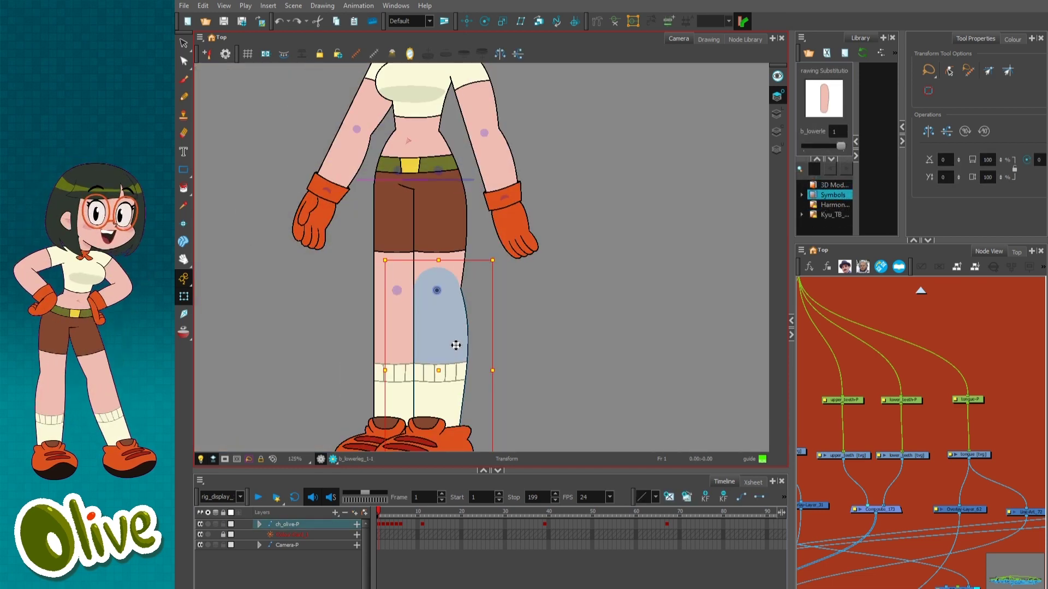
key("b")
left_click_drag(514, 279, 519, 317)
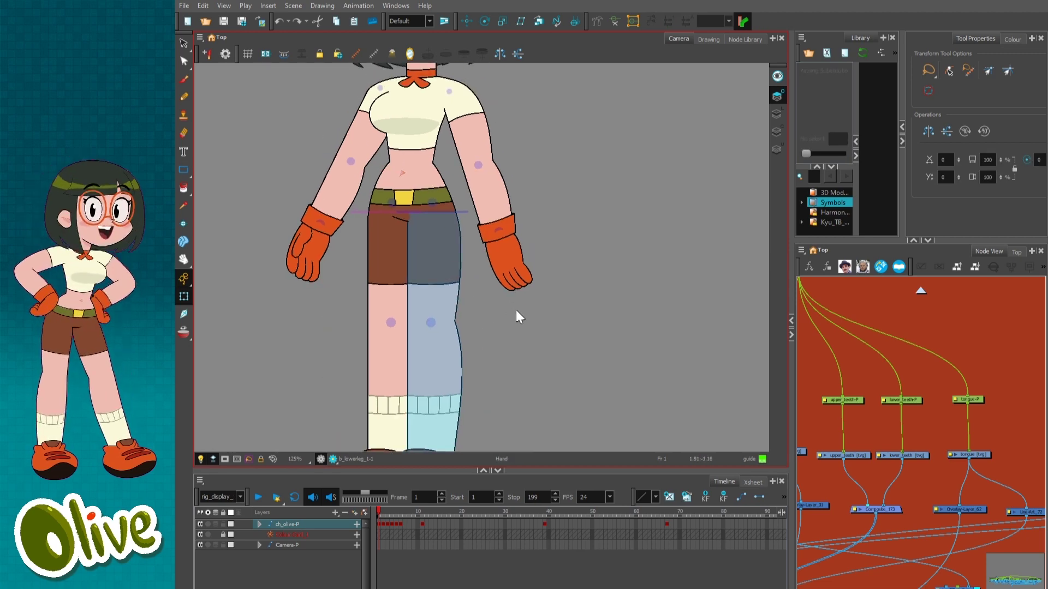
key("1")
key("1")
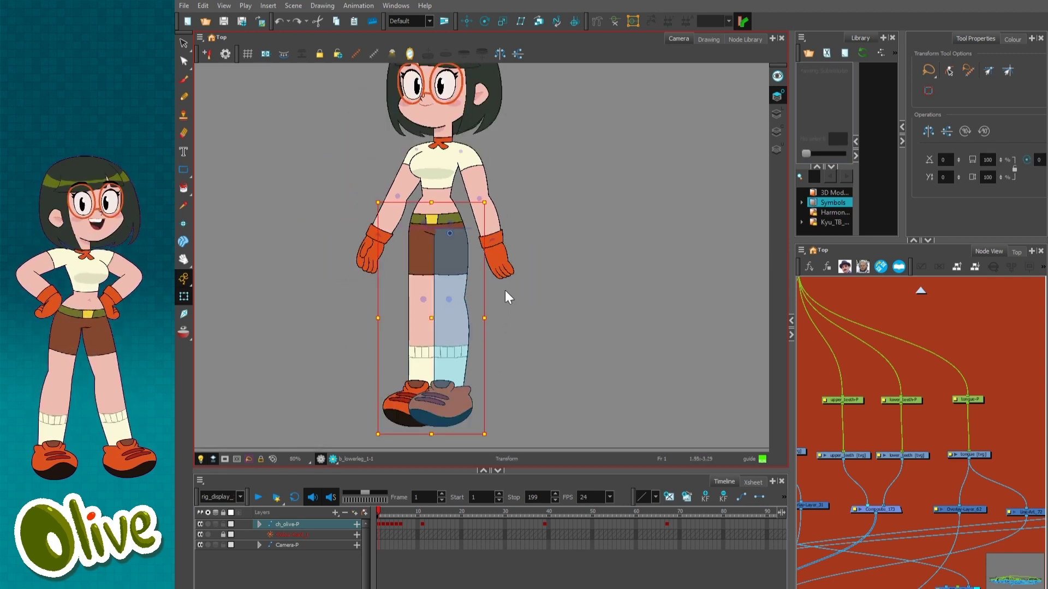
Clear the leg selection, check the near hand's drawing beside the hips and deselect it.
key("2")
left_click(532, 277)
left_click_drag(541, 267, 547, 297)
key("2")
scroll(483, 255, "up", 3)
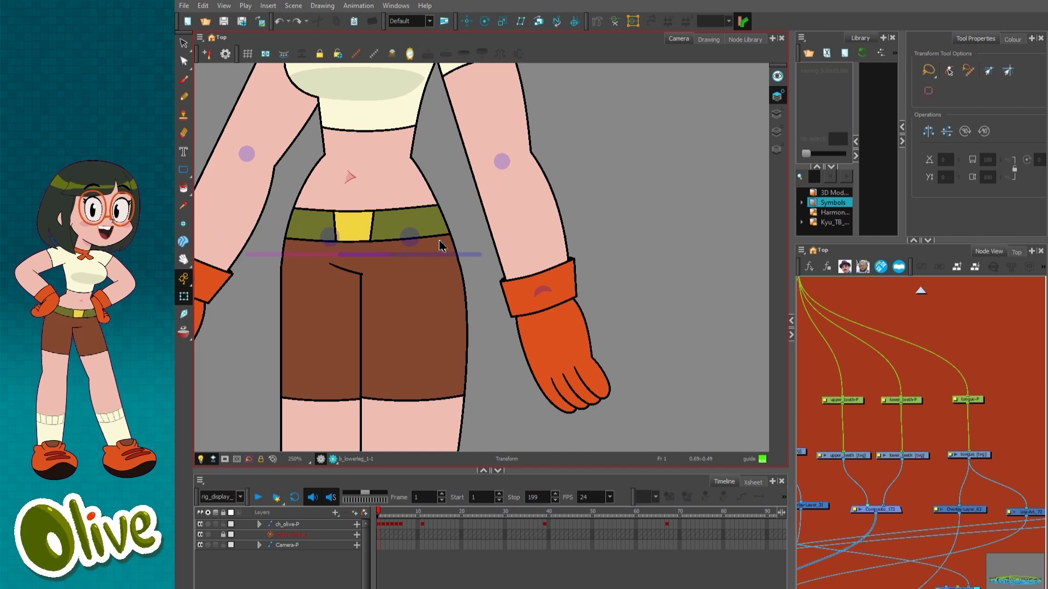
left_click(476, 248)
left_click(575, 389)
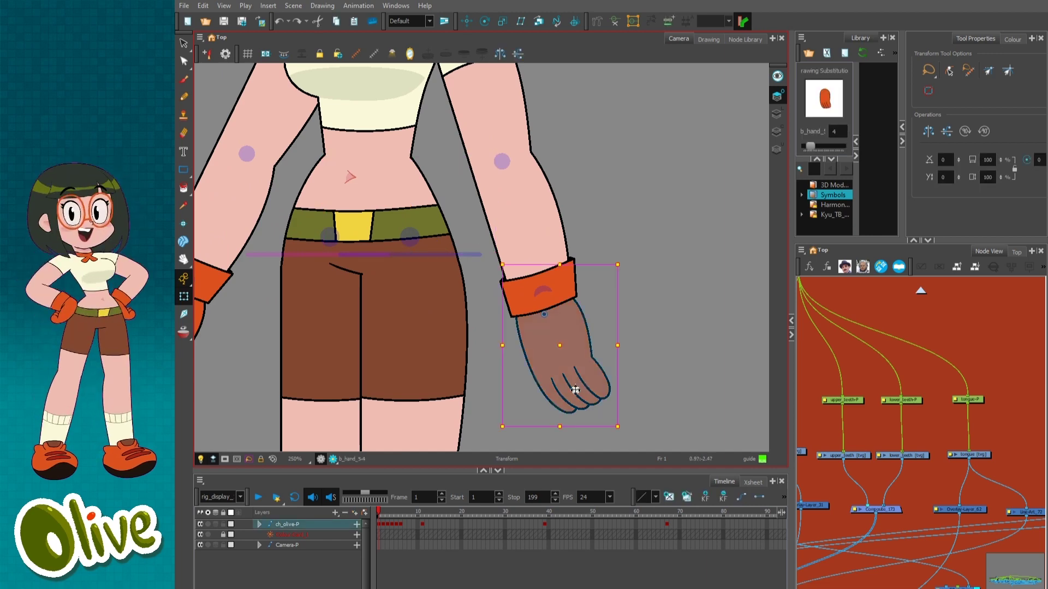
left_click(689, 382)
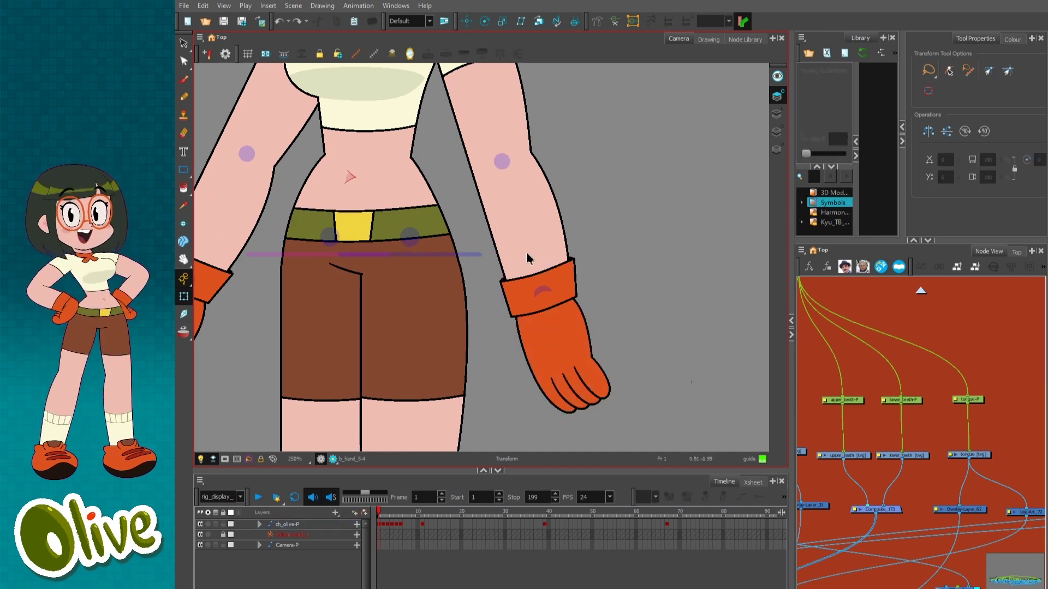
Try moving the near leg's circular hip cutter and its upper-leg fill cutter away from the hip, and undo the moves.
left_click(411, 238)
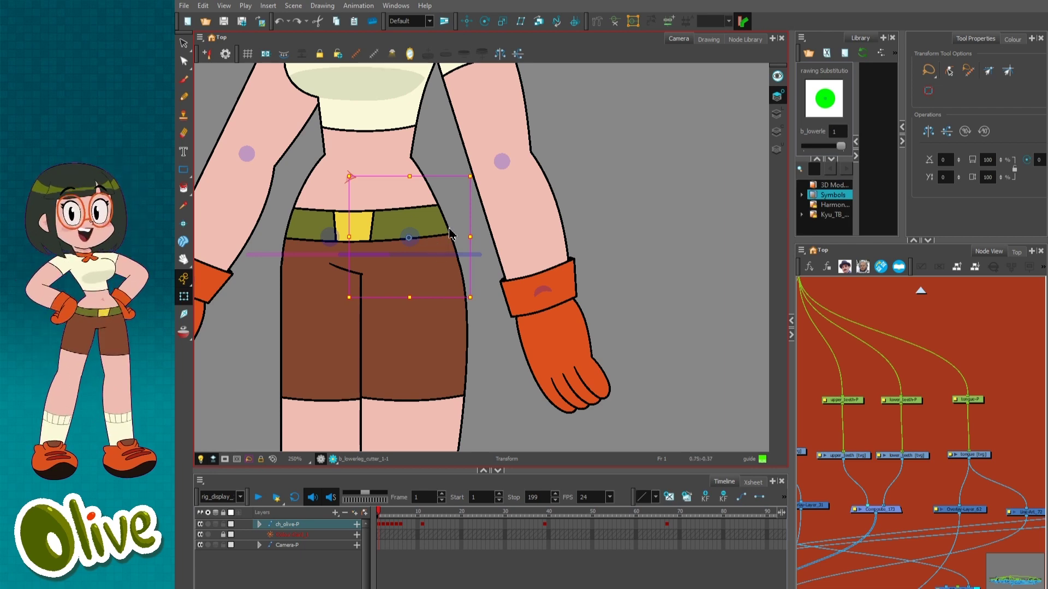
key("space")
left_click_drag(563, 138, 565, 183)
left_click(505, 207)
mouse_move(504, 207)
left_mouse_down()
mouse_move(515, 214)
mouse_move(505, 256)
mouse_move(459, 218)
mouse_move(538, 197)
mouse_move(512, 206)
mouse_move(531, 190)
mouse_move(493, 222)
mouse_move(470, 211)
mouse_move(503, 218)
left_mouse_up()
key("1")
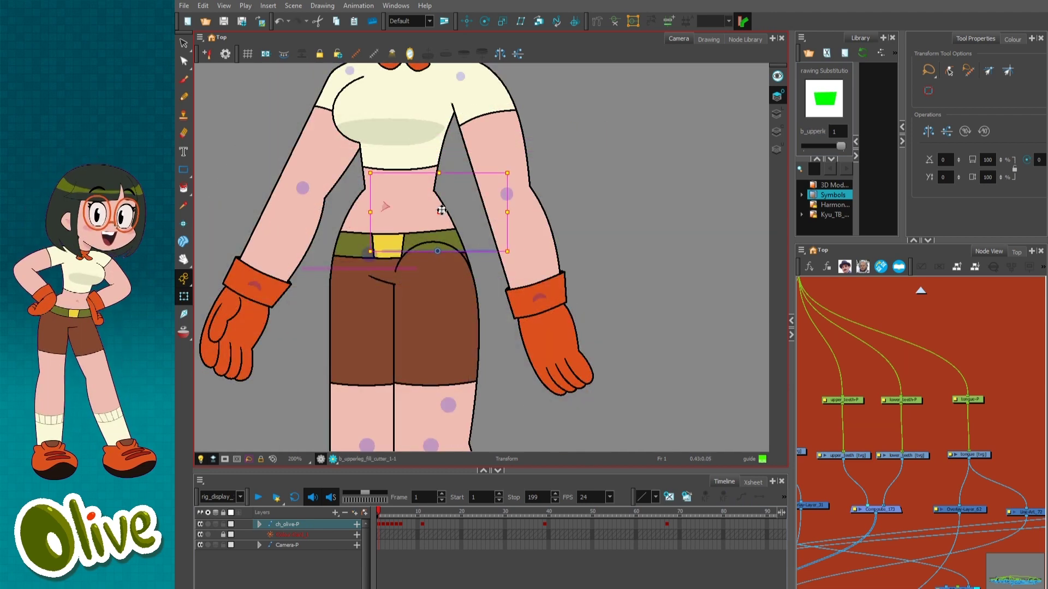
left_click_drag(434, 187, 422, 212)
key("2")
key("2")
key("ctrl+z")
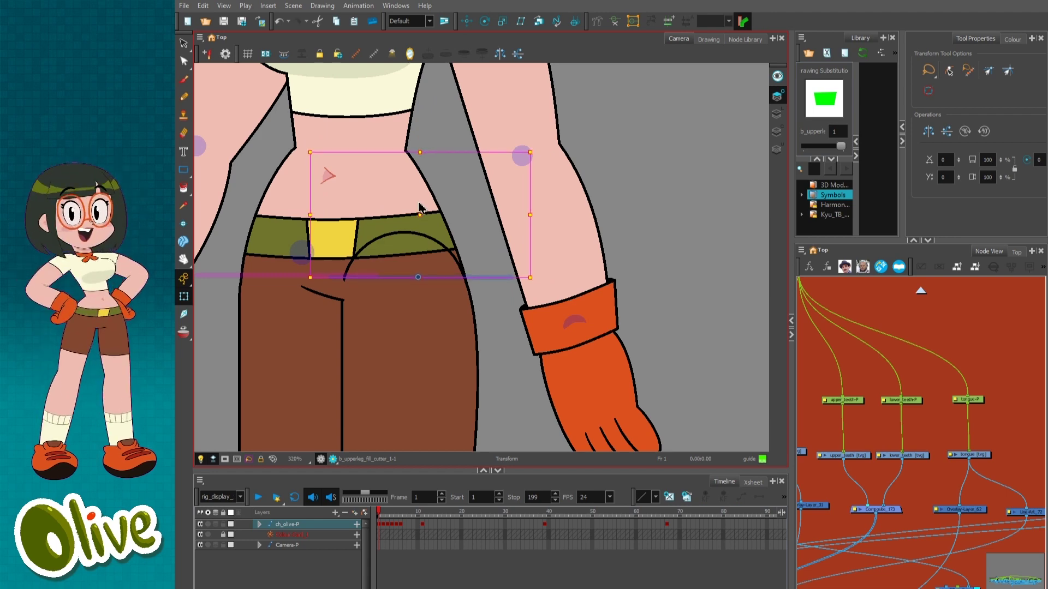
key("ctrl+z")
key("ctrl+z")
Select the whole near leg and try rotating it about the hip.
key("1")
key("1")
key("1")
key("1")
left_click_drag(547, 391, 547, 334)
left_click_drag(497, 423, 532, 338)
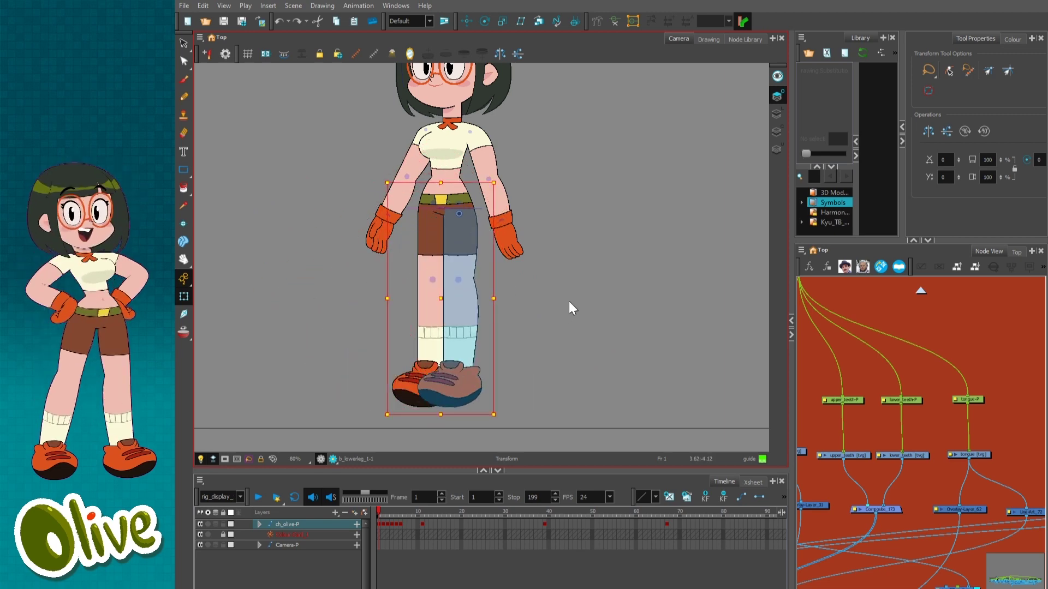
left_click(571, 306)
left_click(470, 321)
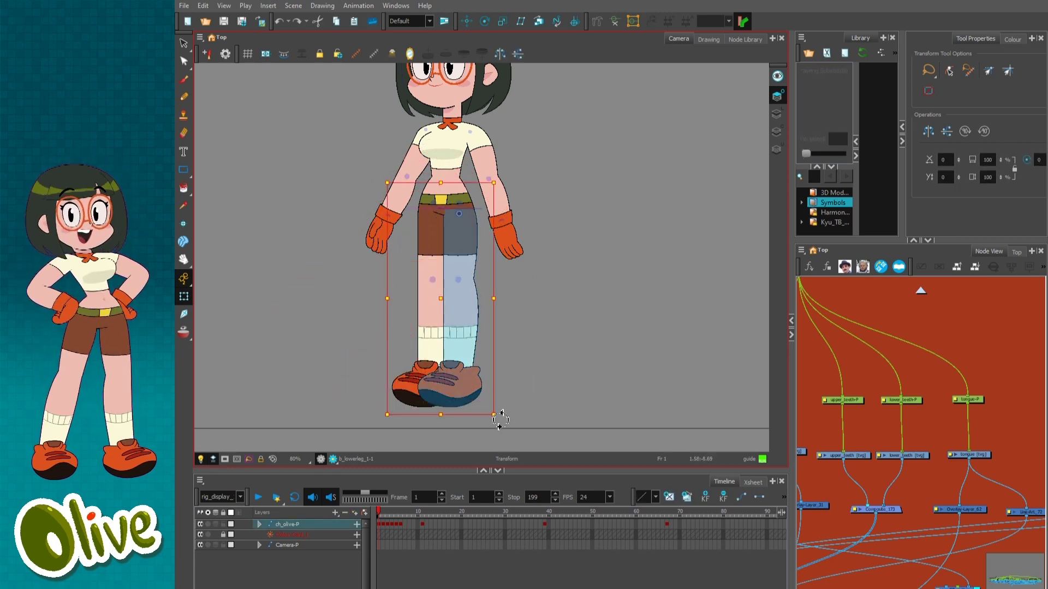
left_click_drag(501, 419, 620, 260)
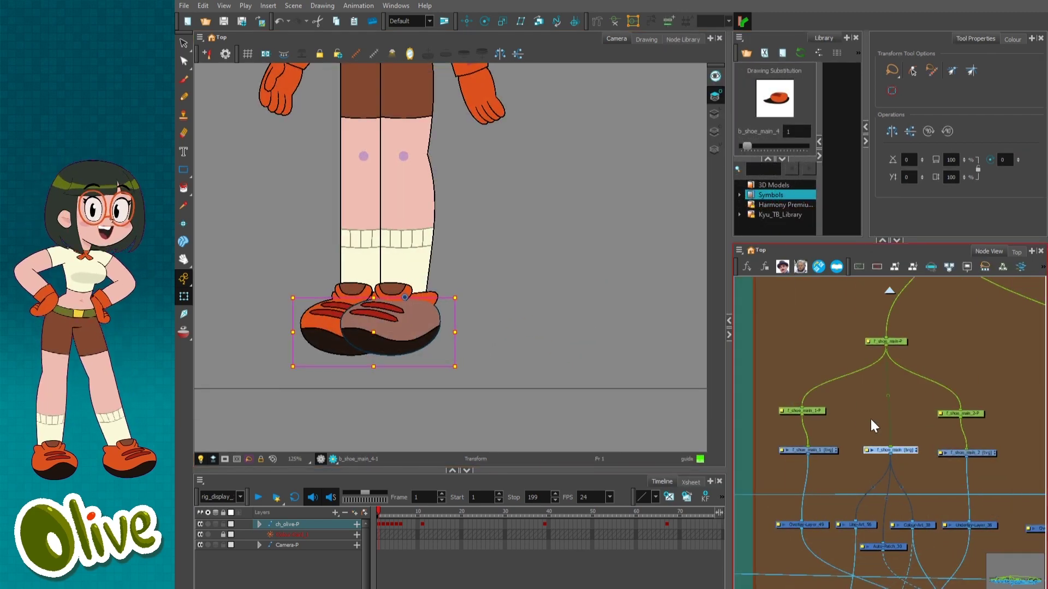
Select the near shoe's main drawing, extend the selection to the whole shoe and clear it.
left_click(871, 421)
key("2")
key("2")
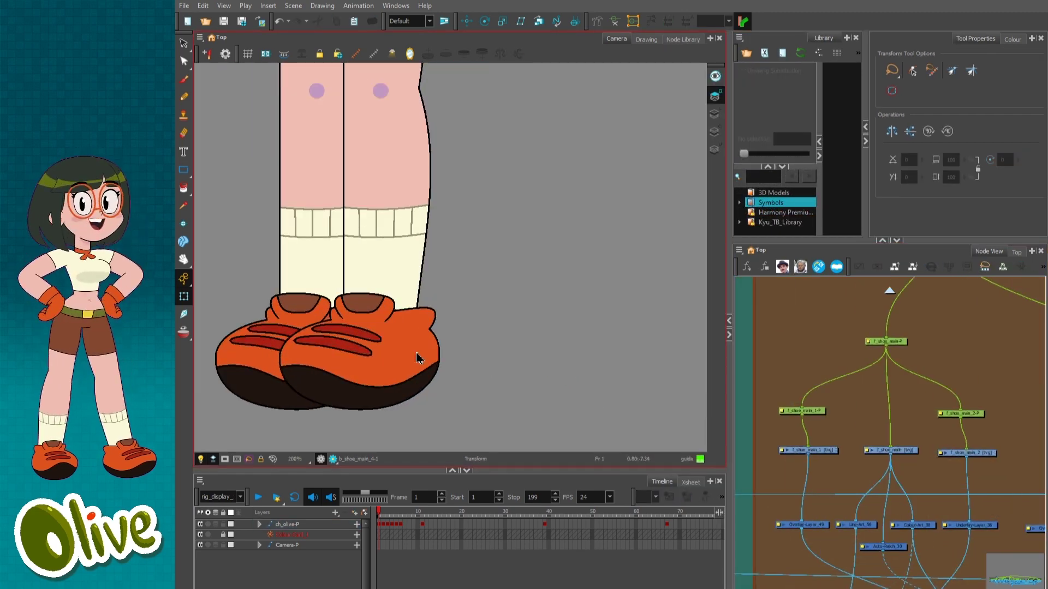
left_click(418, 358)
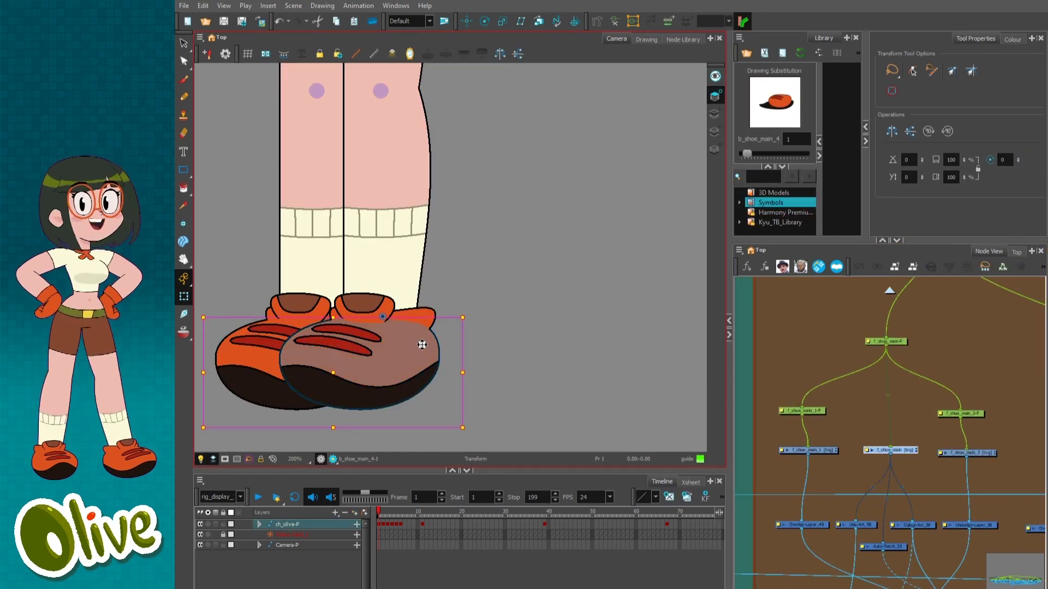
left_click(421, 344)
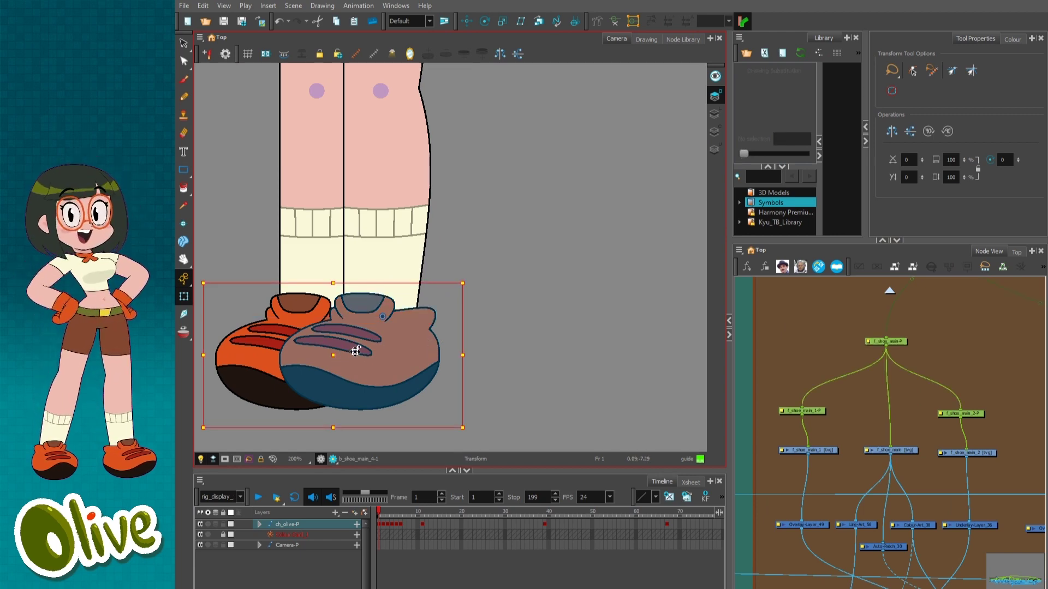
mouse_move(334, 354)
left_mouse_down()
mouse_move(414, 357)
mouse_move(540, 303)
mouse_move(336, 339)
mouse_move(323, 358)
mouse_move(328, 346)
mouse_move(337, 362)
mouse_move(329, 370)
mouse_move(334, 356)
left_mouse_up()
key("Escape")
Try moving the near shoe's main body away from its flap and cuff, and undo the move.
left_click(420, 354)
left_click_drag(421, 384, 444, 348)
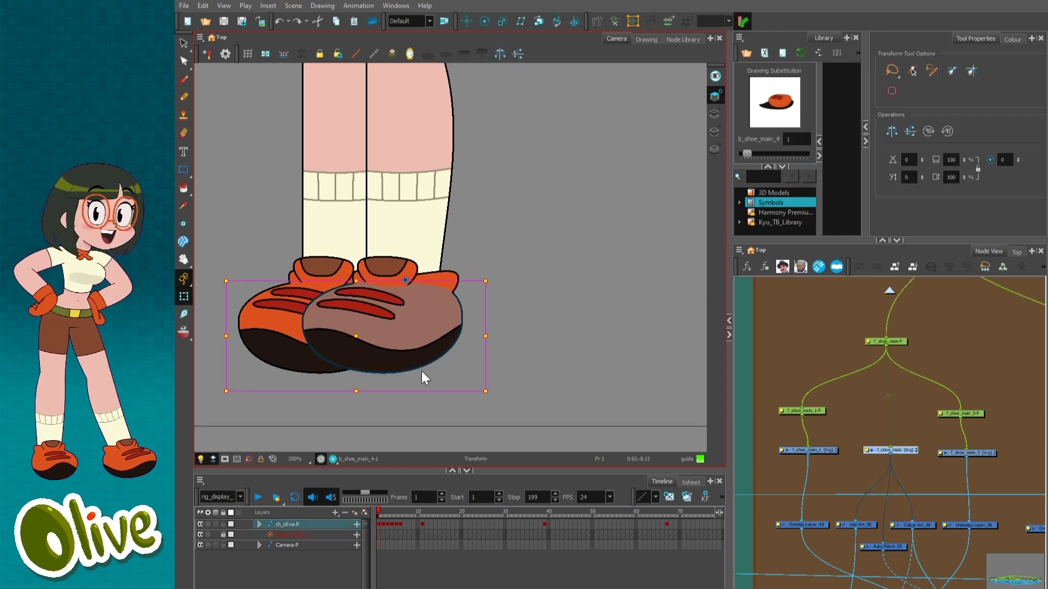
left_click_drag(432, 327, 590, 343)
left_click(628, 343)
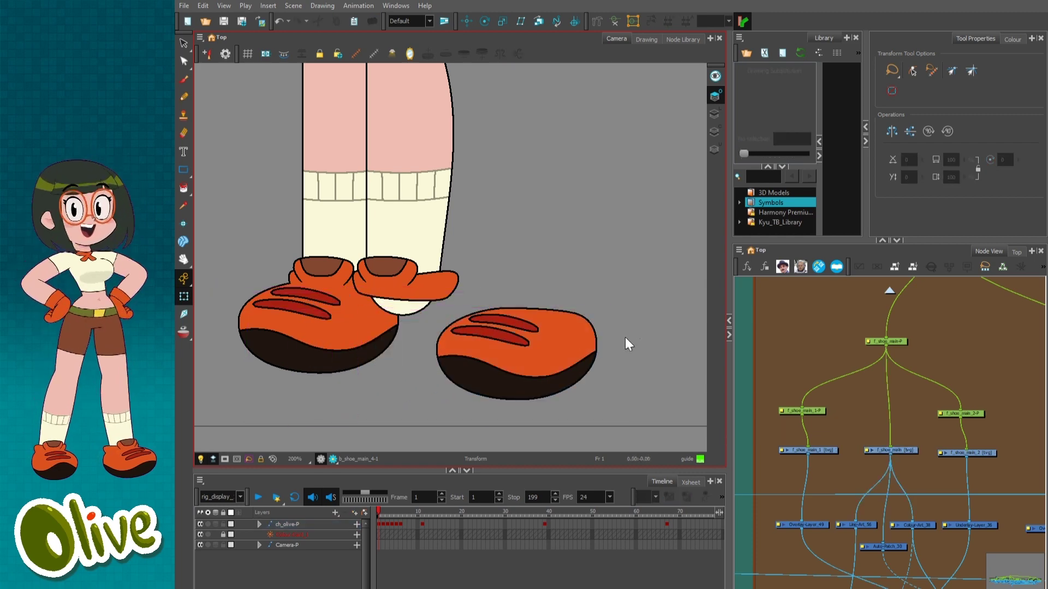
key("ctrl+z")
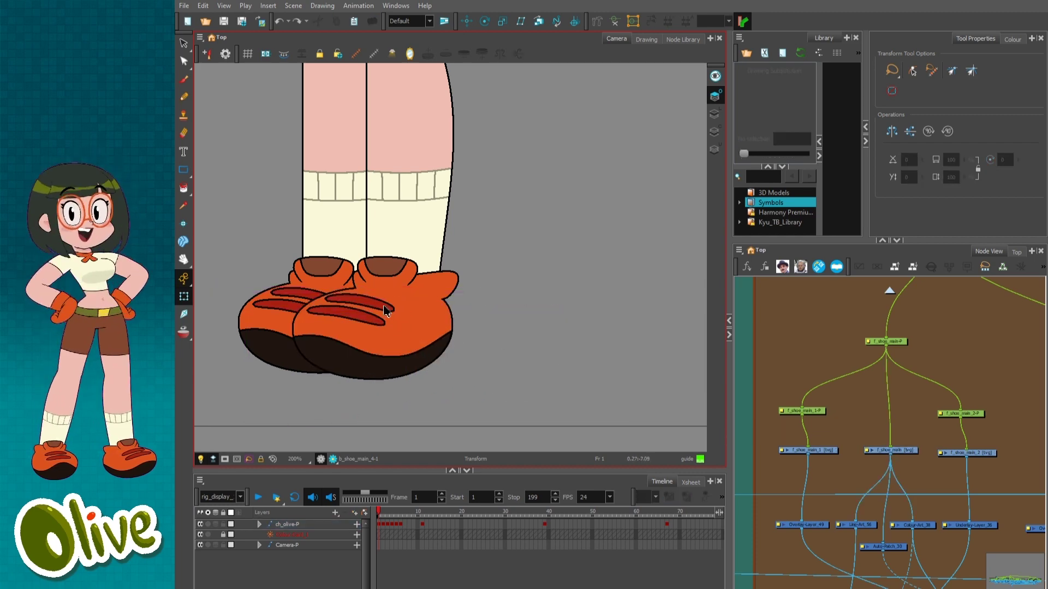
Examine the near shoe's main drawing on its overlay, line art, colour art and underlay layers.
left_click(385, 311)
scroll(376, 316, "up", 1)
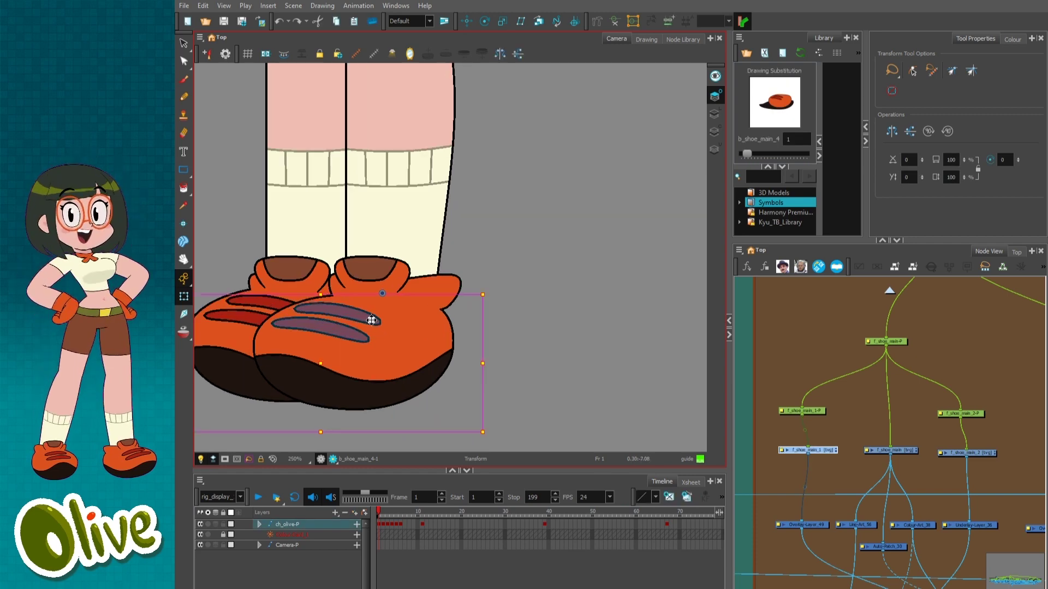
left_click(413, 347)
key("alt+s")
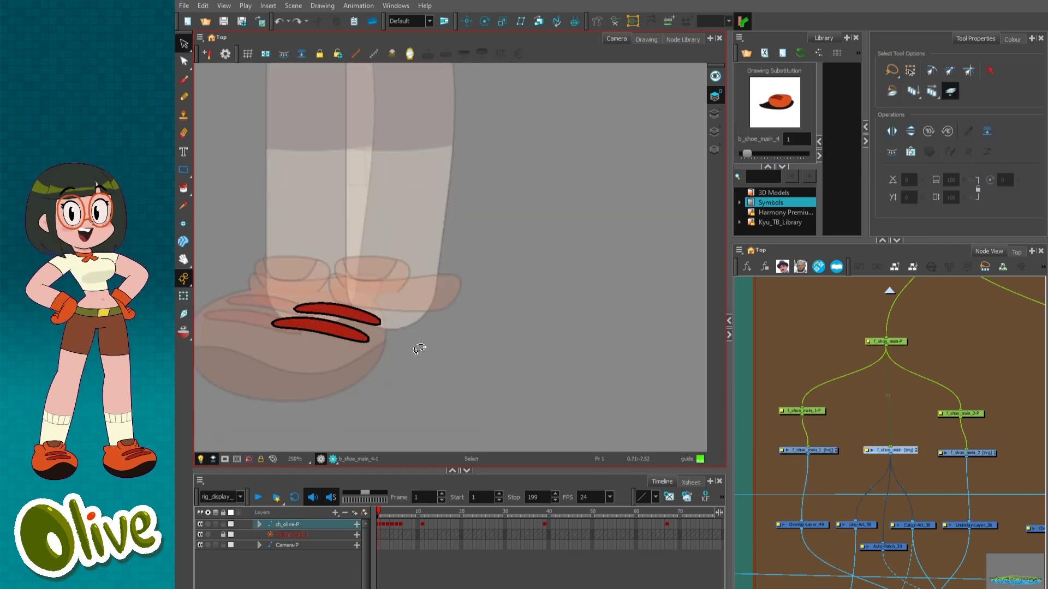
left_click(715, 115)
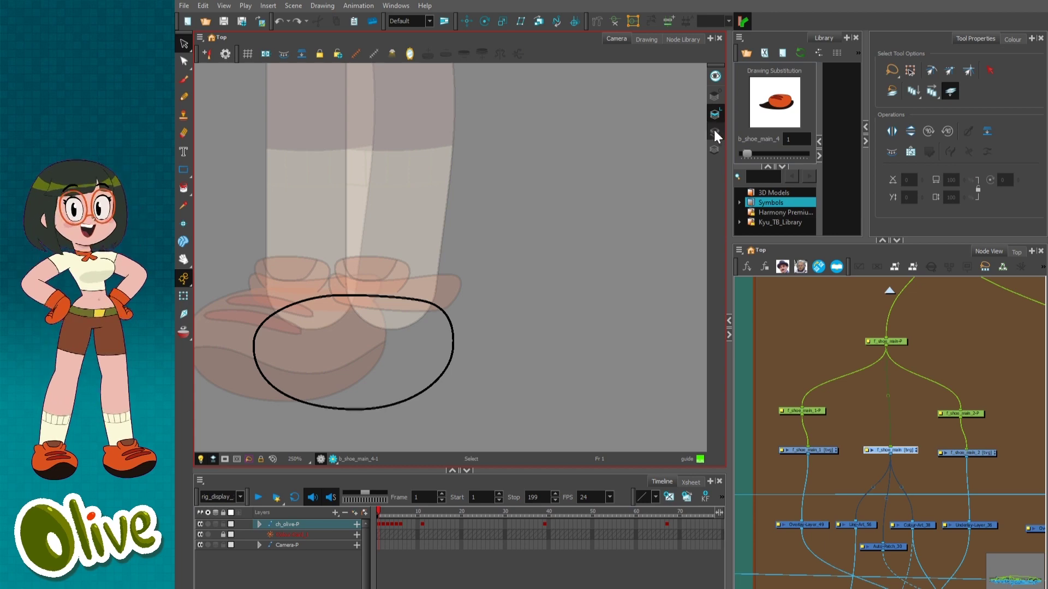
left_click(715, 132)
left_click(719, 97)
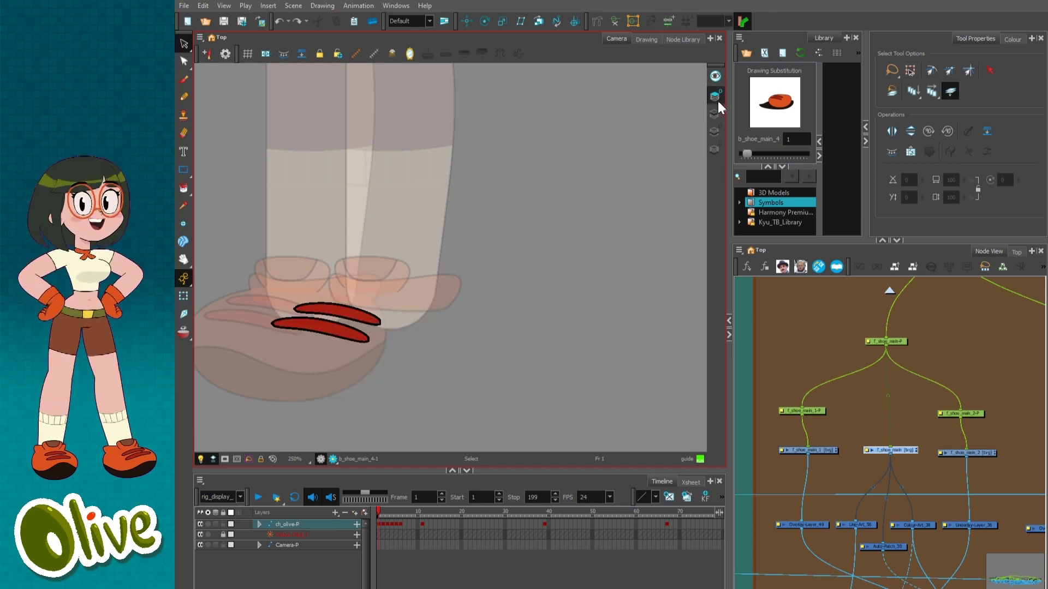
left_click(716, 151)
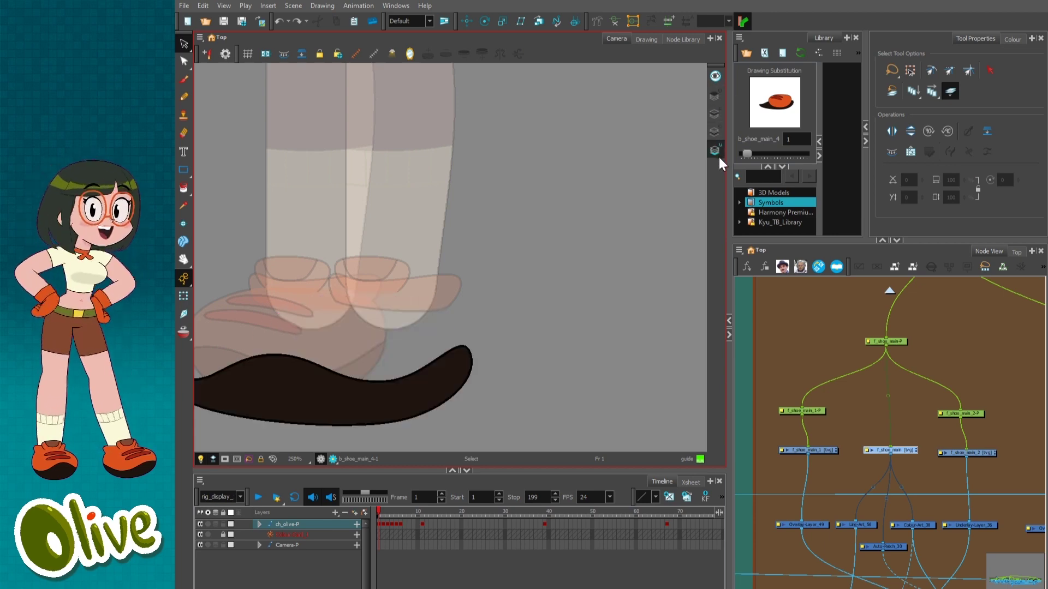
Try lifting the near shoe's flap up over the sock to show it as a separate part.
key("2")
left_click_drag(333, 330, 358, 315)
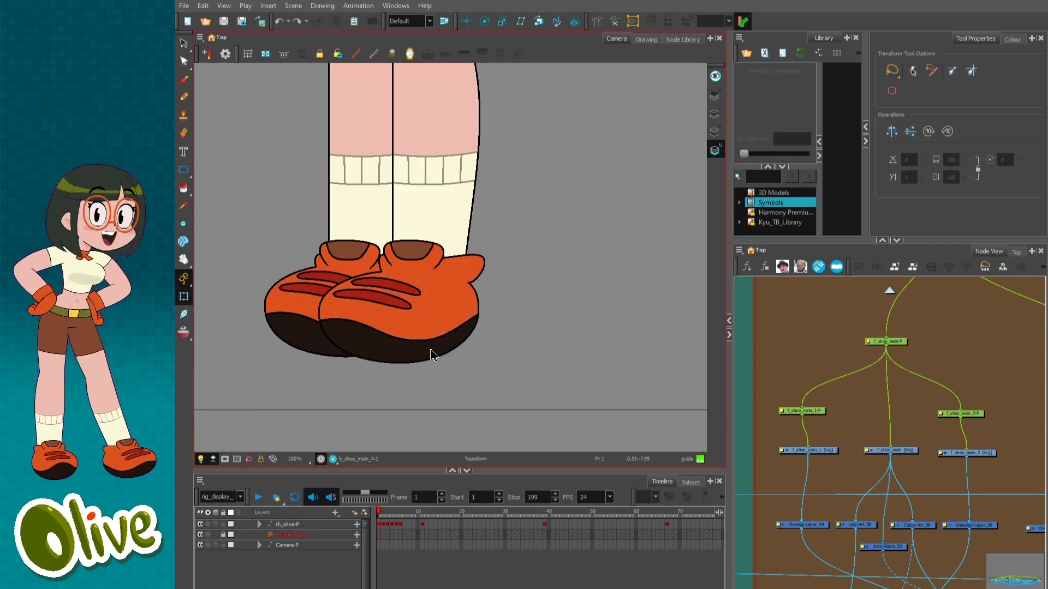
left_click(486, 264)
left_click(436, 261)
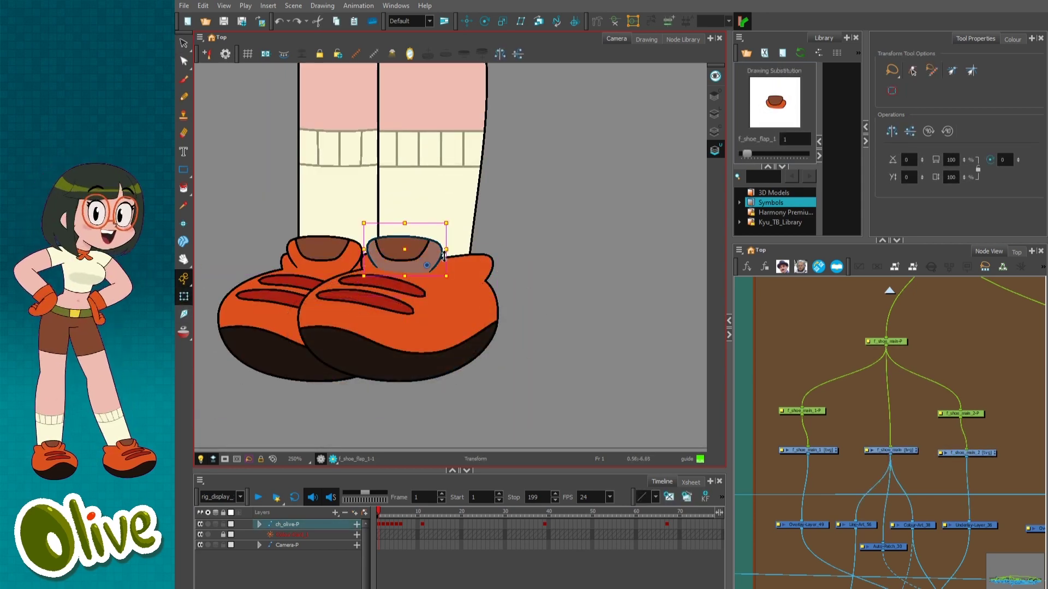
left_click_drag(448, 257, 450, 206)
key("ctrl+z")
Try shifting the near shoe's cuff upward, undo the cuff and flap moves and clear the selection.
left_click(473, 270)
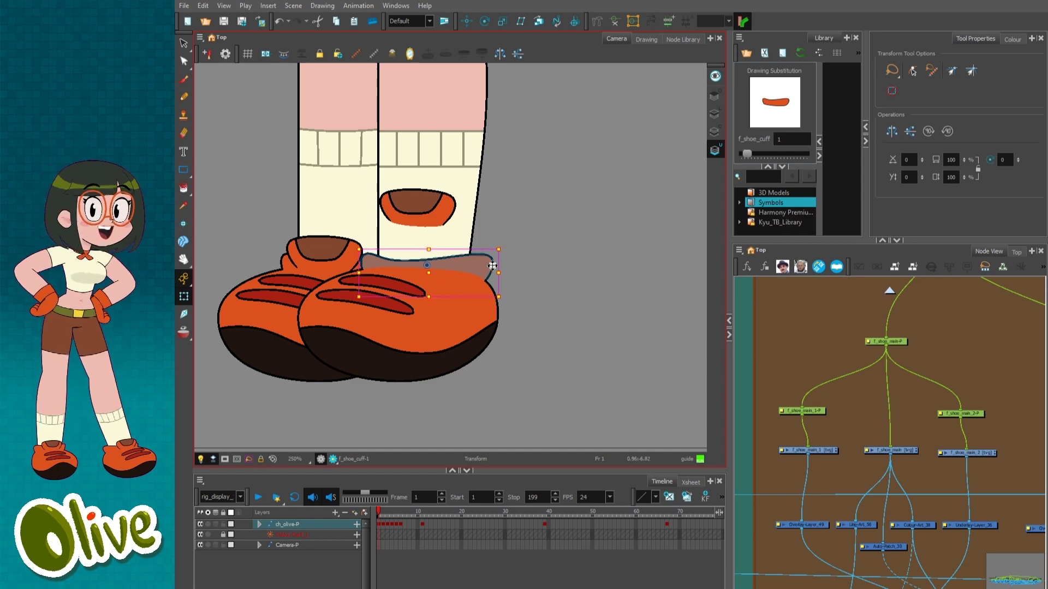
mouse_move(492, 266)
left_mouse_down()
mouse_move(480, 228)
mouse_move(502, 245)
mouse_move(494, 273)
mouse_move(489, 261)
left_mouse_up()
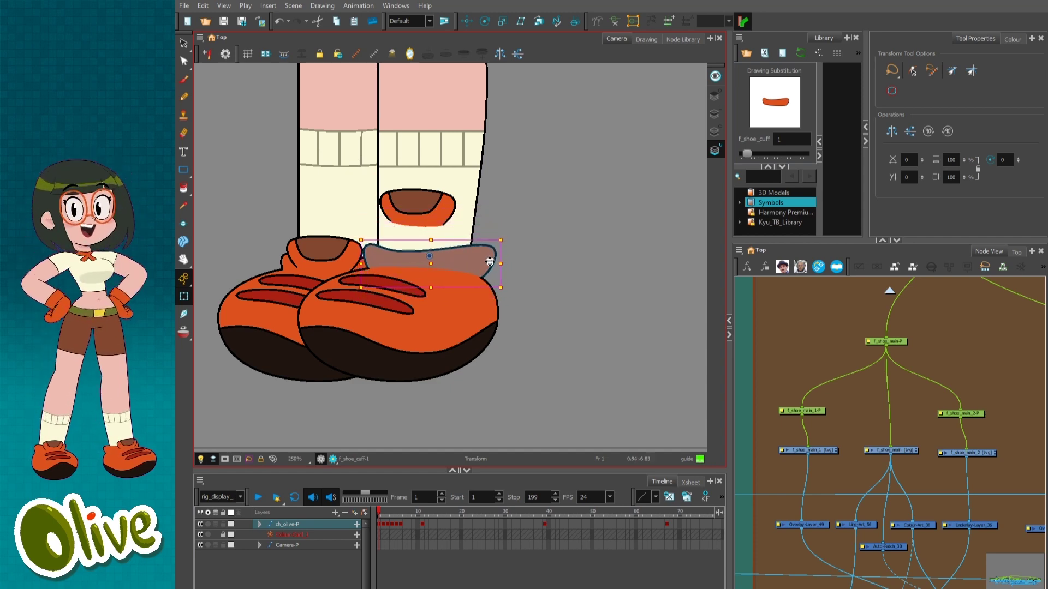
key("ctrl+z")
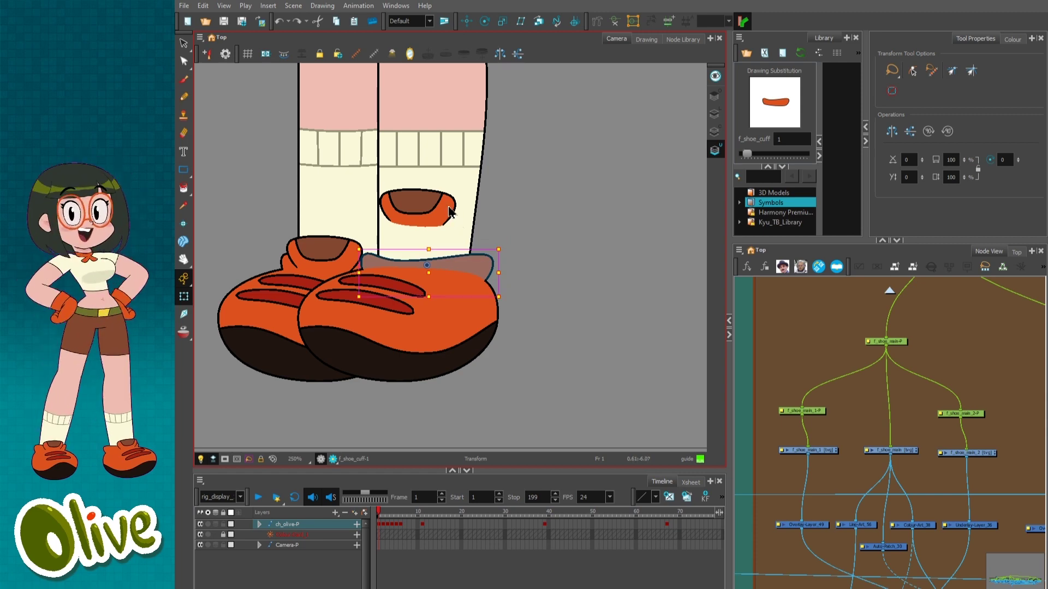
left_click(449, 212)
mouse_move(483, 262)
left_mouse_down()
mouse_move(561, 229)
mouse_move(488, 261)
left_mouse_up()
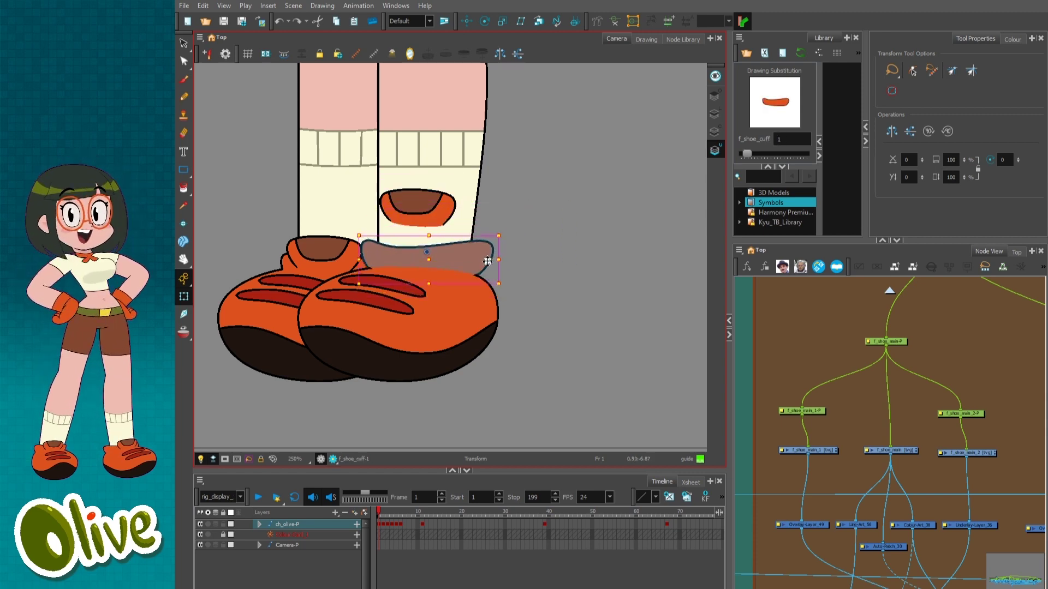
key("ctrl+z")
key("ctrl+z")
key("ctrl+z")
left_click(510, 282)
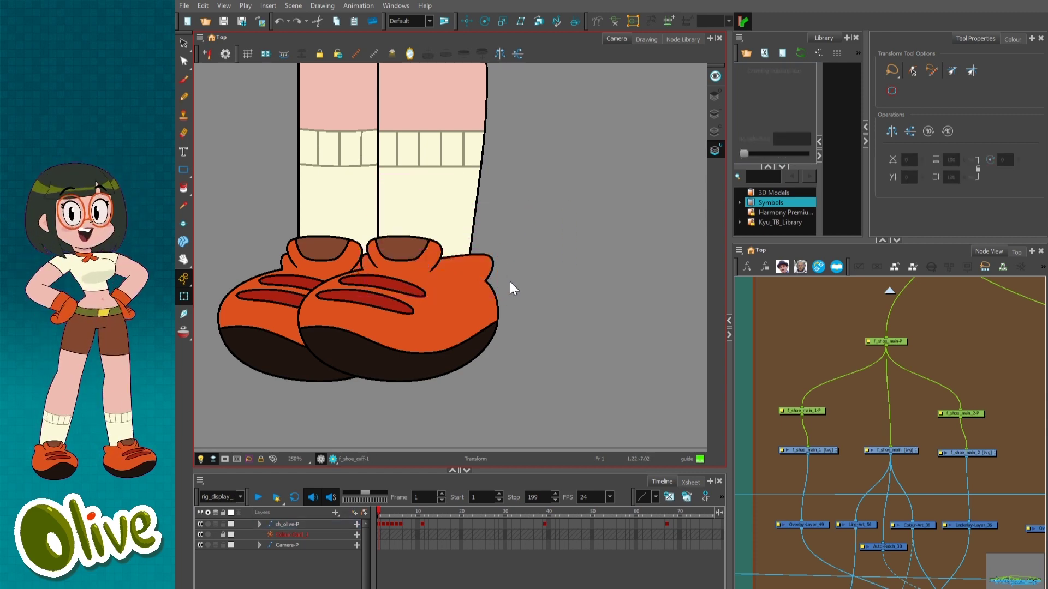
Select the near shoe's flap, cuff and main body in turn to show its separate parts, ending with the whole shoe.
left_click(437, 261)
left_click(479, 262)
left_click(466, 312)
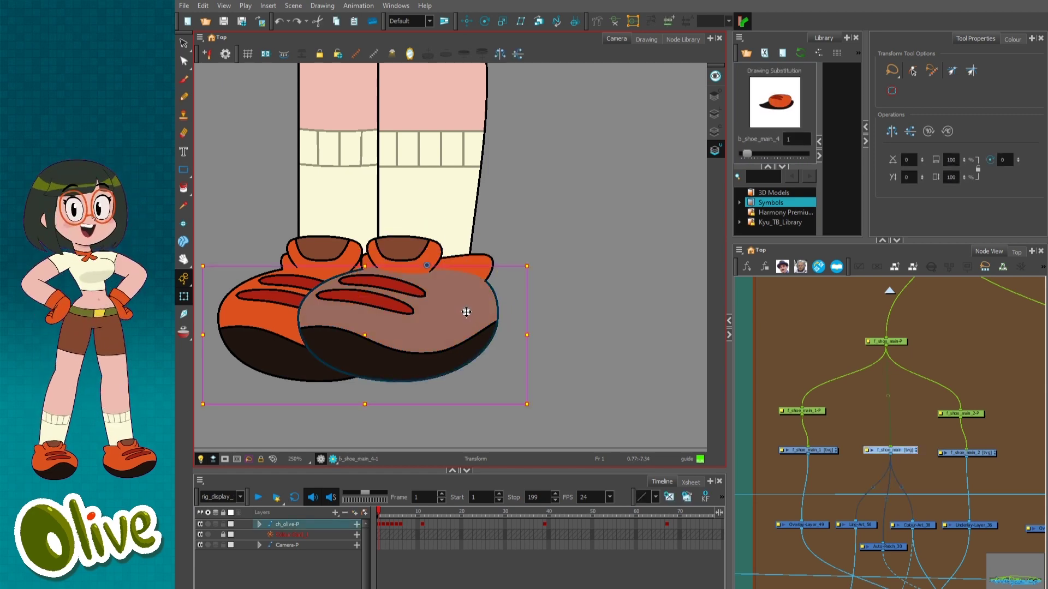
left_click(446, 252)
left_click(473, 264)
left_click(476, 313)
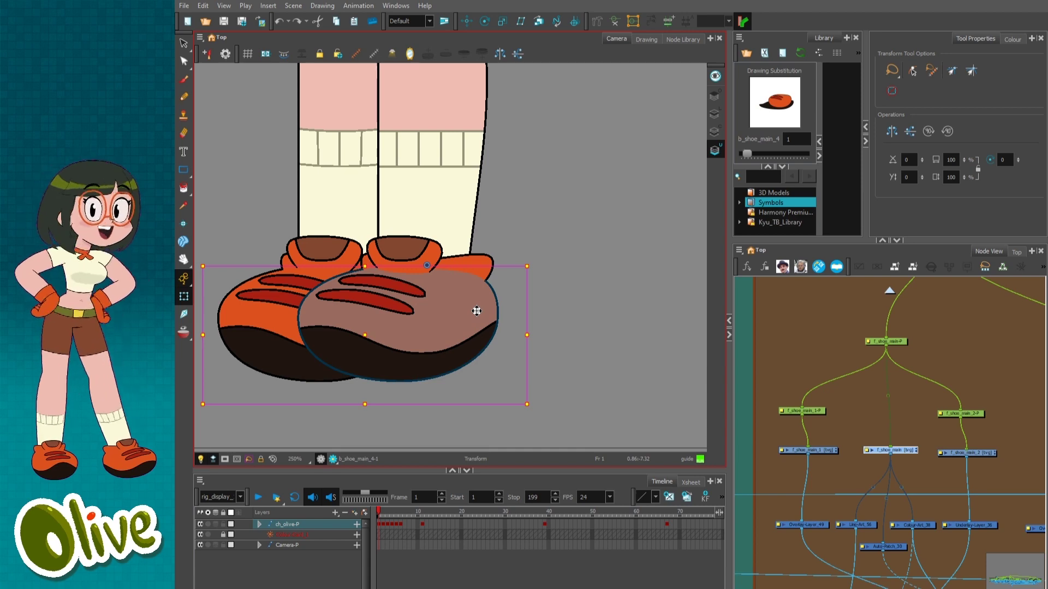
left_click(441, 257)
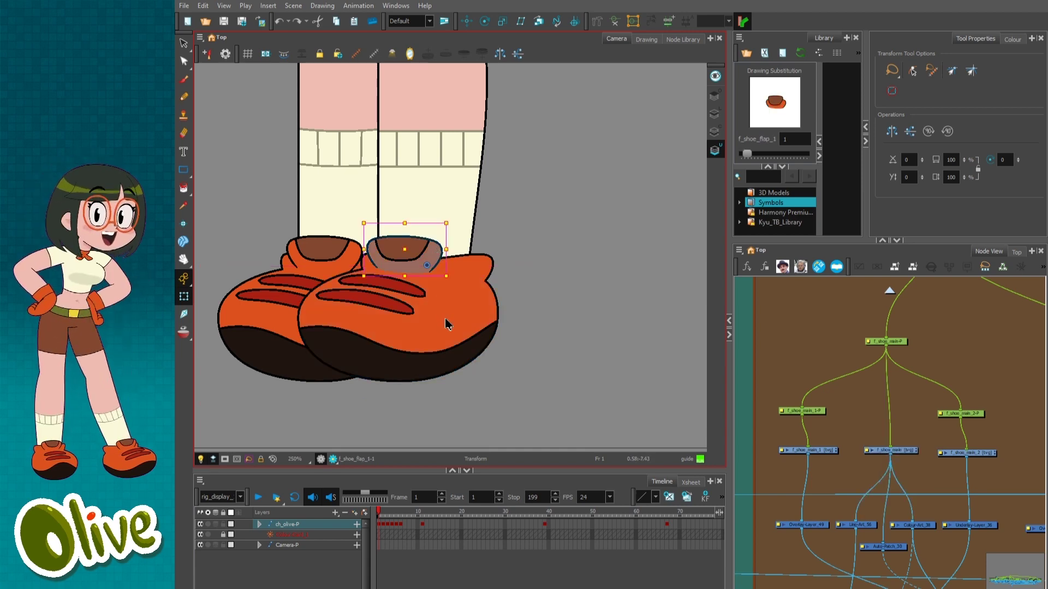
left_click_drag(435, 258, 434, 257)
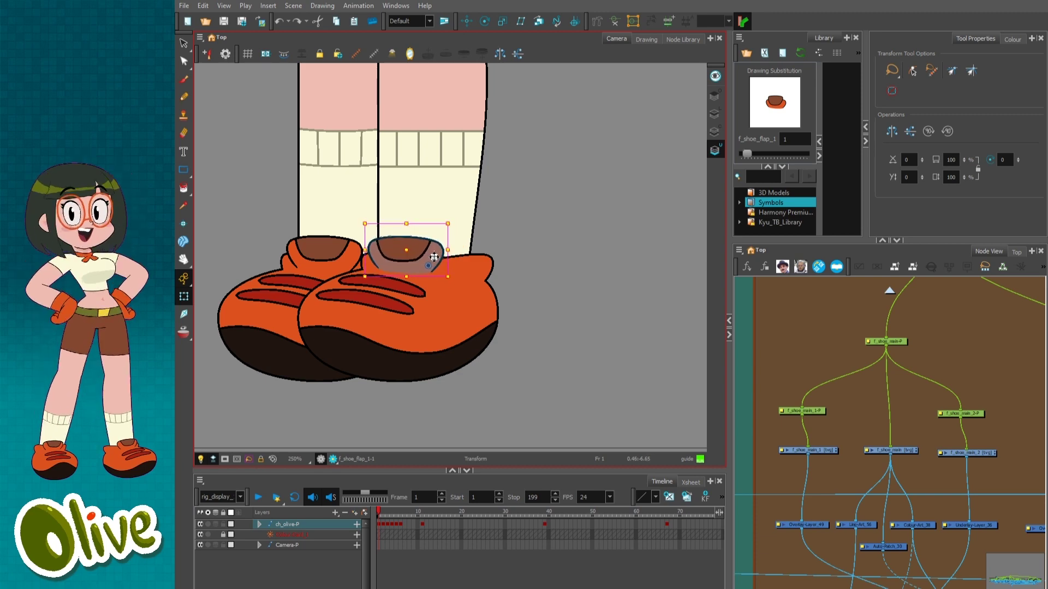
left_click(474, 266)
left_click(468, 320)
left_click(451, 268)
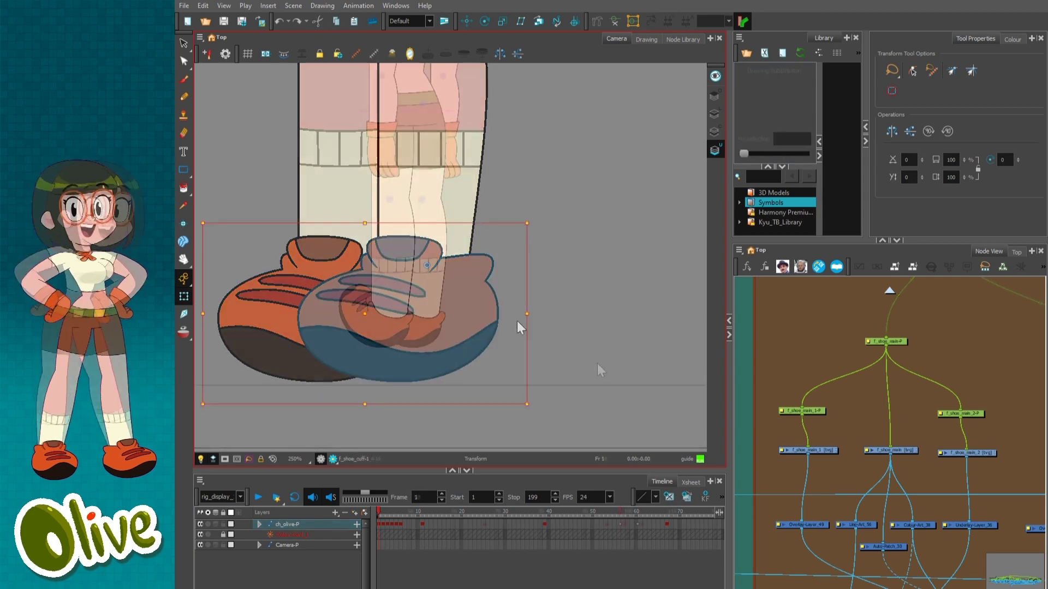
Go to the raised-toe pose at frame 98 and remove the ch_olive-P keyframes around it.
left_click(620, 524)
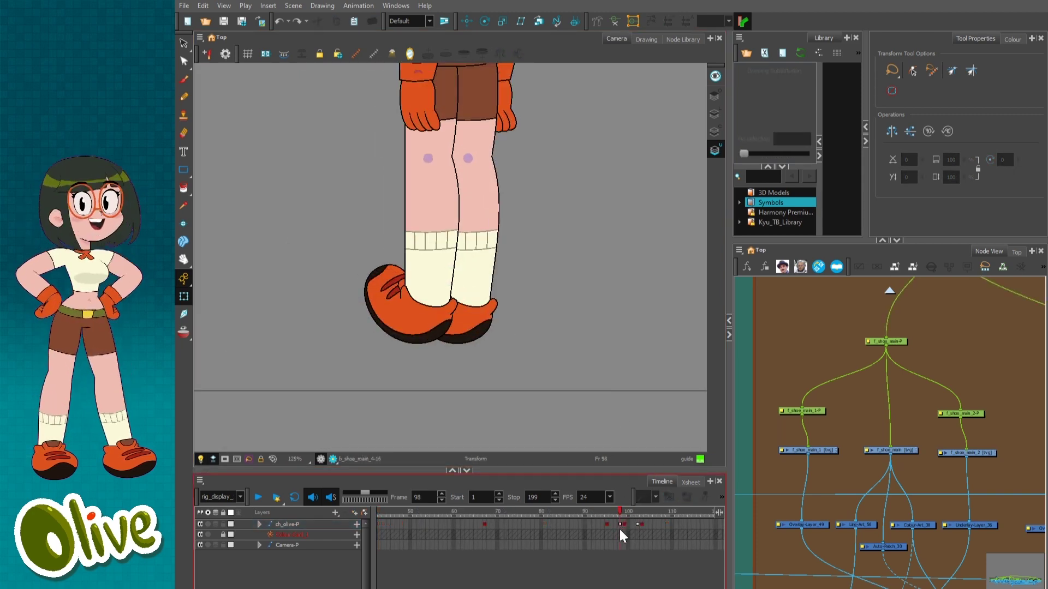
left_click(621, 525)
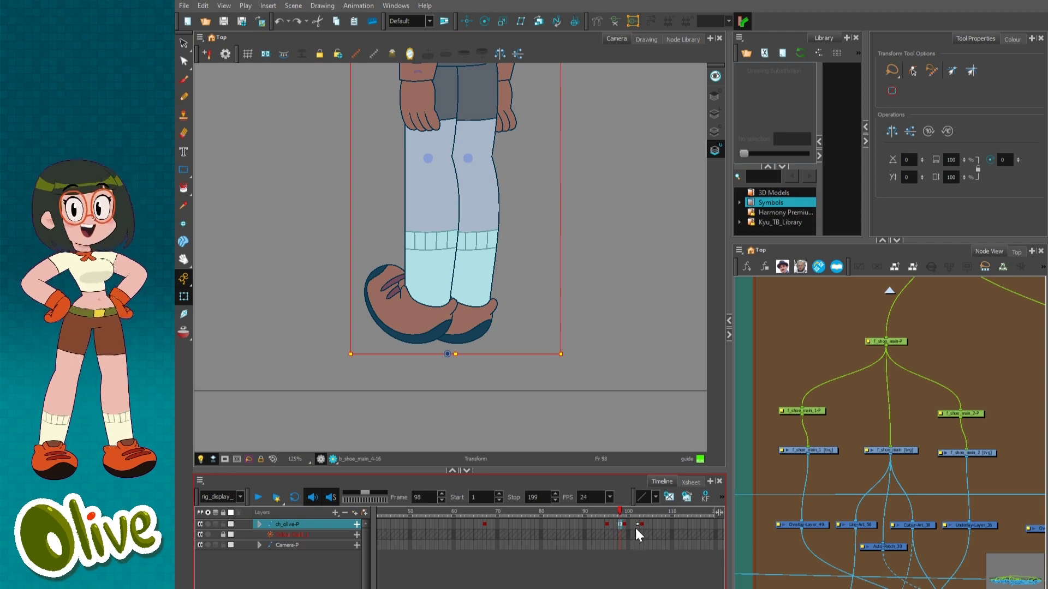
left_click(624, 527)
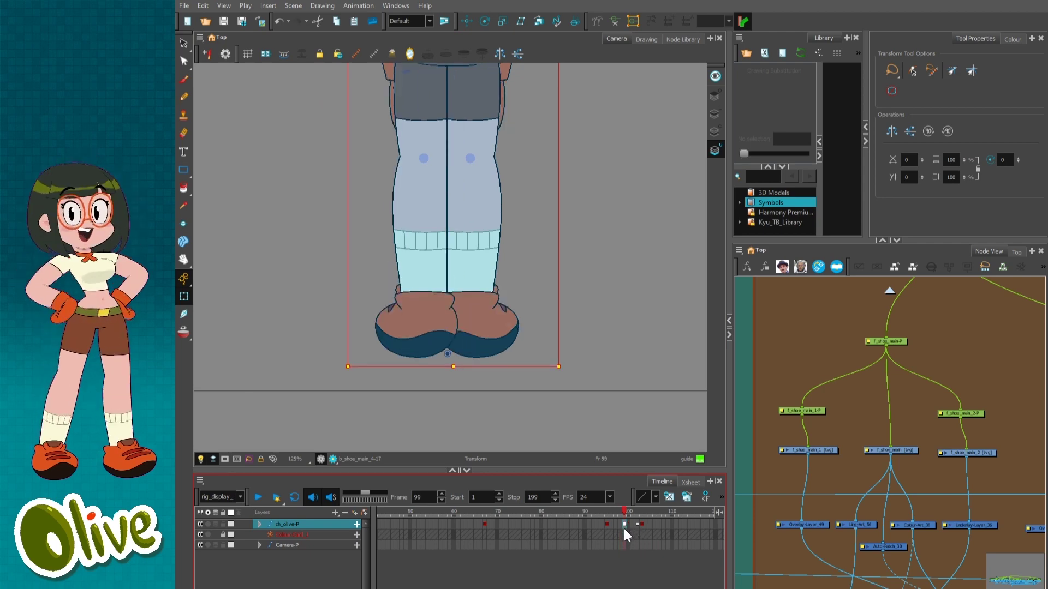
key("F7")
left_click(618, 582)
left_click(616, 514)
left_click(620, 515)
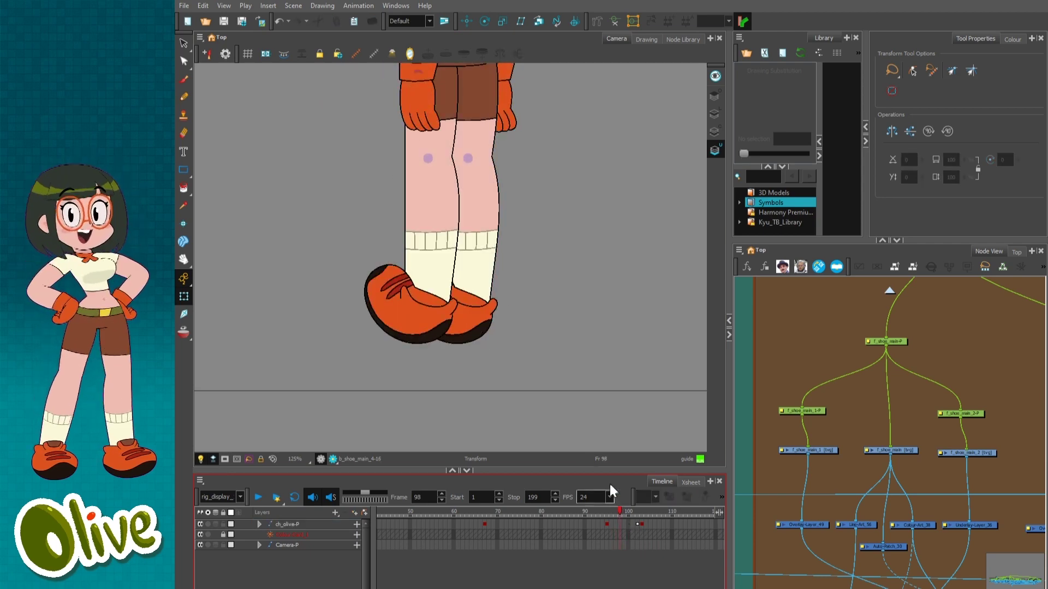
Try shifting the near shoe's main body at frame 98, undo the shift, and nudge the part back in depth behind the sock.
left_click(430, 301)
left_click_drag(475, 350, 463, 335)
key("2")
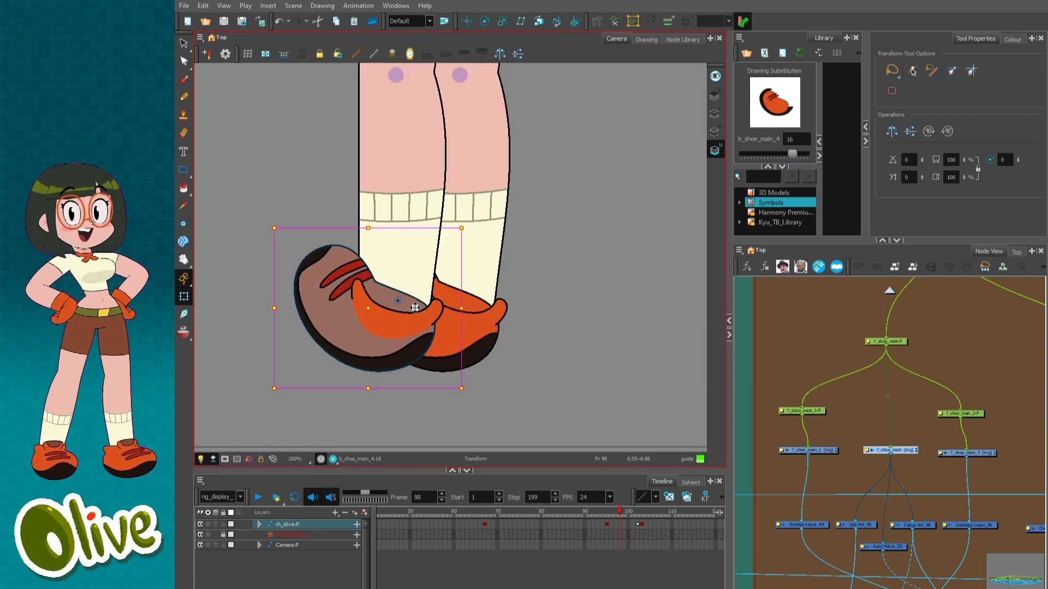
mouse_move(414, 306)
left_mouse_down()
mouse_move(405, 312)
mouse_move(420, 301)
left_mouse_up()
key("ctrl+z")
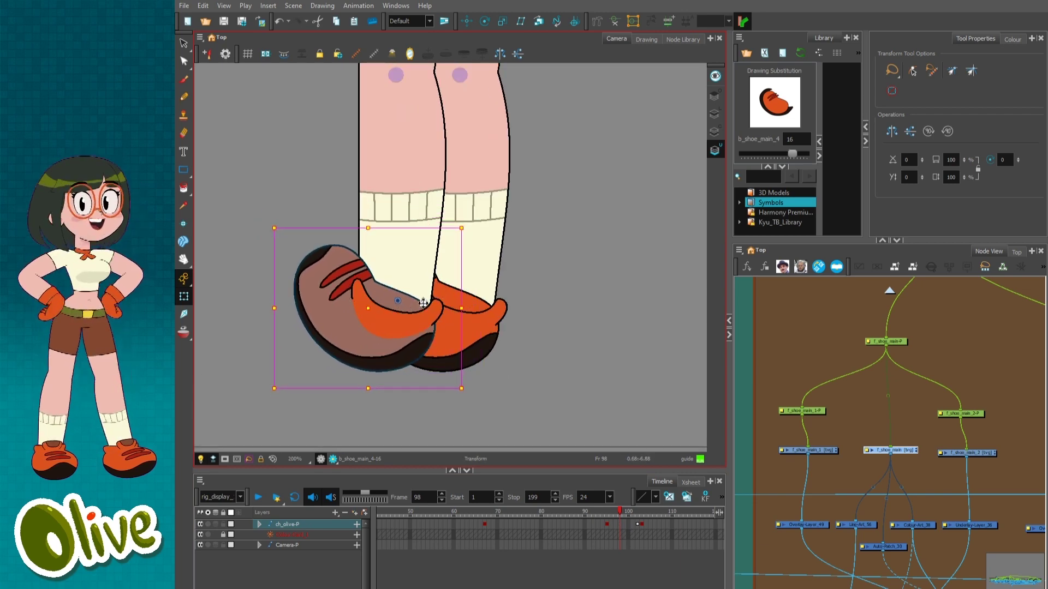
key("alt+Down")
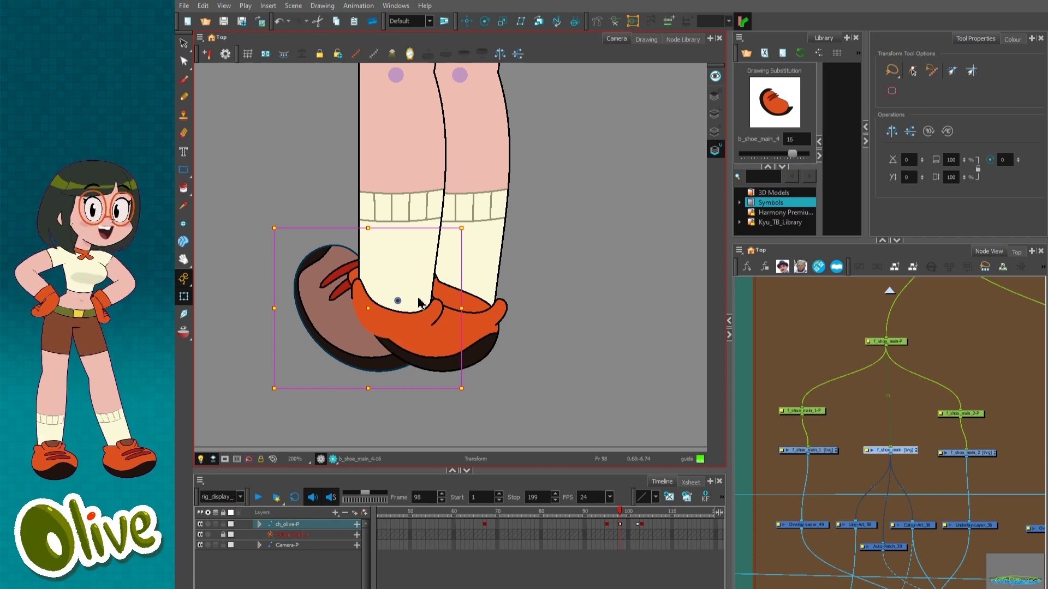
Nudge the far shoe's main body in depth so it sits behind its sock, and select the whole far shoe.
left_click(478, 298)
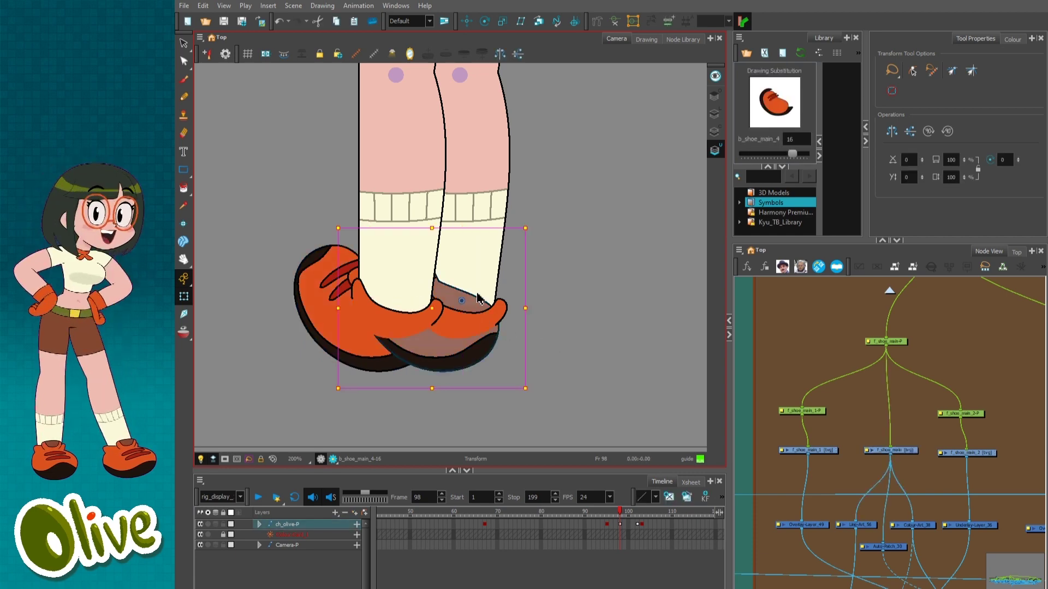
key("alt+Up")
key("b")
key("b")
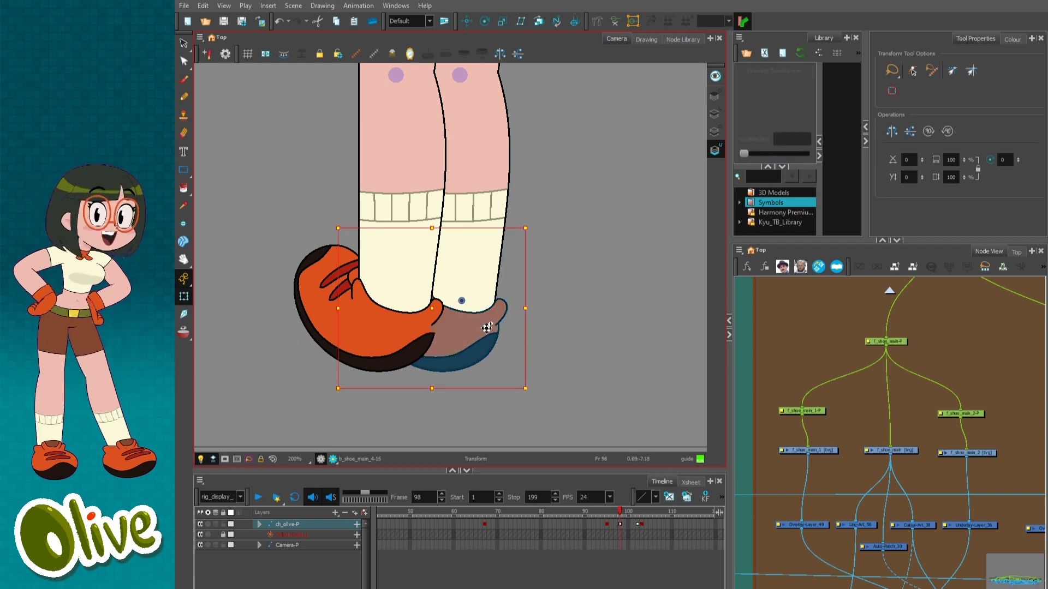
Try swinging the near lower leg together with its shoe, and undo the rotation, depth nudges and keyframe removal.
left_click(407, 348)
key("b")
key("b")
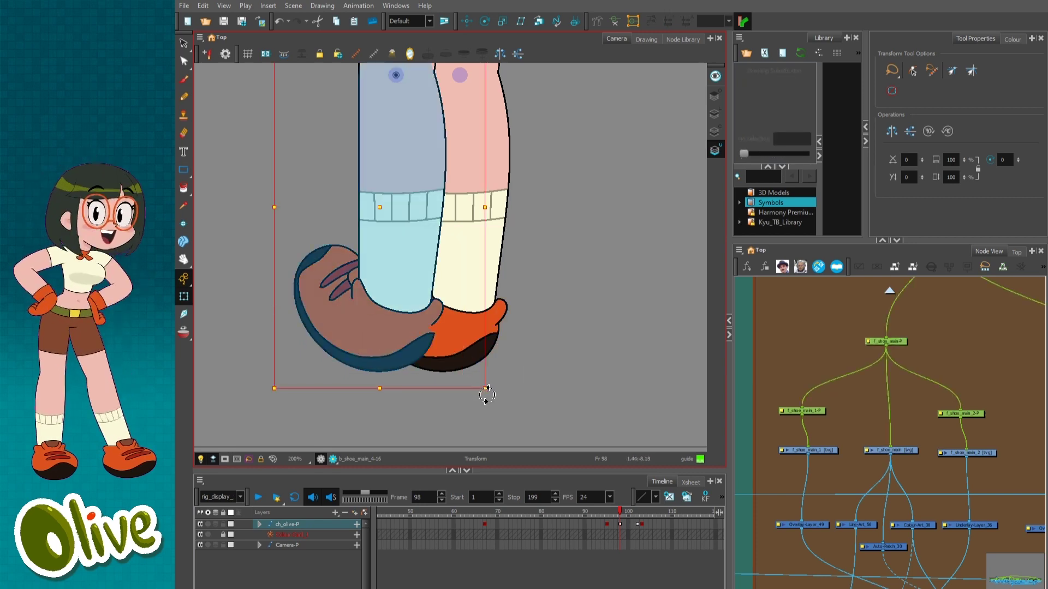
left_click_drag(484, 388, 458, 393)
left_click(519, 375)
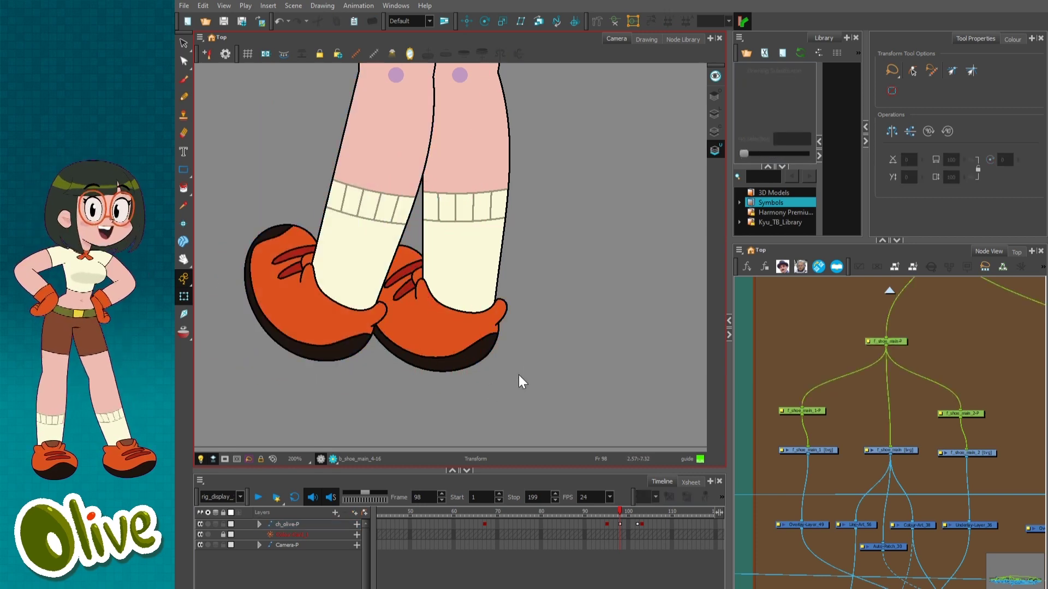
key("ctrl+z")
key("ctrl+z")
key("ctrl+z")
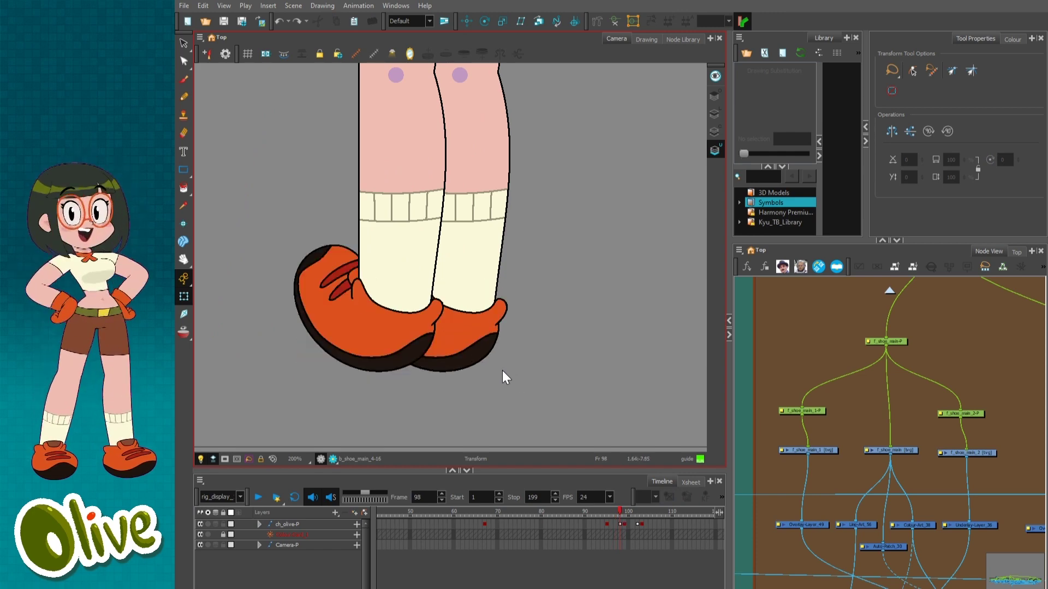
Try moving the near shoe's main body away from the sock and undo the move.
left_click(350, 323)
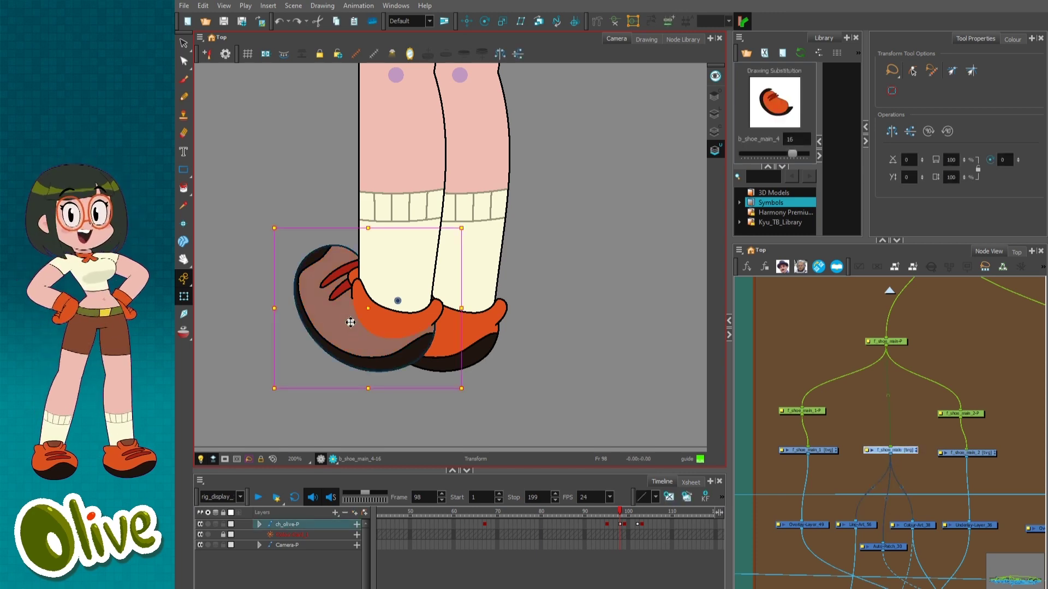
mouse_move(369, 313)
left_mouse_down()
mouse_move(363, 306)
mouse_move(376, 323)
mouse_move(358, 335)
left_mouse_up()
key("ctrl+z")
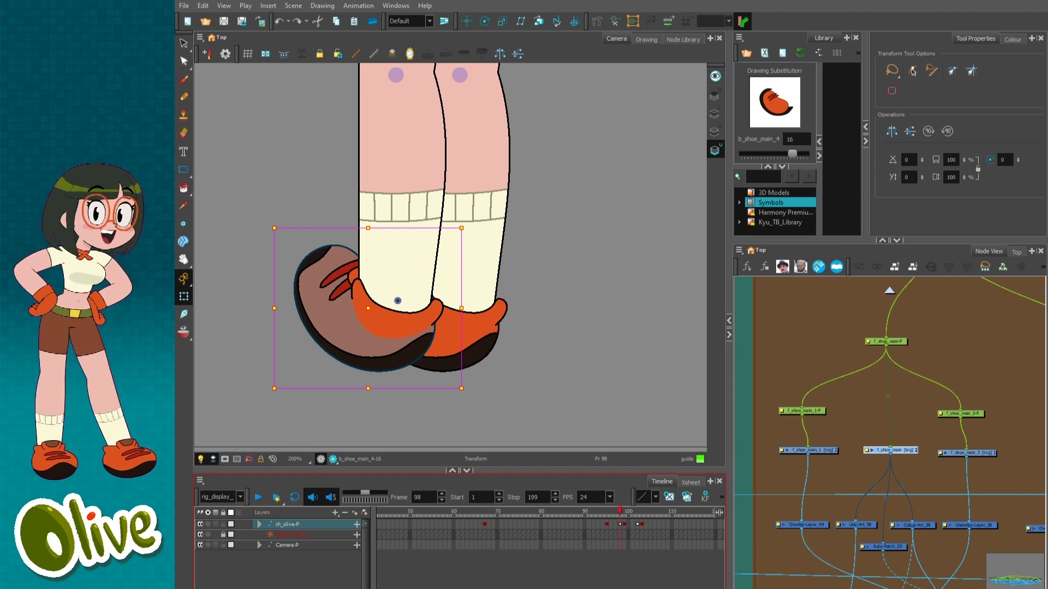
Return to frame 1, frame the head and shift the far ear sideways to reveal it against the hair.
scroll(550, 529, "left", 5)
left_click(381, 512)
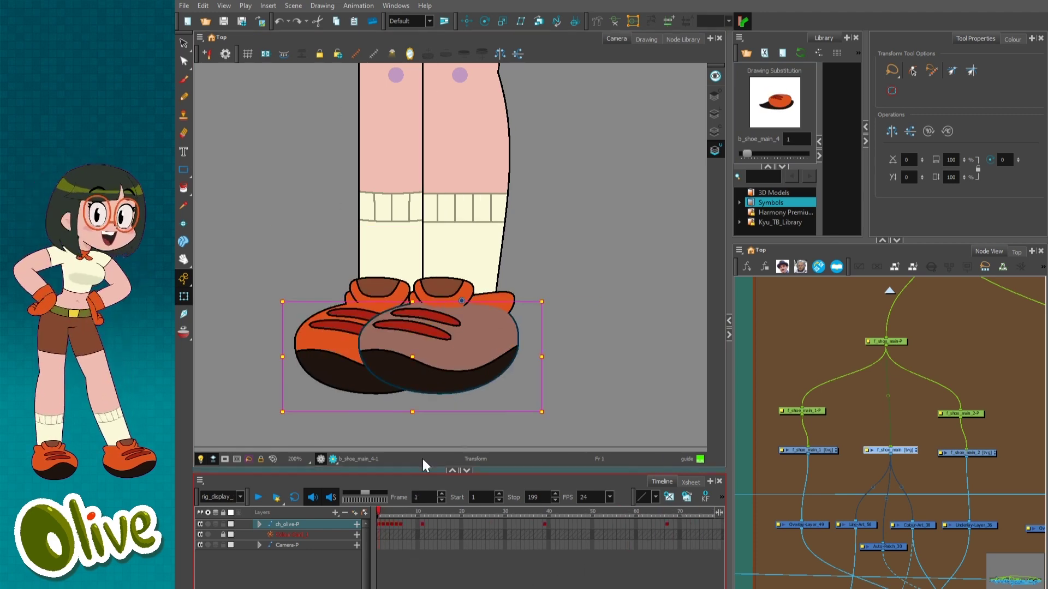
key("1")
key("1")
key("2")
key("2")
key("2")
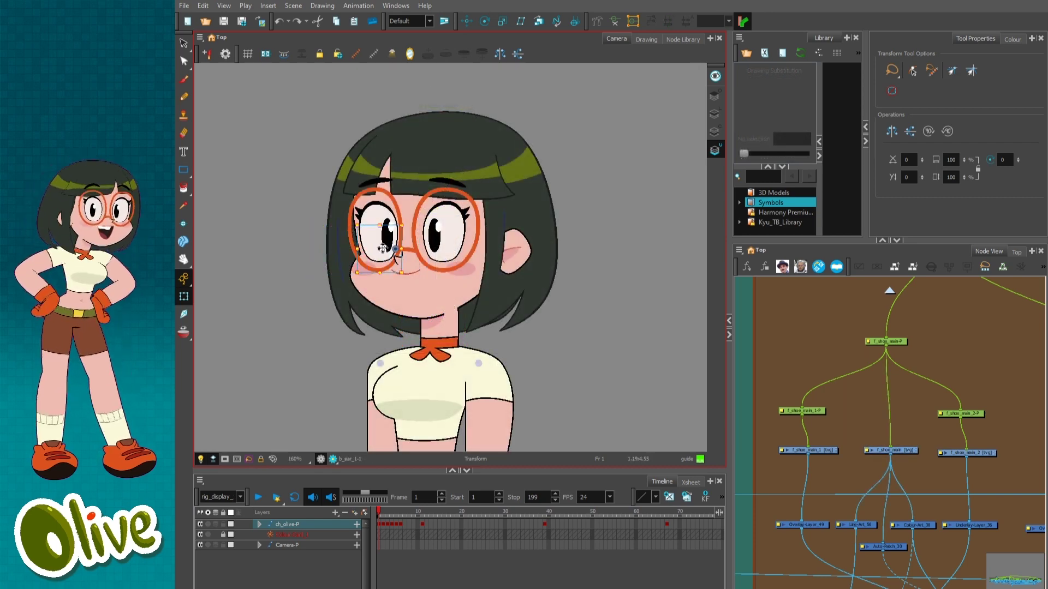
mouse_move(383, 249)
left_mouse_down()
mouse_move(406, 247)
mouse_move(397, 249)
left_mouse_up()
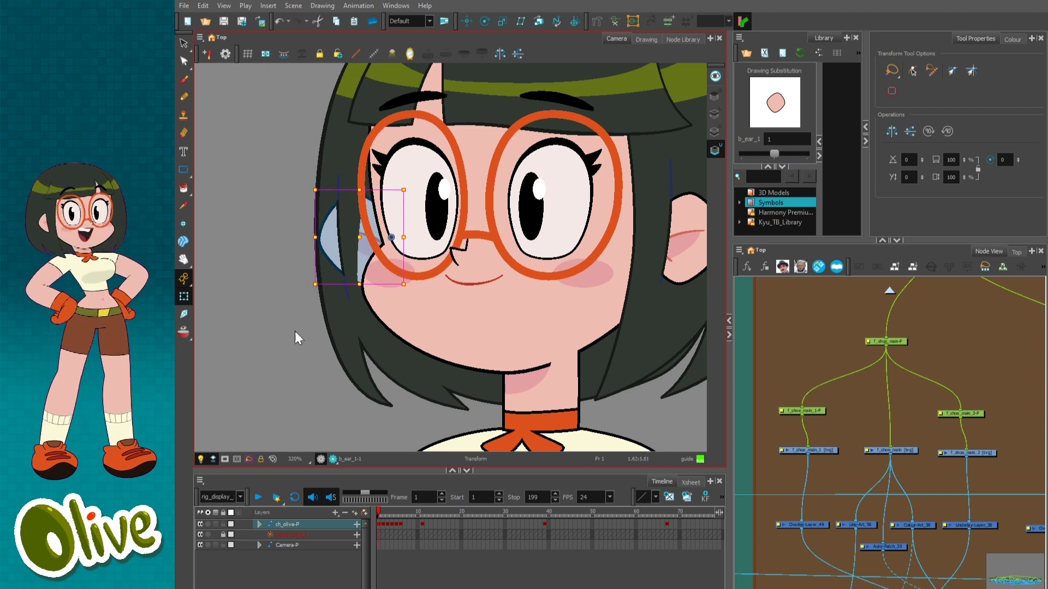
Select the far ear's cutter, b_ear_cutter_1, and slide it sideways across the ear.
left_click(297, 335)
left_click(344, 279)
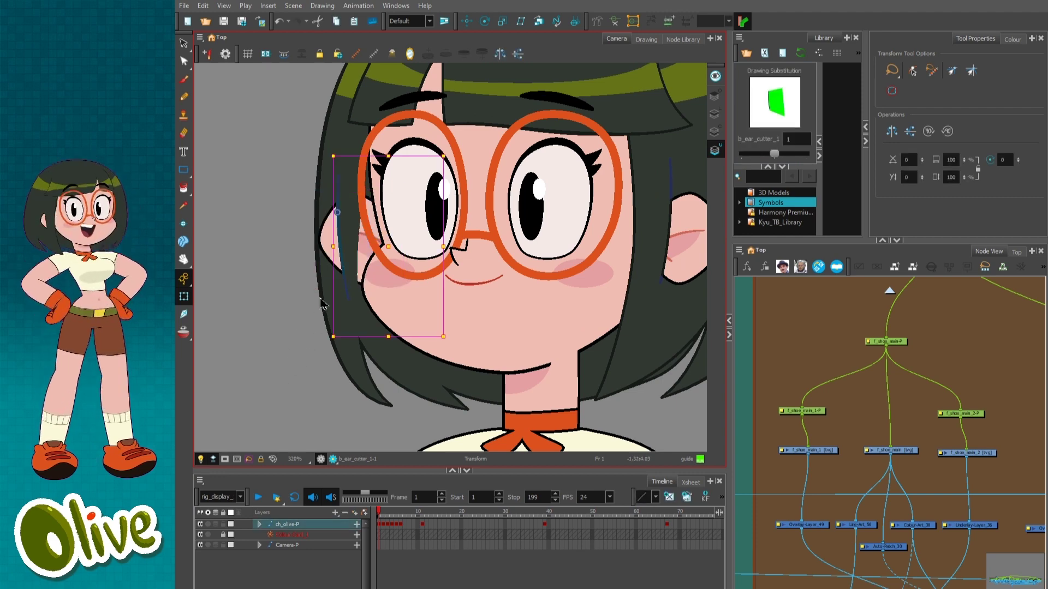
left_click_drag(381, 243, 441, 243)
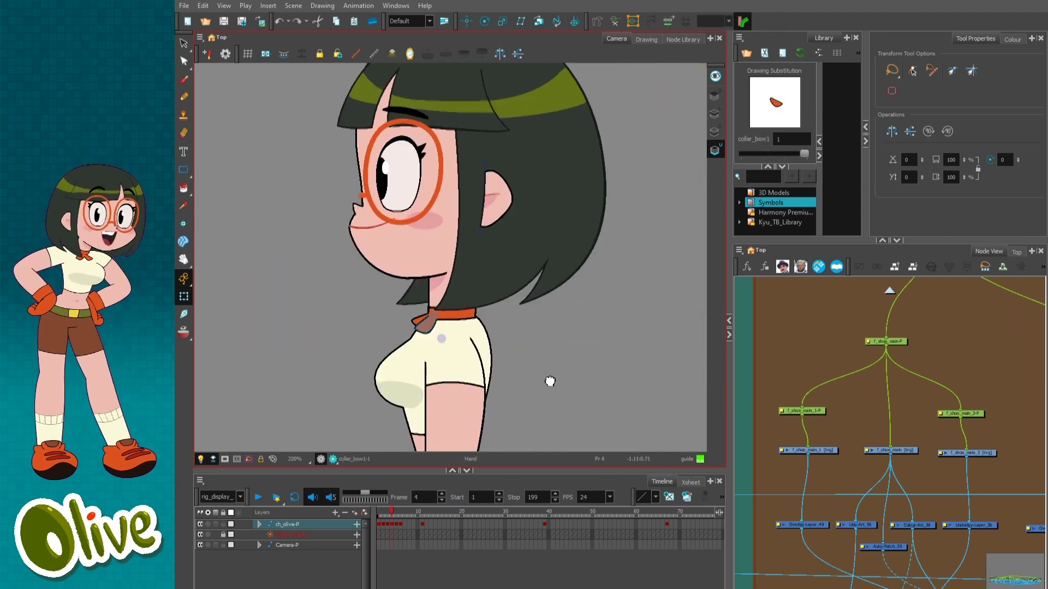
In the profile view at frame 4, swap the mouth drawing for the open mouth 3_pr_61.
mouse_move(551, 381)
left_mouse_down()
mouse_move(535, 225)
mouse_move(565, 391)
left_mouse_up()
key("1")
key("2")
key("2")
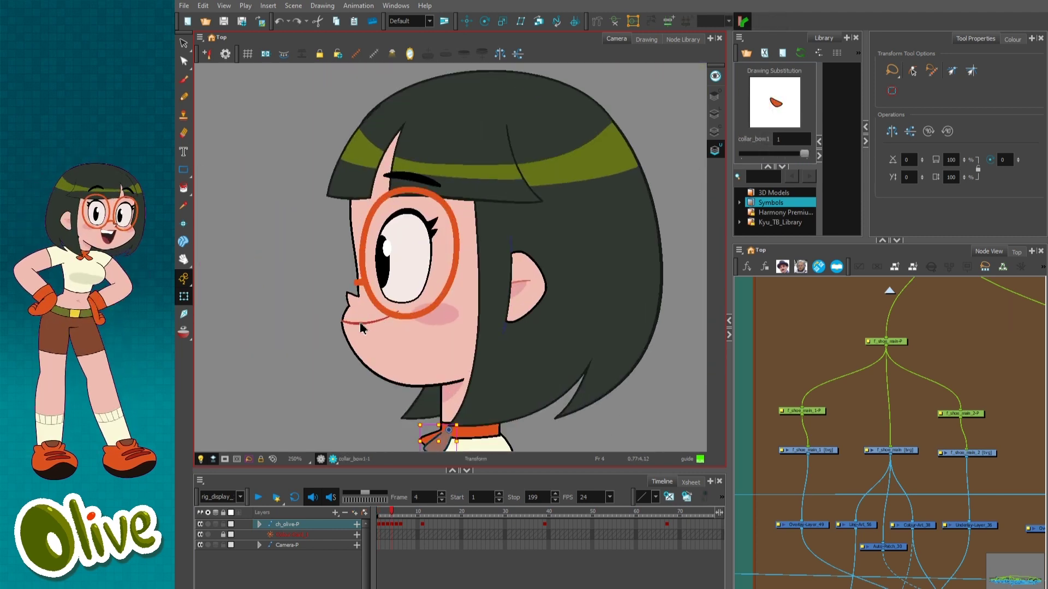
left_click(360, 323)
key("]")
key("]")
key("]")
key("]")
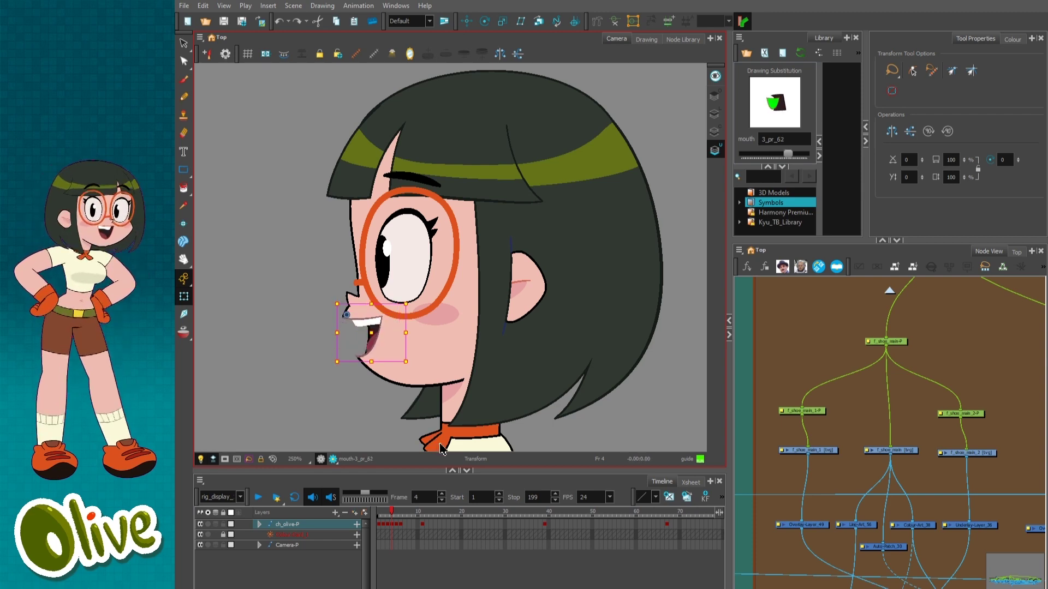
key("[")
left_click(359, 401)
scroll(381, 393, "up", 2)
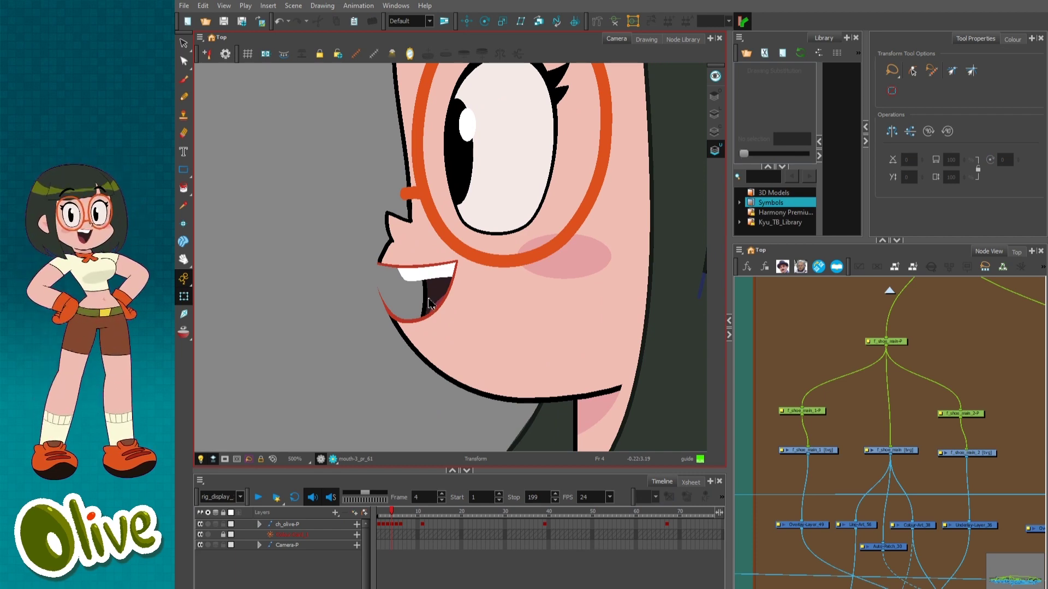
Adjust the open profile mouth so its lower lip meets the jaw outline, and select the jaw.
left_click(428, 321)
mouse_move(486, 330)
left_mouse_down()
mouse_move(488, 349)
mouse_move(480, 345)
left_mouse_up()
left_click(450, 344)
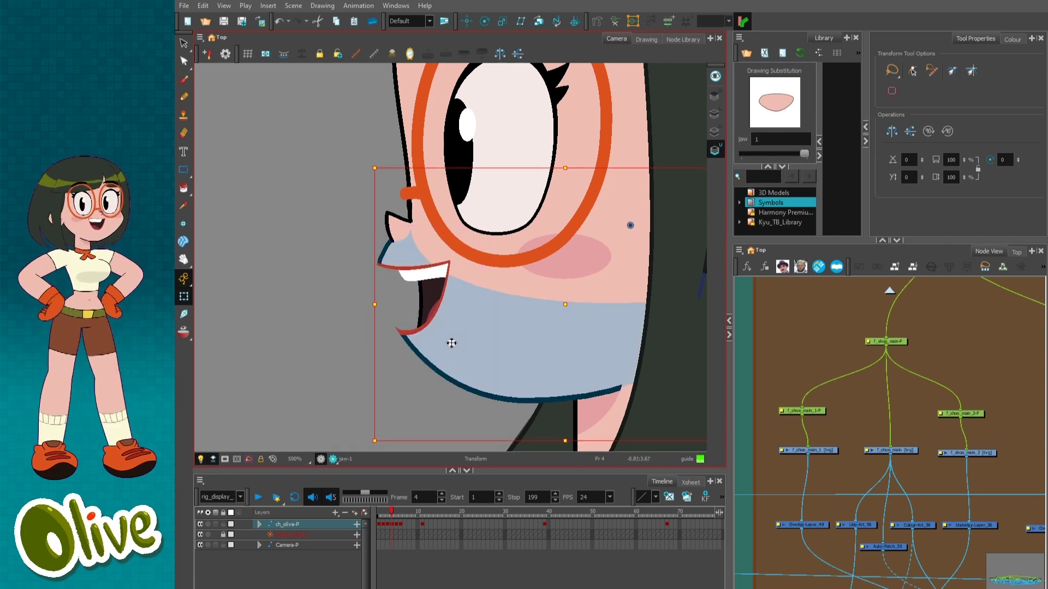
scroll(423, 374, "down", 3)
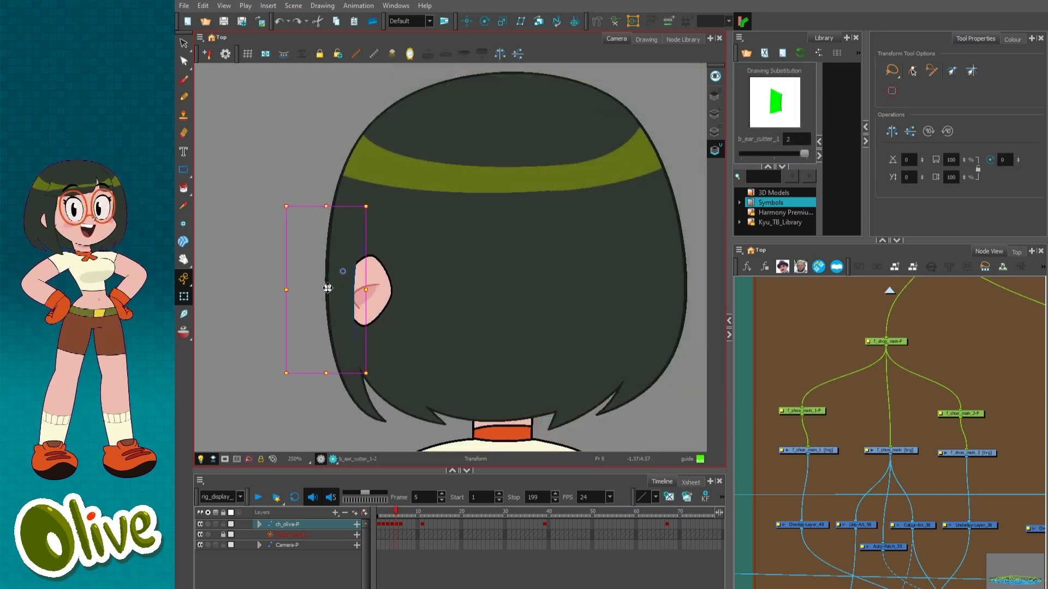
Try sliding the ear cutter across the ear in the back view at frame 5, undo it and clear the selection.
left_click_drag(328, 288, 345, 288)
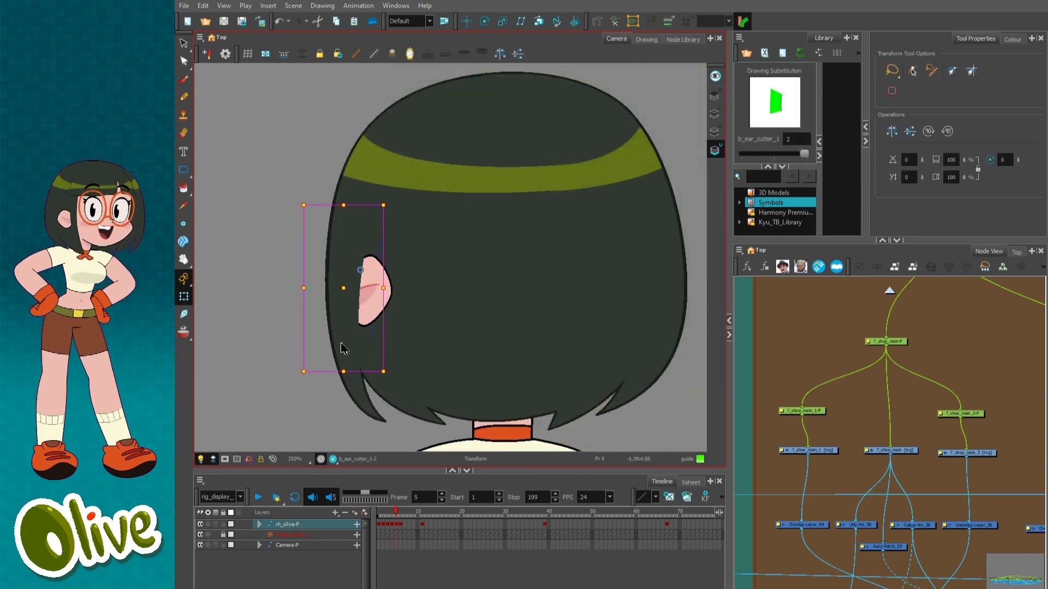
key("ctrl+z")
left_click(331, 411)
Select the hair highlight and the central hair piece in the back view in turn to show their separate parts.
key("1")
mouse_move(565, 371)
left_mouse_down()
mouse_move(548, 315)
mouse_move(578, 372)
left_mouse_up()
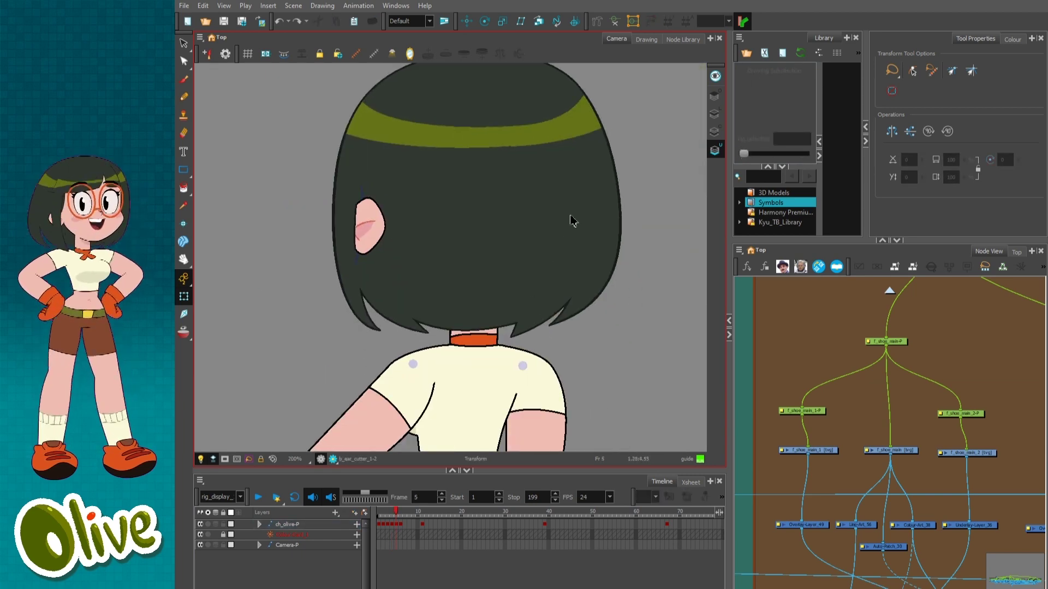
left_click(583, 113)
left_click(631, 361)
scroll(600, 334, "down", 1)
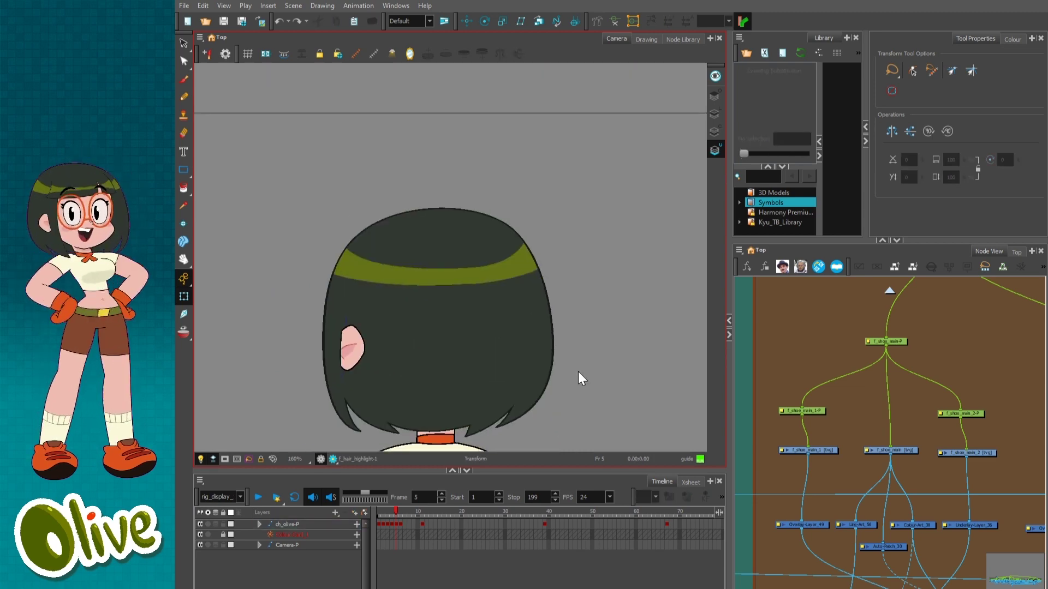
left_click(457, 276)
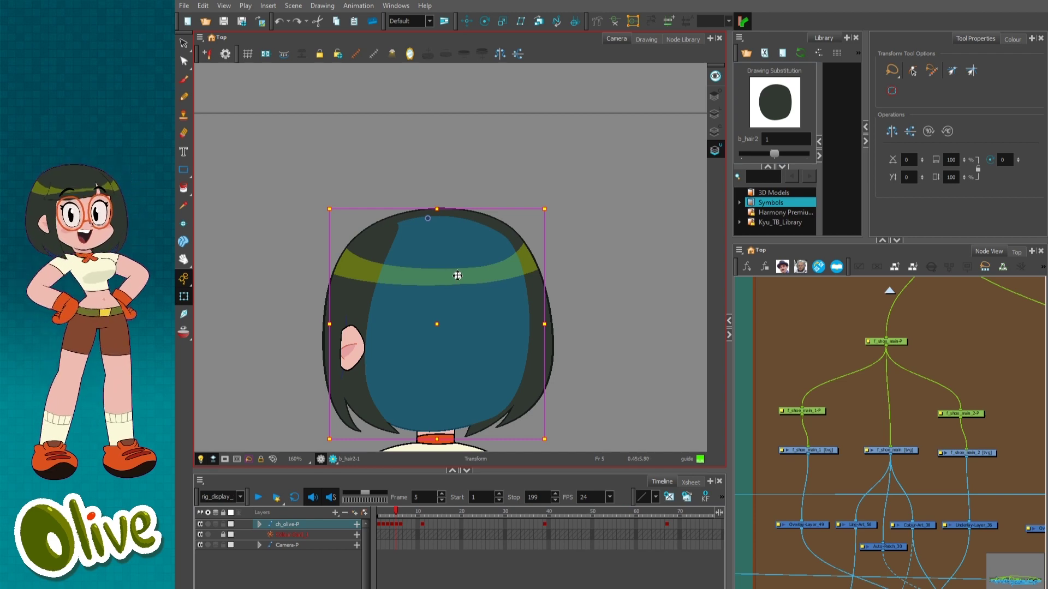
left_click(545, 256)
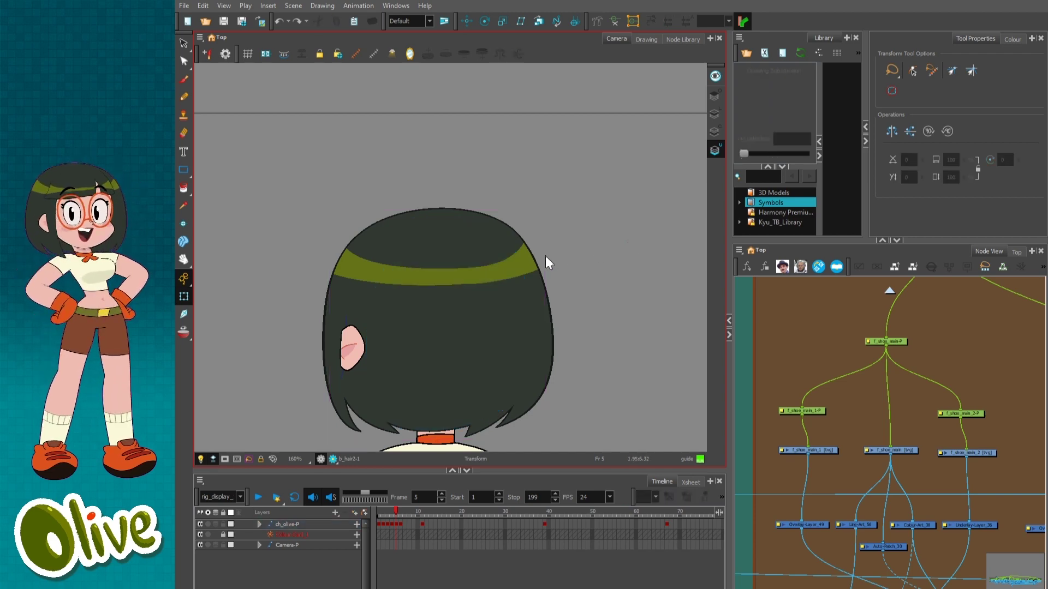
left_click(453, 279)
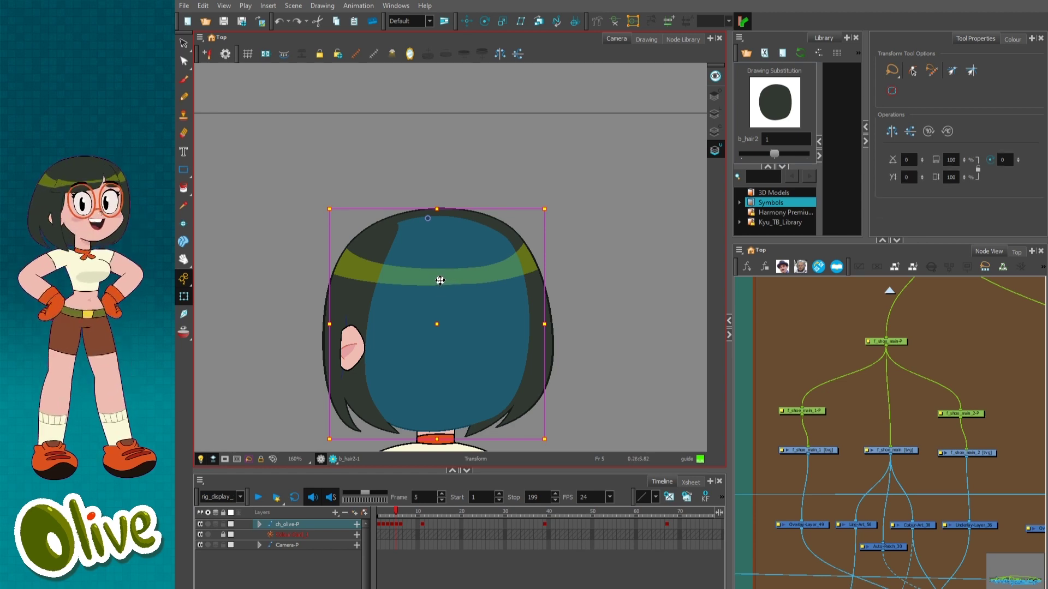
left_click(579, 253)
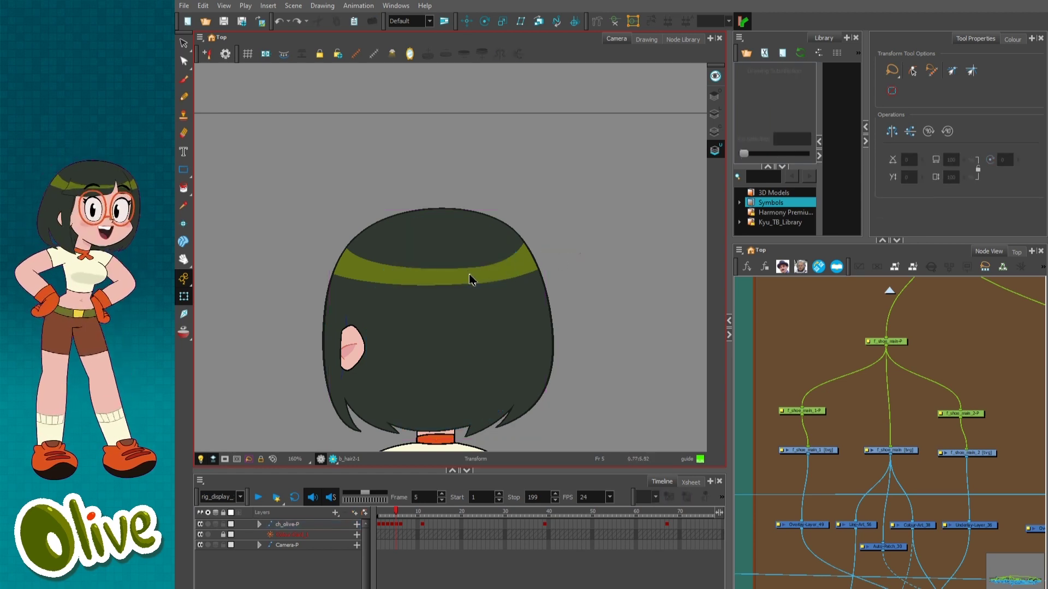
left_click(491, 273)
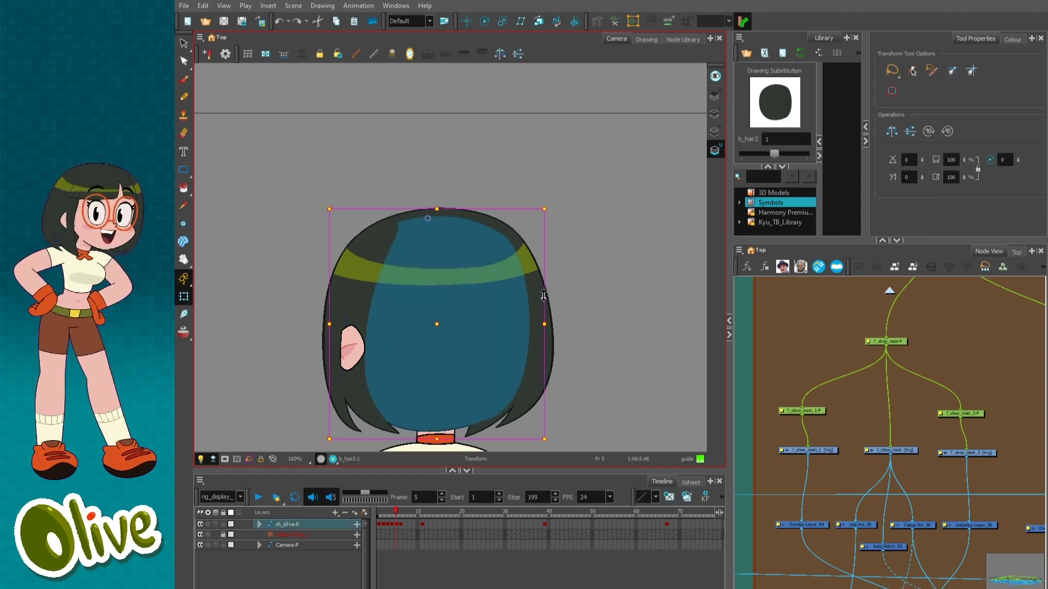
left_click(587, 276)
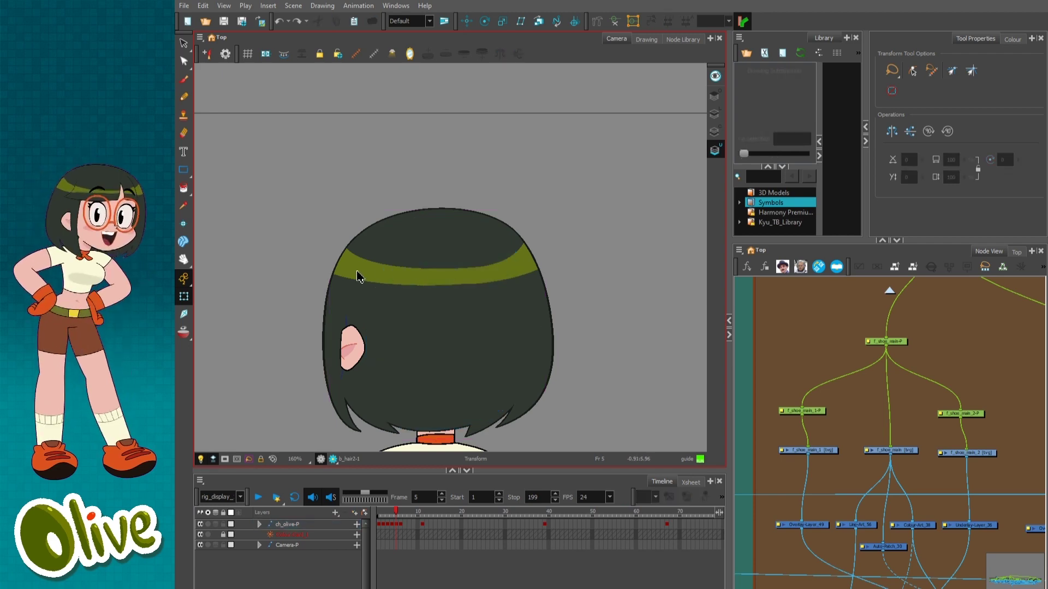
Select the side hair highlight, and pull the side hair section with its highlight outward from the back of the head.
left_click(360, 273)
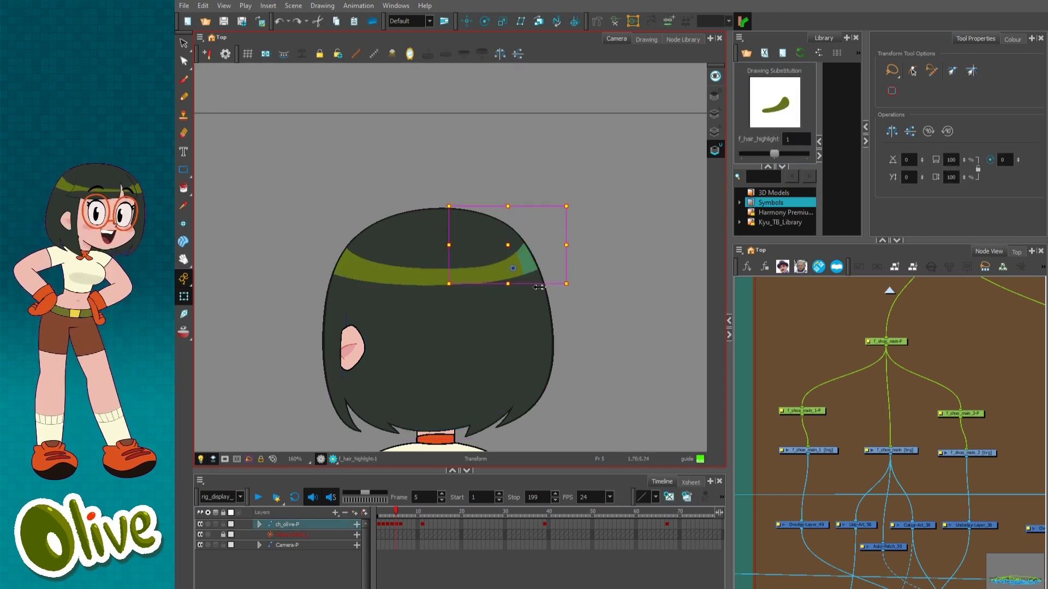
left_click(558, 321)
left_click_drag(487, 334, 541, 321)
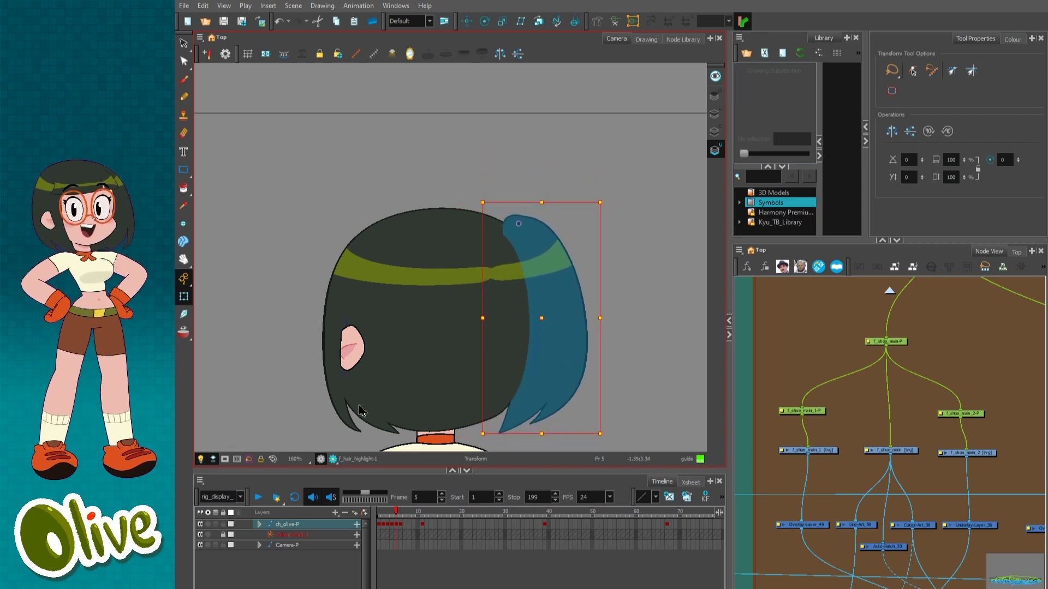
Try pulling the hair section around the ear outward, undo the moves of both side hair sections and clear the selection.
left_click(360, 405)
key("Escape")
left_click(368, 347)
left_click(365, 329)
mouse_move(385, 331)
left_mouse_down()
mouse_move(322, 324)
mouse_move(316, 311)
mouse_move(388, 315)
left_mouse_up()
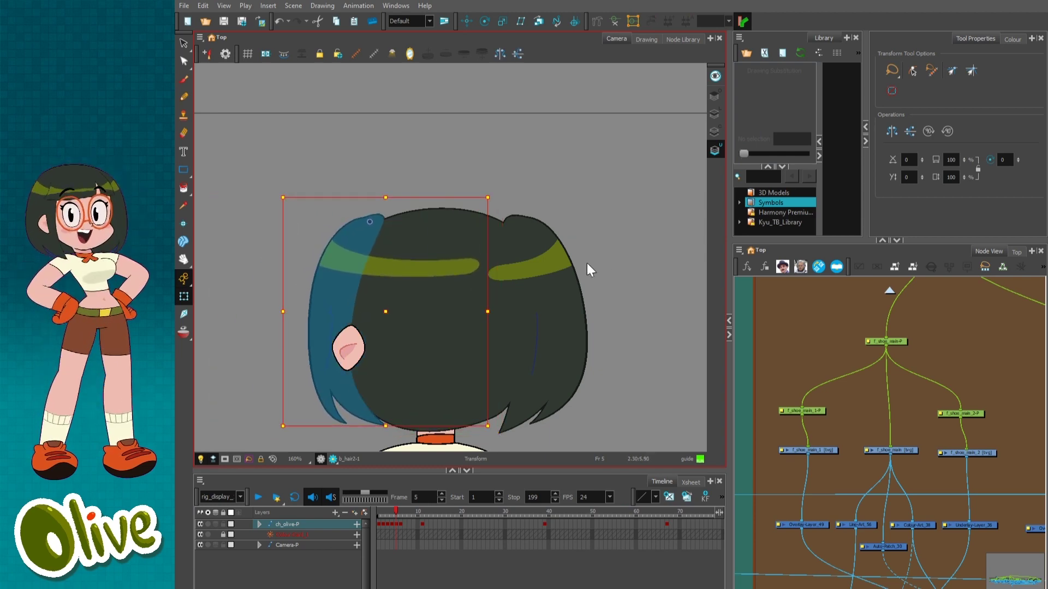
key("ctrl+z")
key("ctrl+z")
key("ctrl+z")
left_click(611, 262)
Try moving the two side hair highlights together, first sideways and again above the head, undoing each move.
left_click(519, 267)
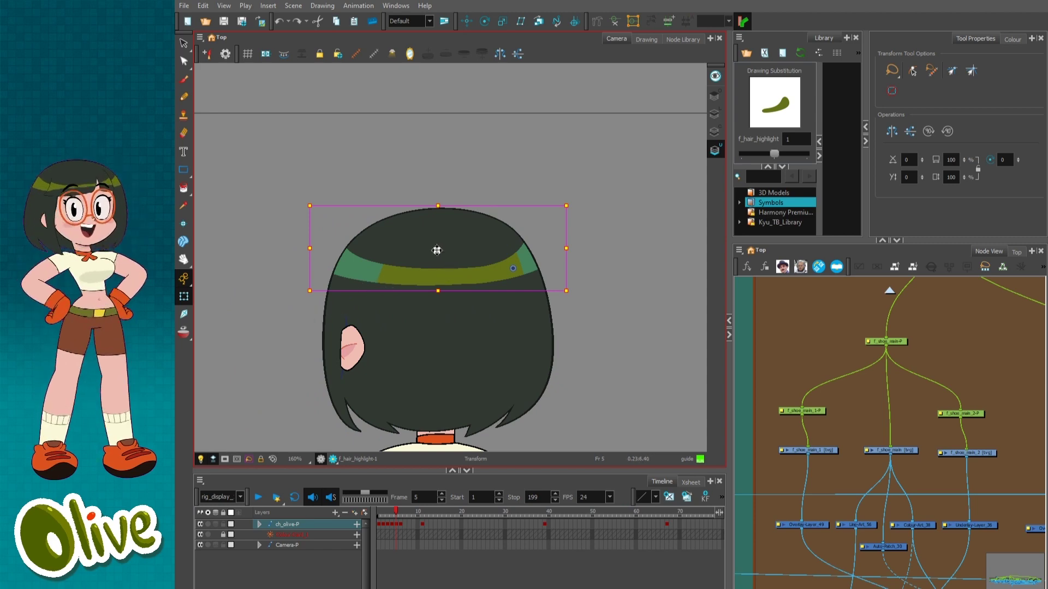
mouse_move(439, 257)
left_mouse_down()
mouse_move(440, 232)
mouse_move(470, 249)
mouse_move(439, 249)
mouse_move(451, 259)
left_mouse_up()
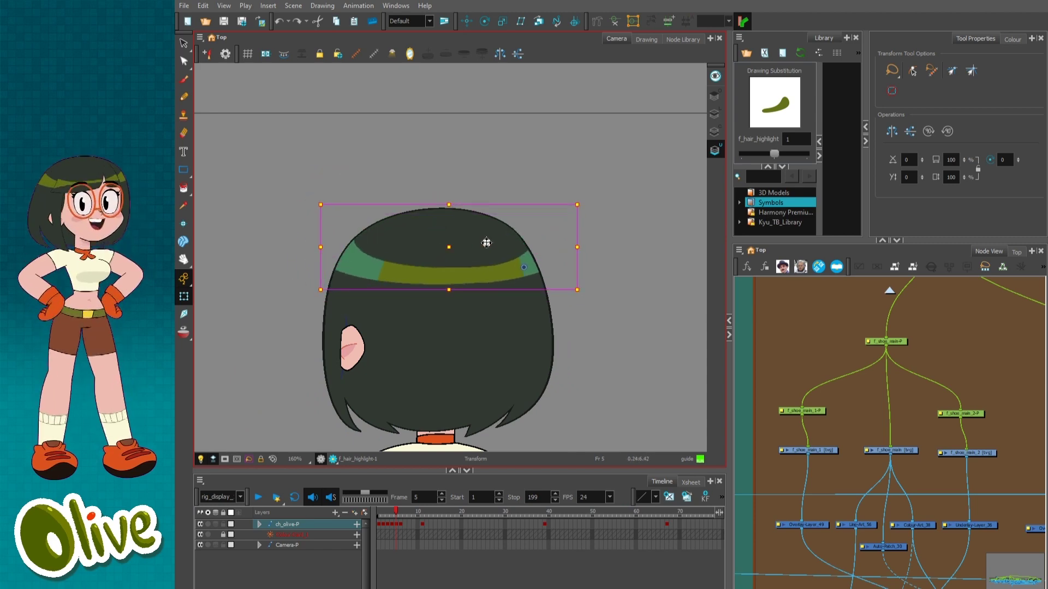
key("ctrl+z")
key("ctrl+z")
left_click(355, 267)
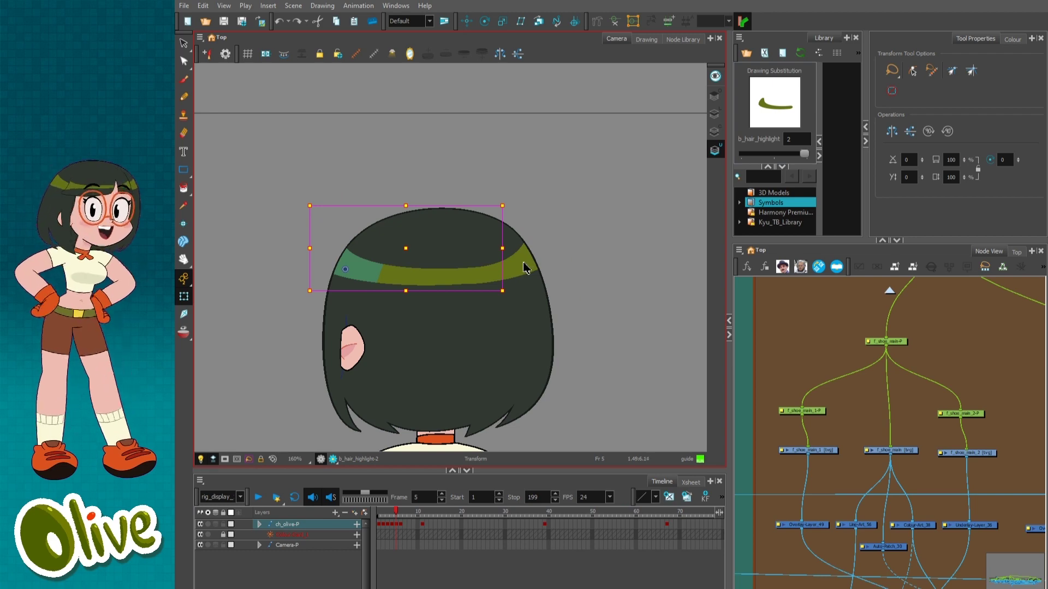
left_click(526, 268)
left_click(344, 271, "shift")
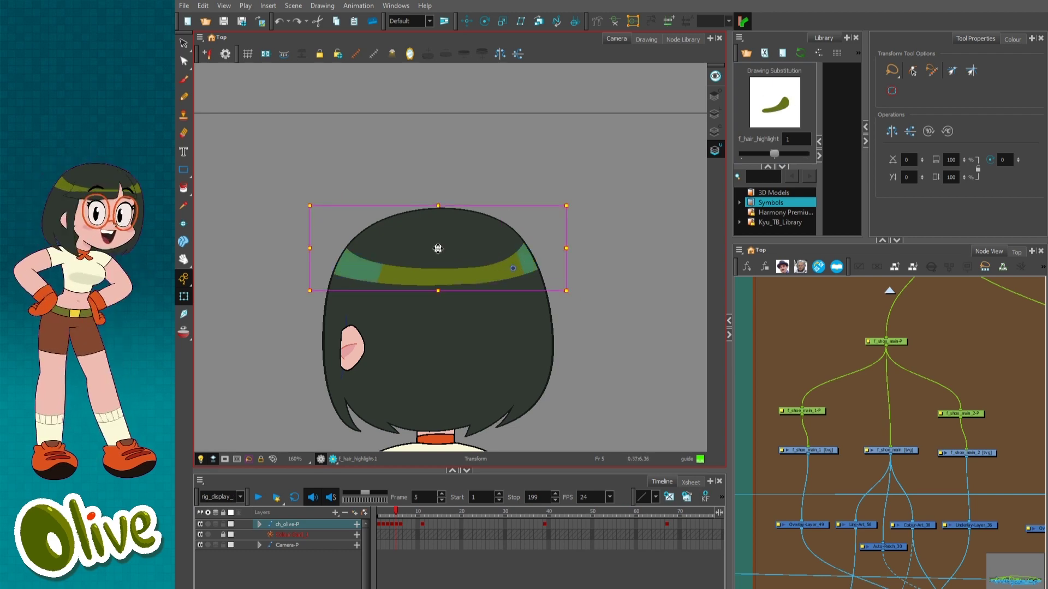
left_click_drag(437, 249, 451, 164)
key("ctrl+z")
Try shifting the central hair piece sideways across the back of the head, undo the move and clear the selection.
left_click(474, 381)
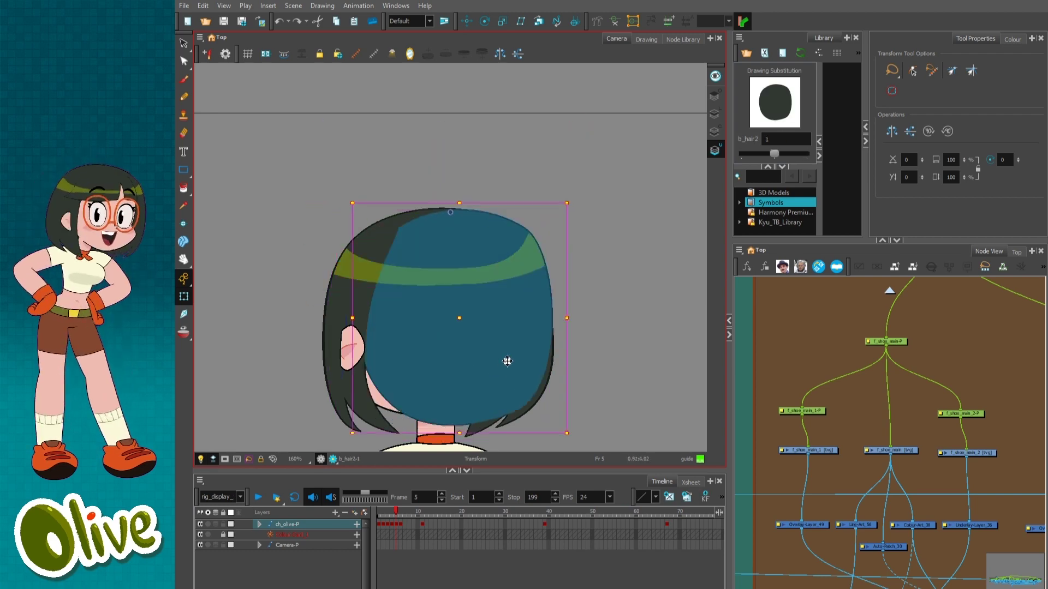
mouse_move(507, 360)
left_mouse_down()
mouse_move(524, 367)
mouse_move(470, 415)
mouse_move(491, 362)
mouse_move(473, 370)
mouse_move(475, 382)
mouse_move(465, 365)
left_mouse_up()
key("ctrl+z")
left_click(607, 362)
Go to frame 6 and select the large central hair piece at the back of the head.
key("1")
key(".")
left_click(430, 270)
key("2")
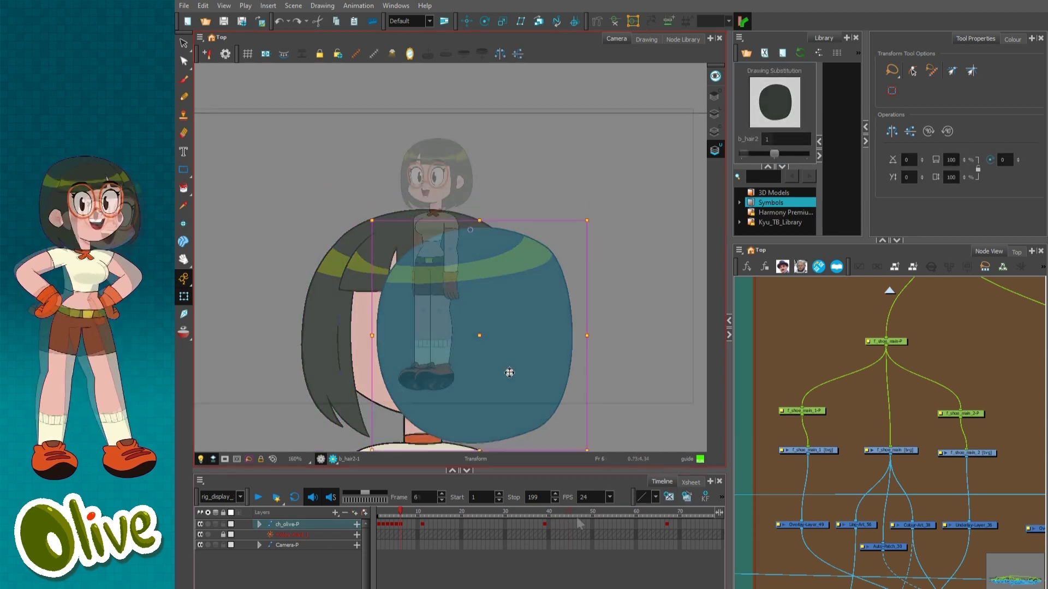